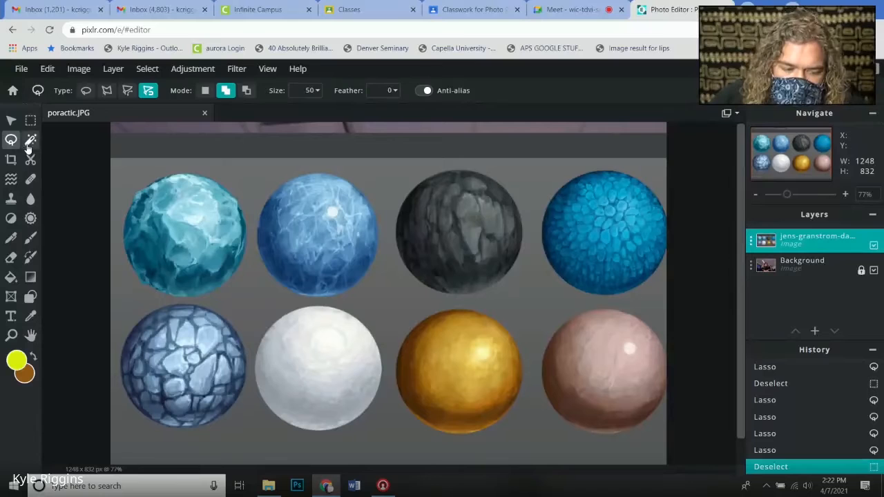
Step: Select the grey background around the spheres with the Magic Wand at tolerance 32 and delete it
click(30, 142)
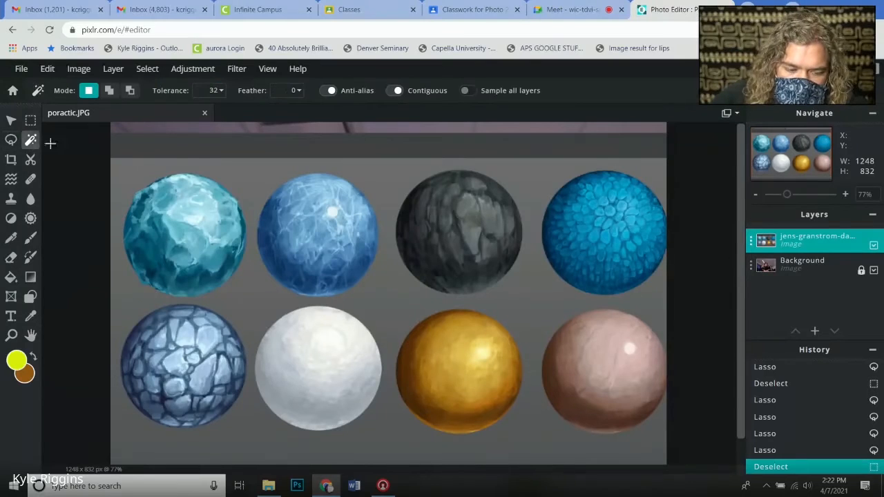
click(243, 178)
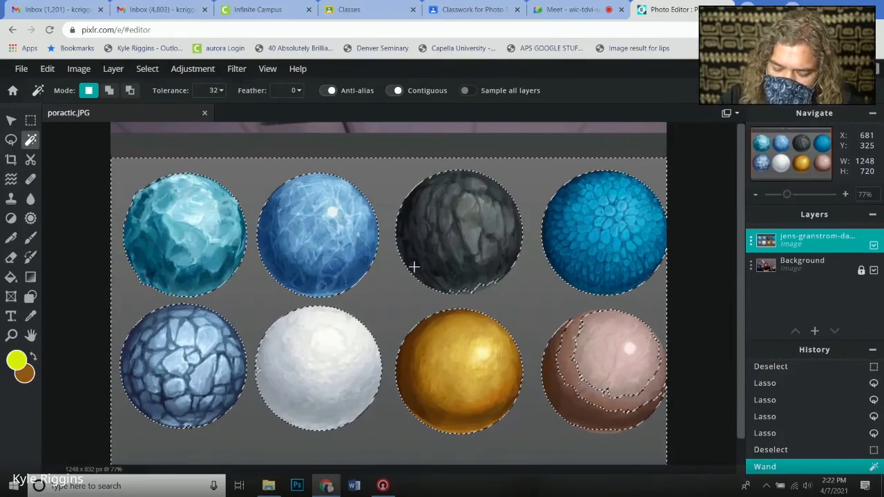
key(Delete)
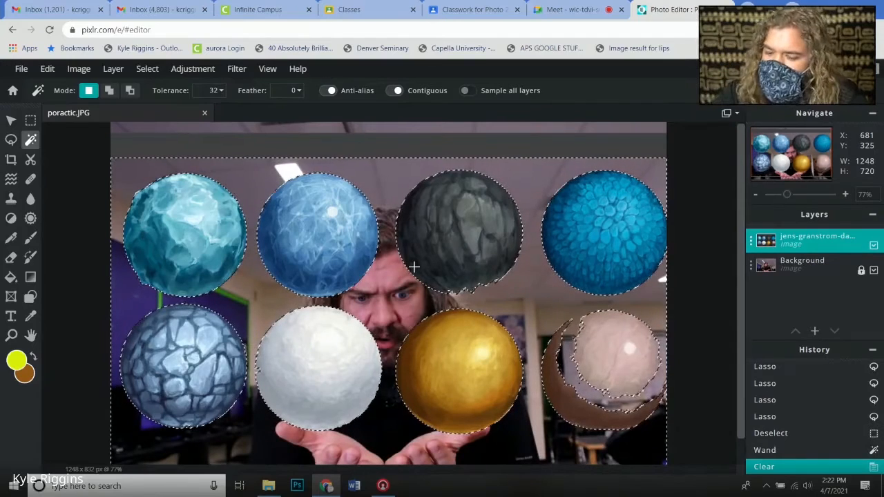
Step: Add the leftover dark strip above the spheres to the wand selection, delete it, and deselect
click(108, 91)
click(163, 148)
key(Delete)
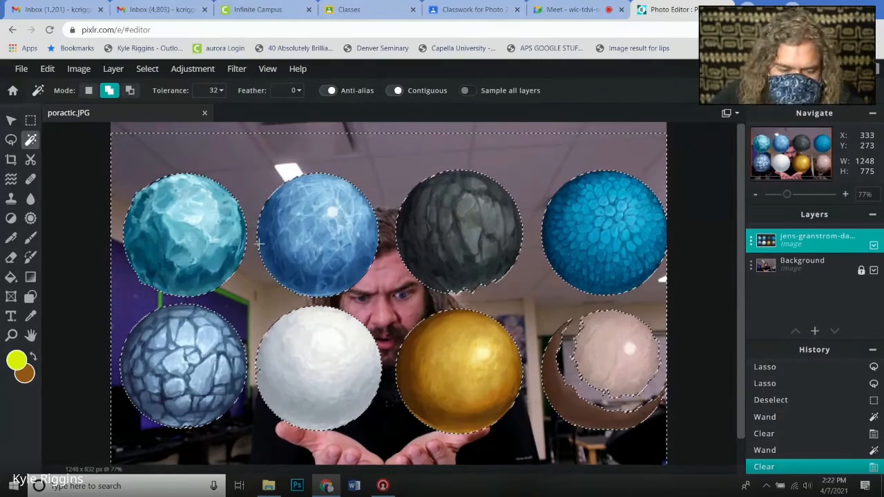
click(147, 68)
click(166, 120)
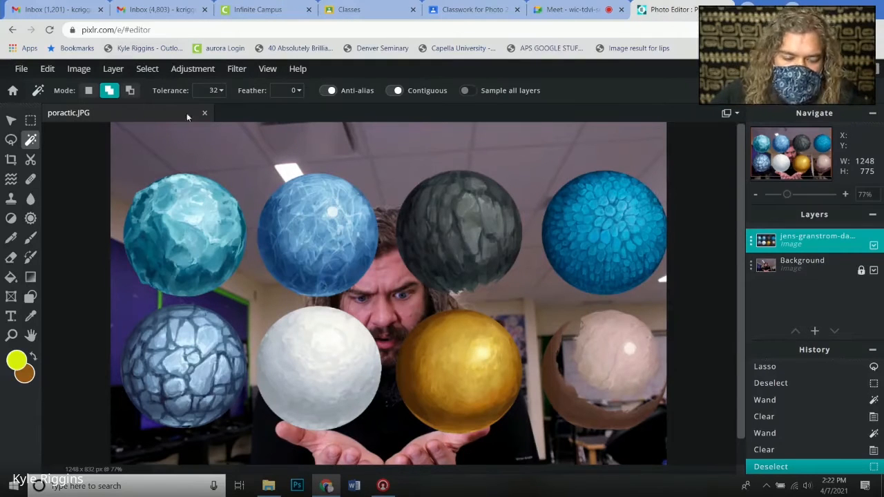
Step: Cut the teal sphere out with a freehand lasso, paste it as its own layer, and hide the layer with the other spheres
click(10, 140)
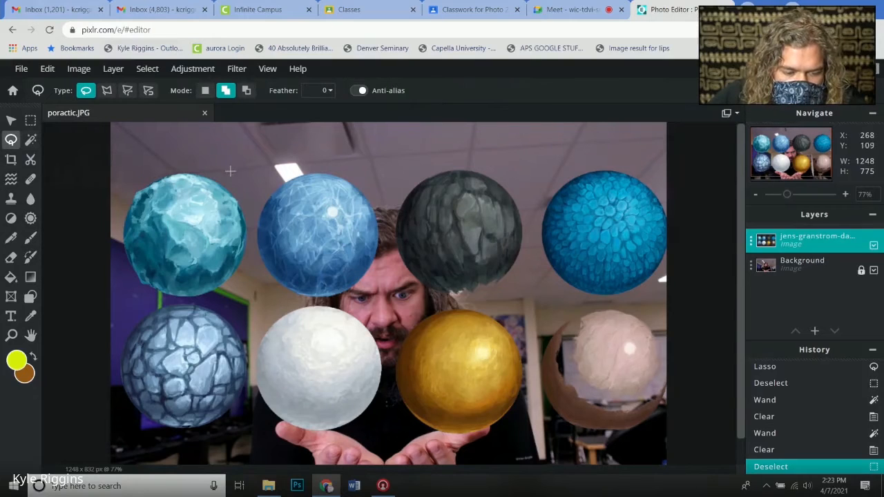
drag(231, 173, 249, 239)
mouse_move(242, 275)
mouse_down()
mouse_move(227, 295)
mouse_move(158, 301)
mouse_move(123, 286)
mouse_move(111, 255)
mouse_move(107, 208)
mouse_move(123, 166)
mouse_move(145, 152)
mouse_move(234, 172)
mouse_up()
key(alt)
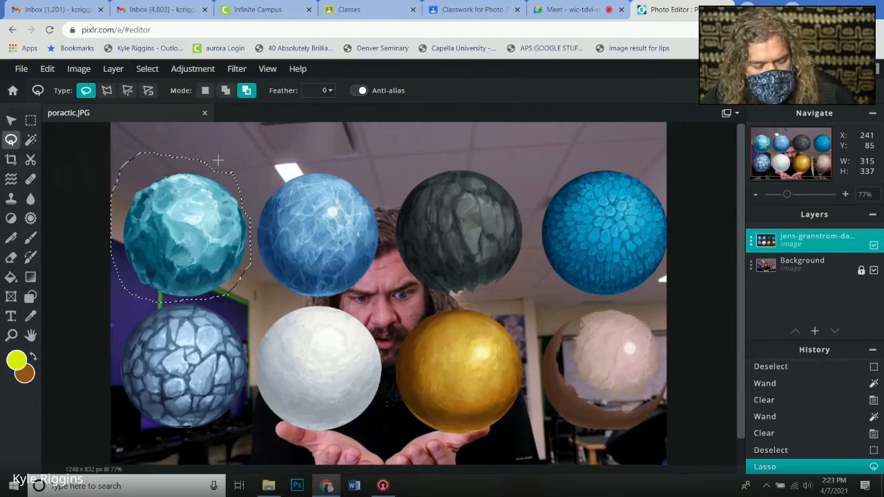
key(ctrl+x)
key(ctrl+d)
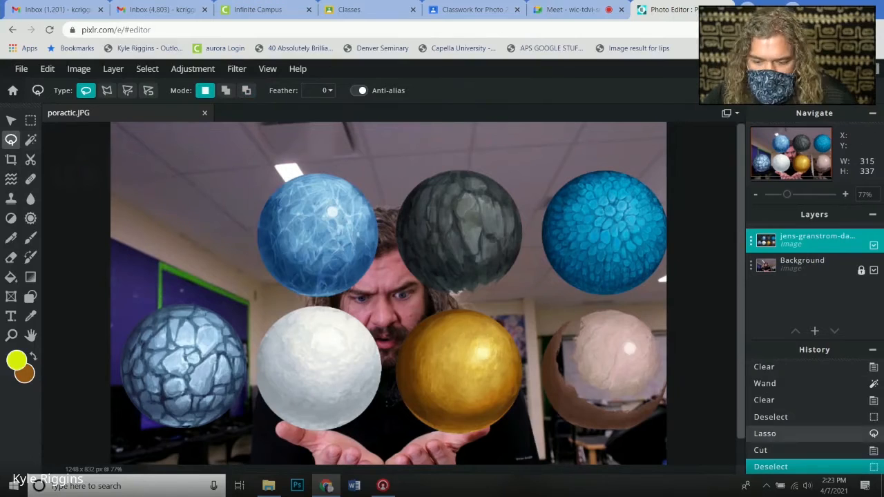
key(ctrl+v)
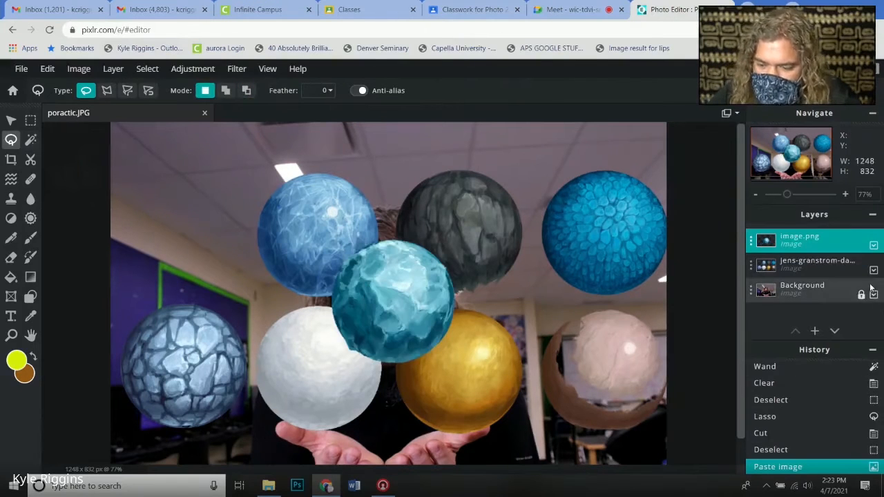
click(872, 270)
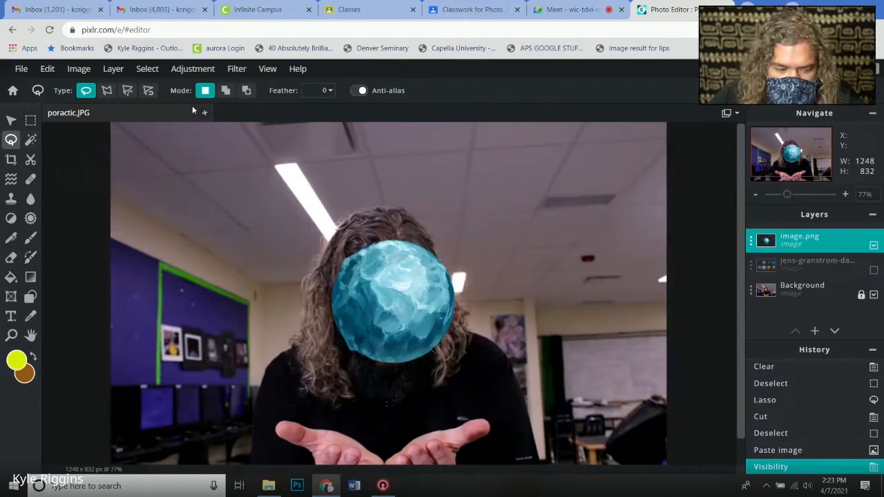
Step: Shrink the pasted teal sphere to about 210 × 225 px and place it just above the man's open hands
click(11, 120)
drag(371, 313, 359, 353)
click(665, 398)
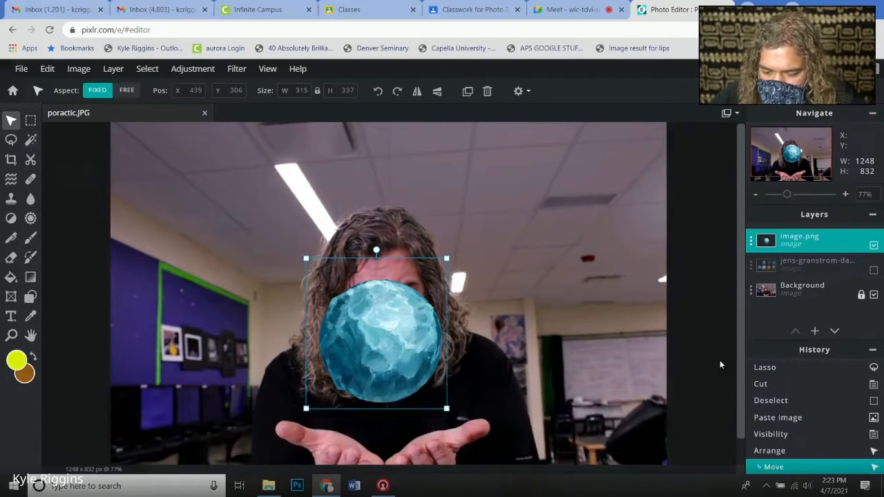
scroll(740, 367, down, 1)
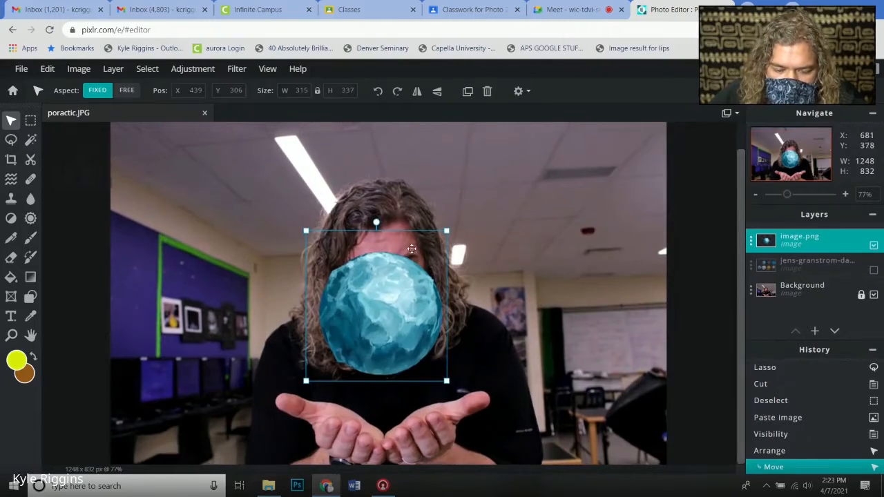
drag(446, 231, 402, 277)
drag(372, 338, 398, 373)
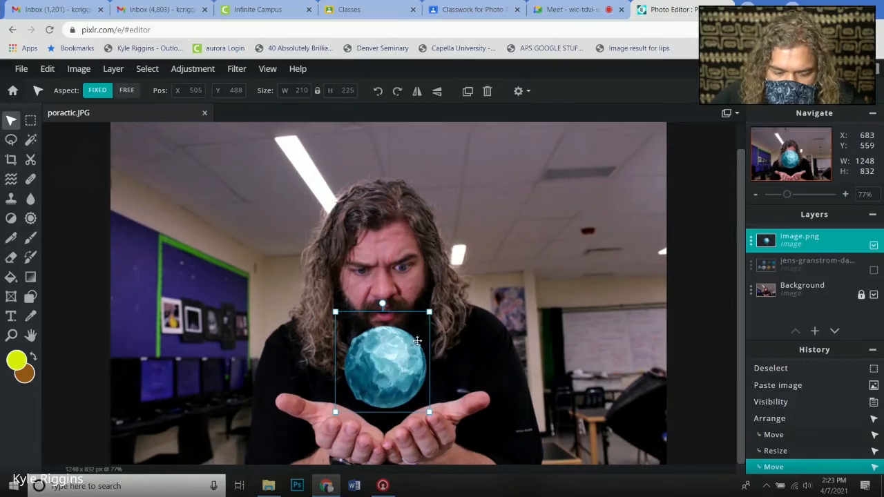
click(519, 258)
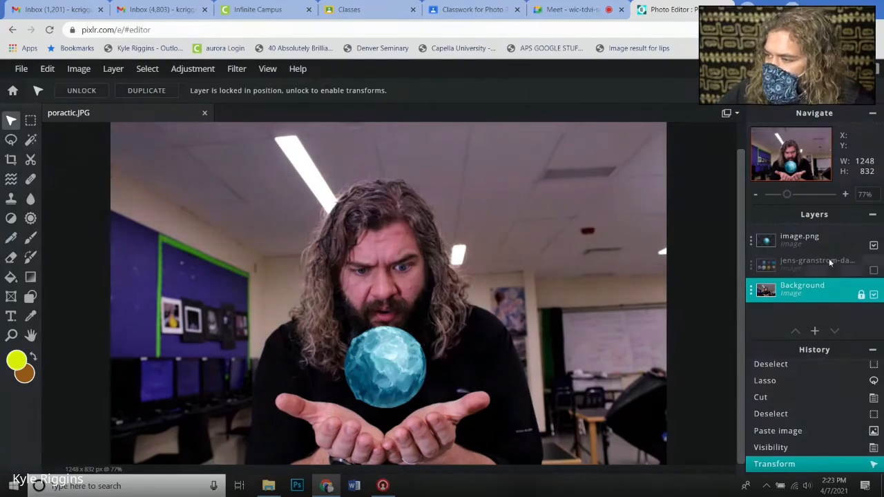
Step: Duplicate the image.png sphere layer and hide the duplicate
click(822, 240)
click(821, 240)
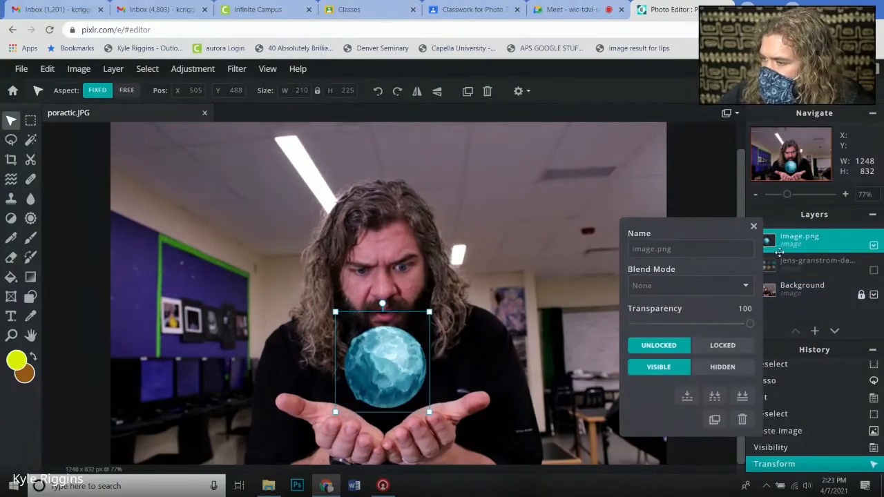
click(713, 419)
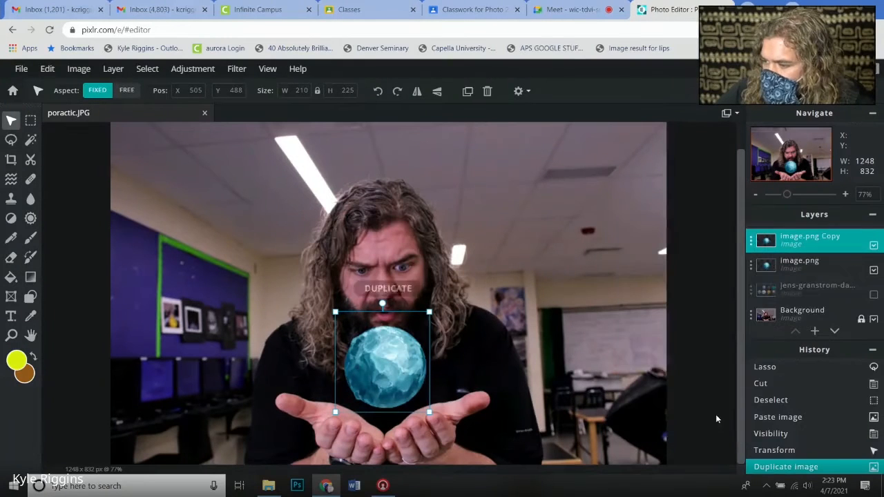
click(873, 245)
Step: Set the transparency of the original image.png layer to 77
click(797, 267)
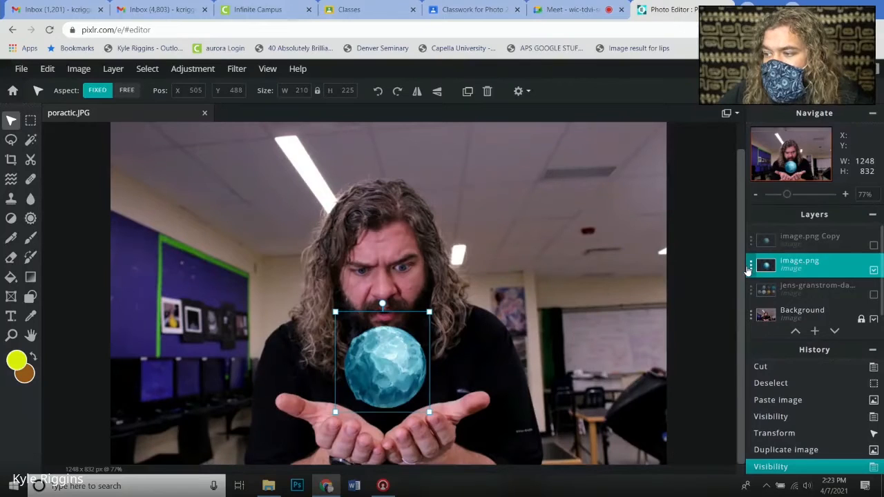
click(749, 265)
drag(751, 352, 723, 358)
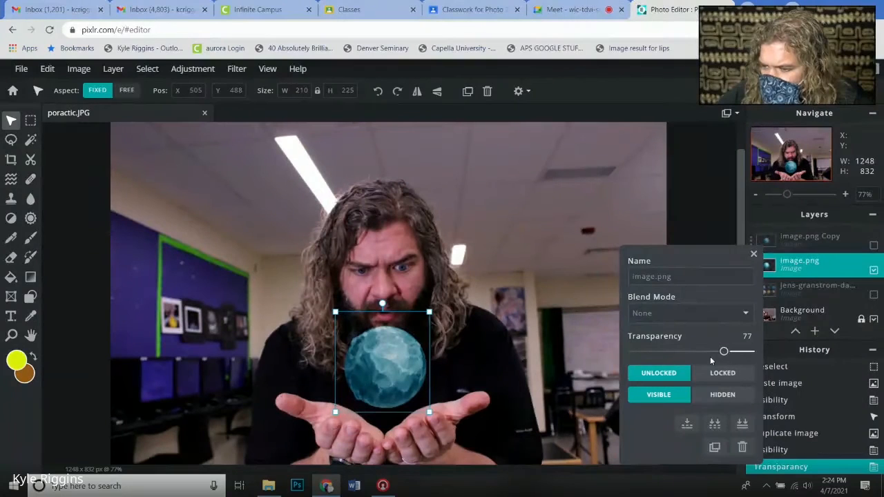
Step: Try the blend modes from Multiply through Mask on the image.png layer
click(674, 315)
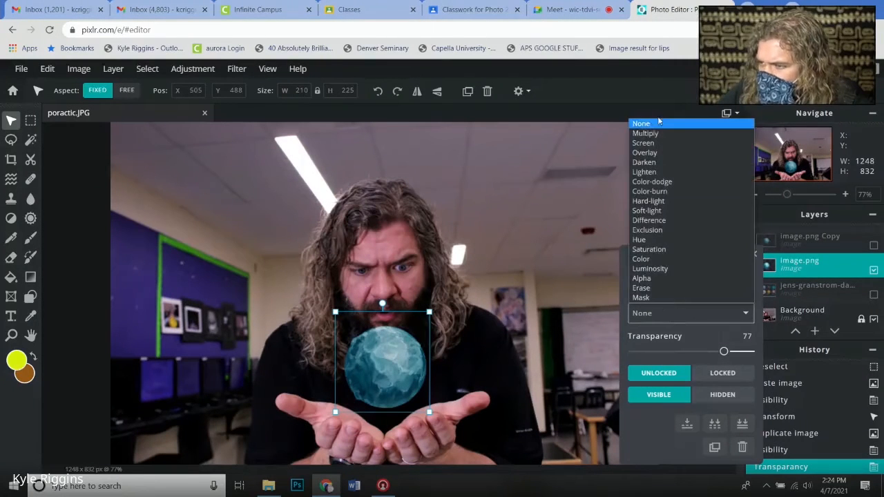
click(645, 133)
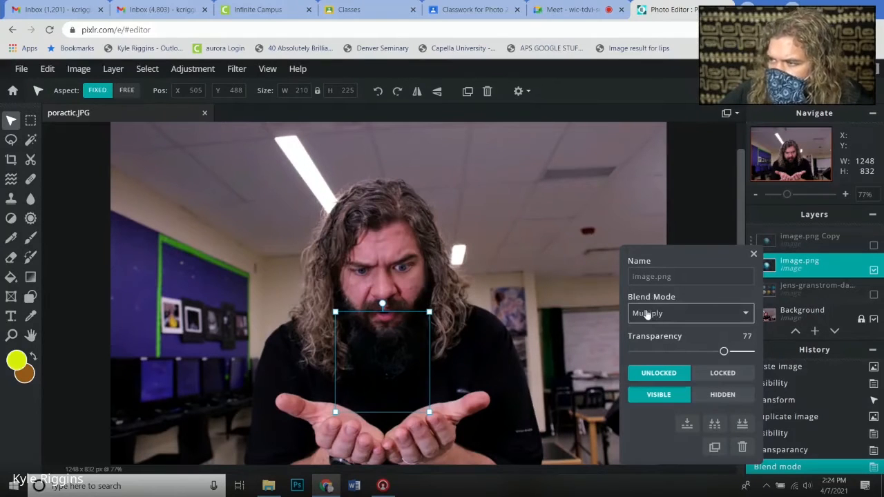
key(Down)
key(Down)
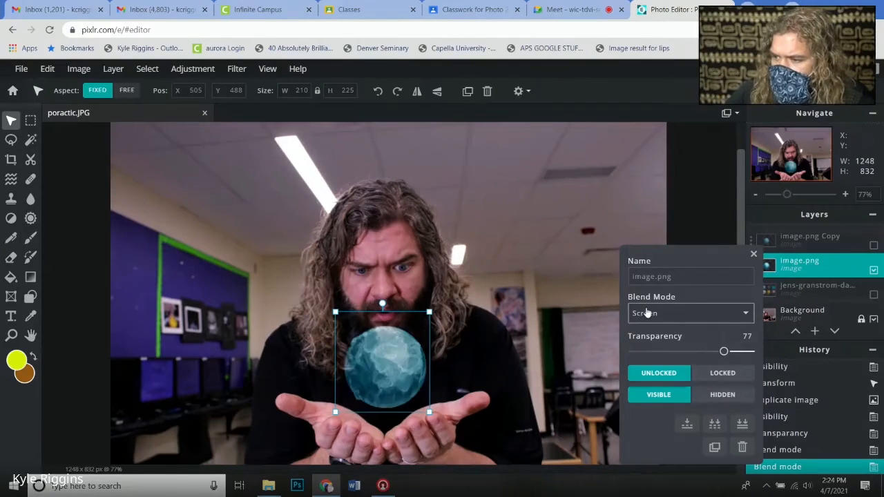
key(Down)
key(Down)
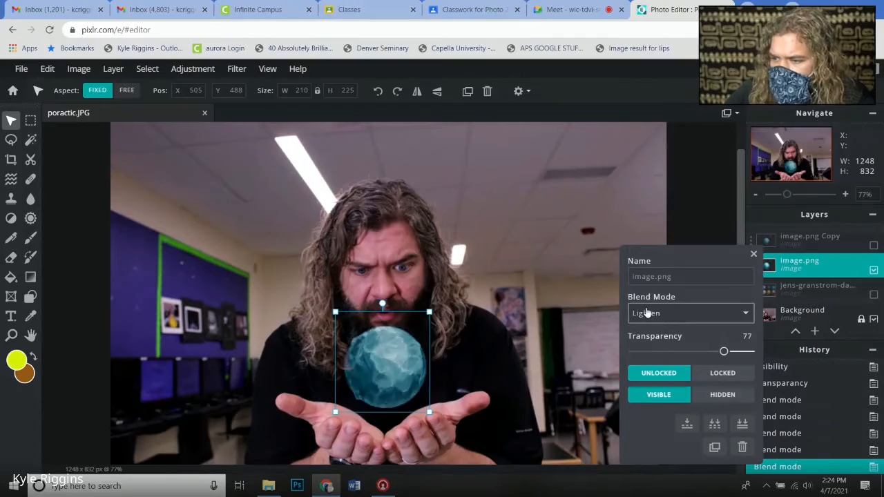
key(Down)
key(Down)
key(Down)
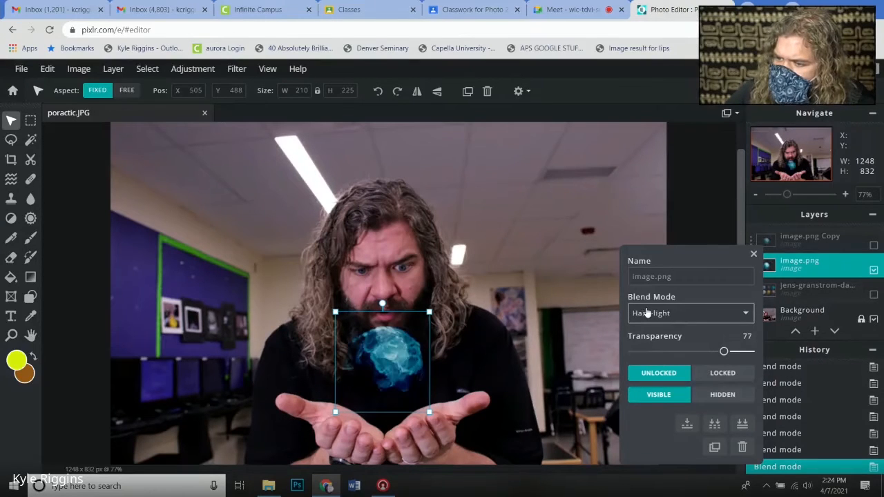
key(Down)
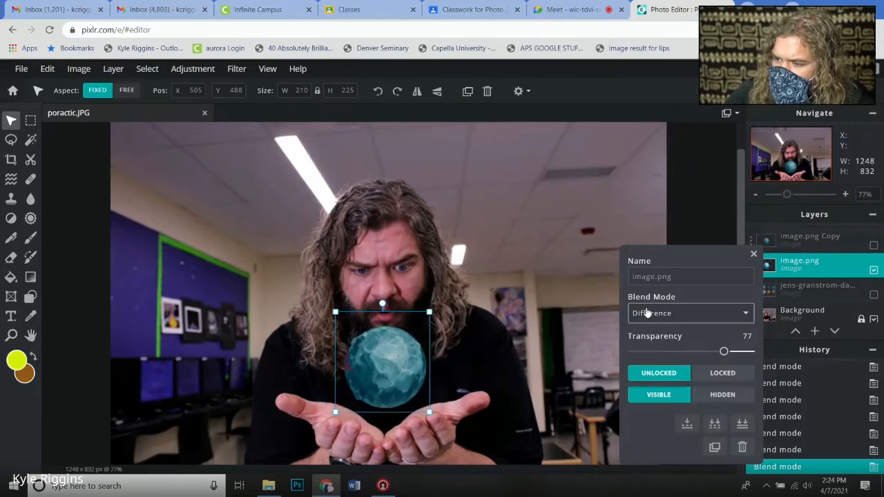
key(Down)
key(Down)
key(Down)
key(Down)
key(Down)
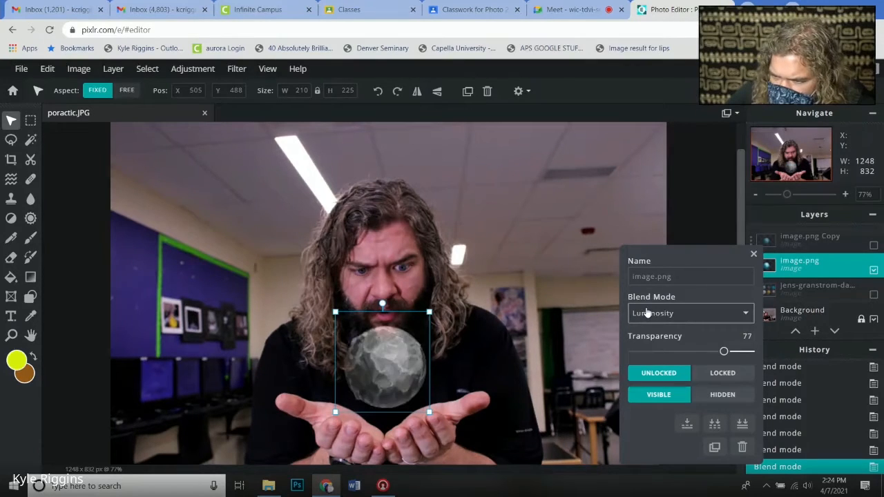
key(Down)
key(Down)
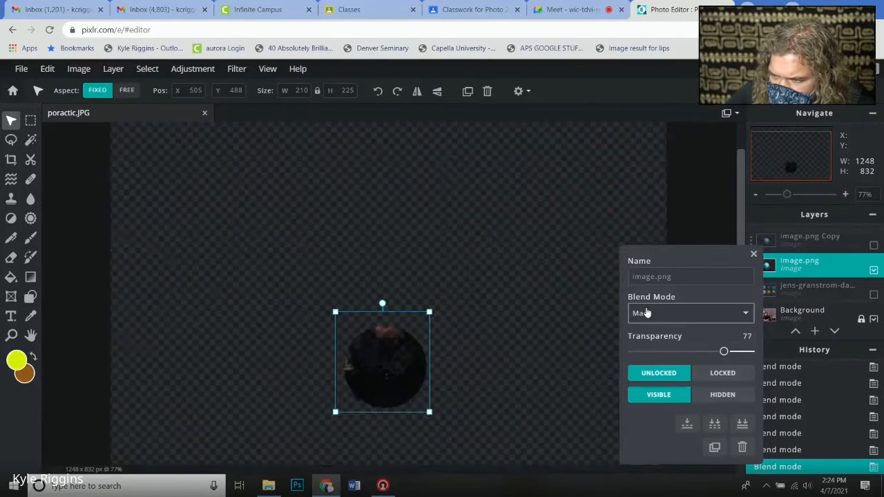
Step: Set the image.png layer's blend mode to Hard-light and close its layer settings
key(Up)
key(Up)
key(Up)
key(Up)
key(Up)
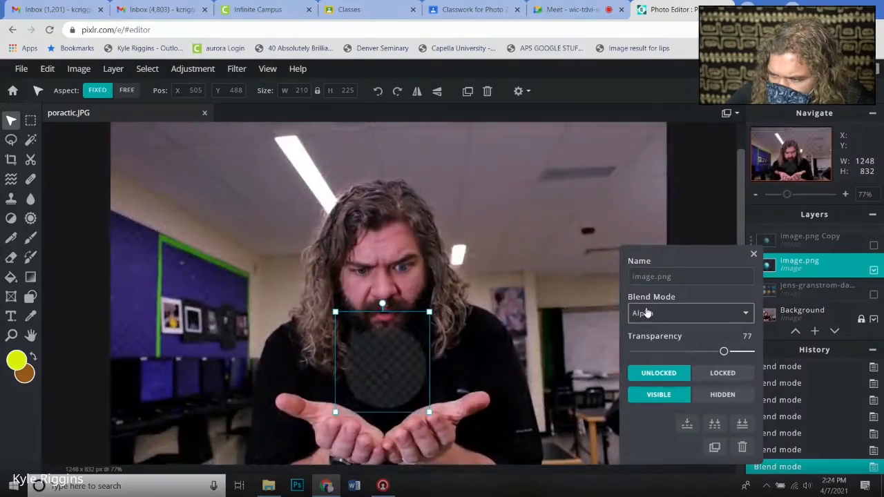
key(Up)
key(Up)
key(Up)
key(Up)
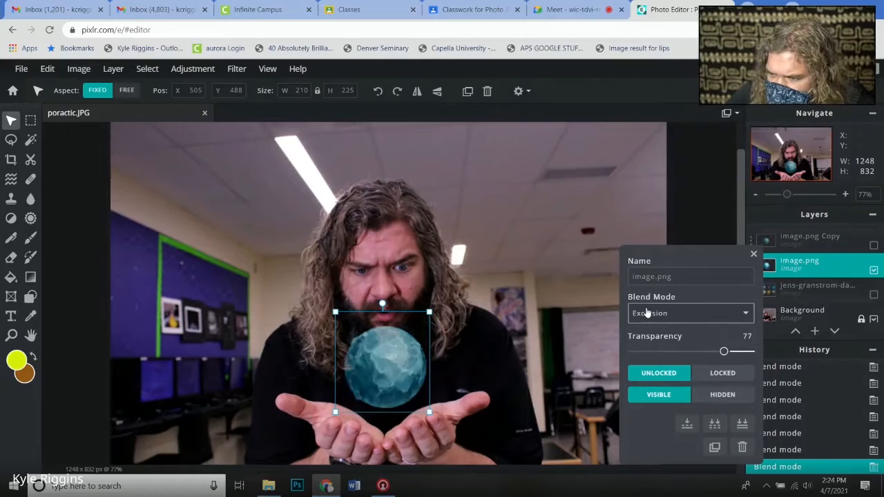
key(Up)
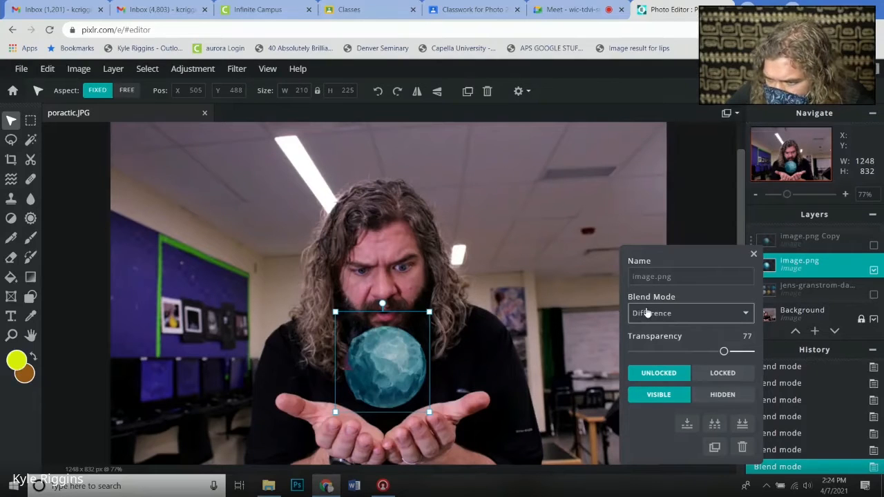
key(Up)
key(Up)
key(Up)
key(Up)
key(Up)
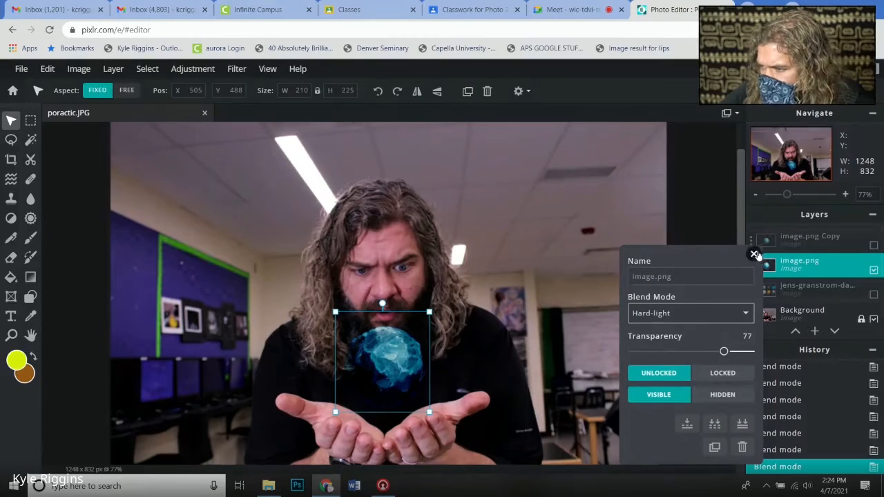
click(754, 254)
Step: Duplicate the hidden image.png Copy layer, leaving its blend mode at None
click(758, 240)
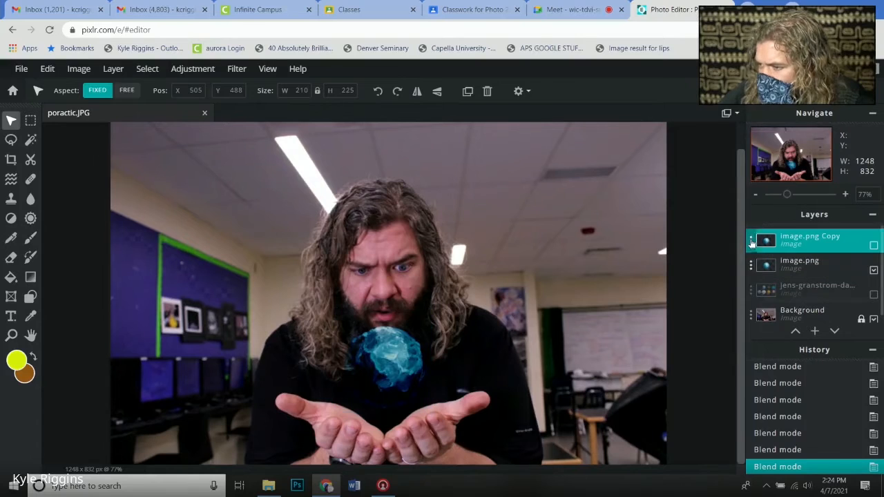
click(758, 240)
click(715, 290)
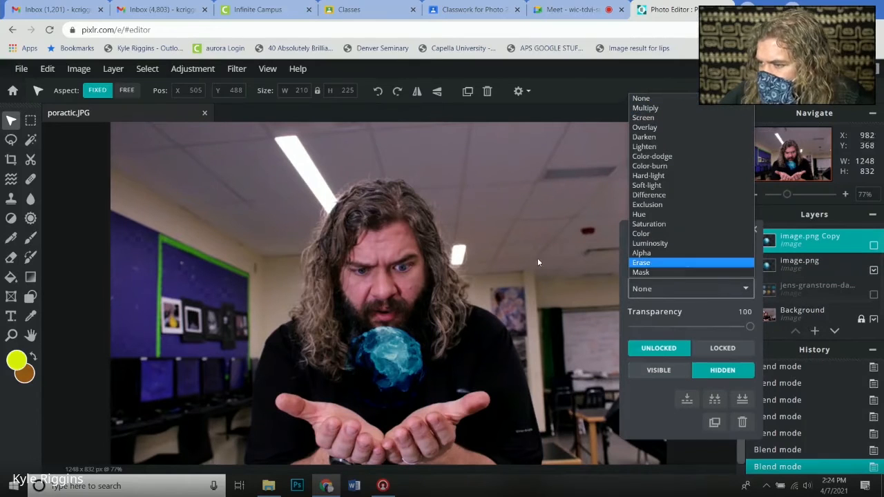
click(714, 422)
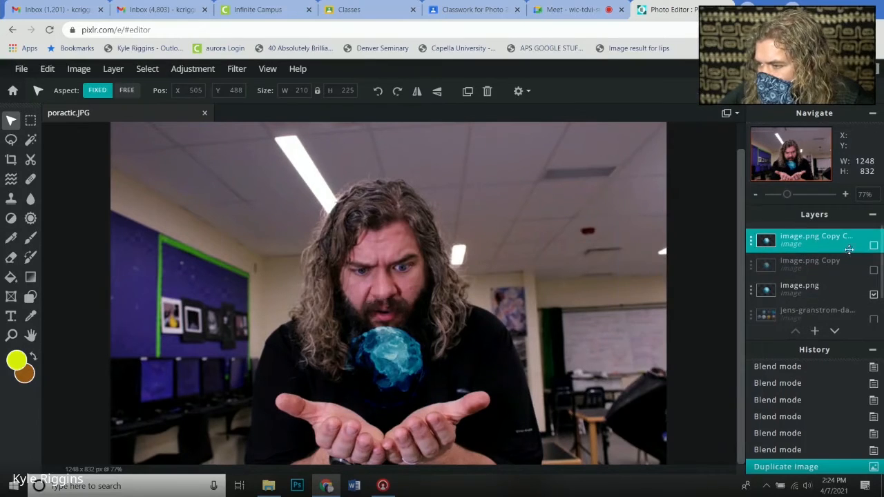
Step: Show the image.png Copy layer, move it directly below image.png, and hide image.png
click(873, 271)
drag(838, 276, 826, 294)
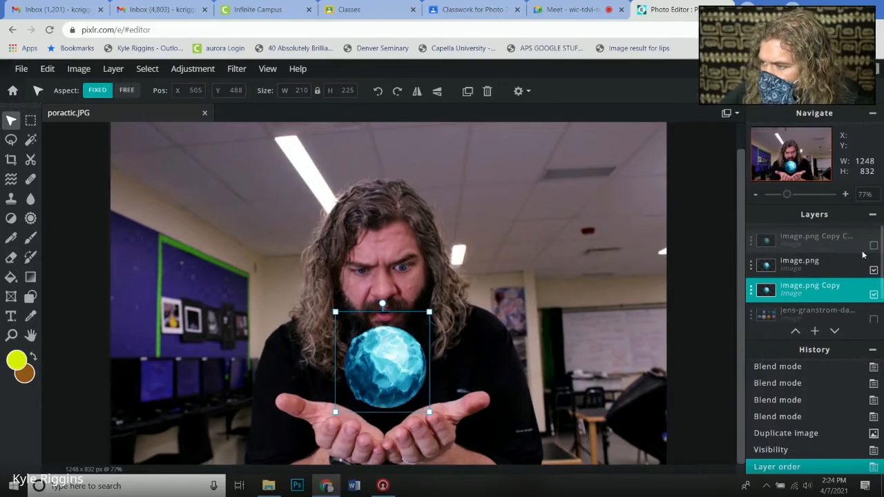
click(874, 273)
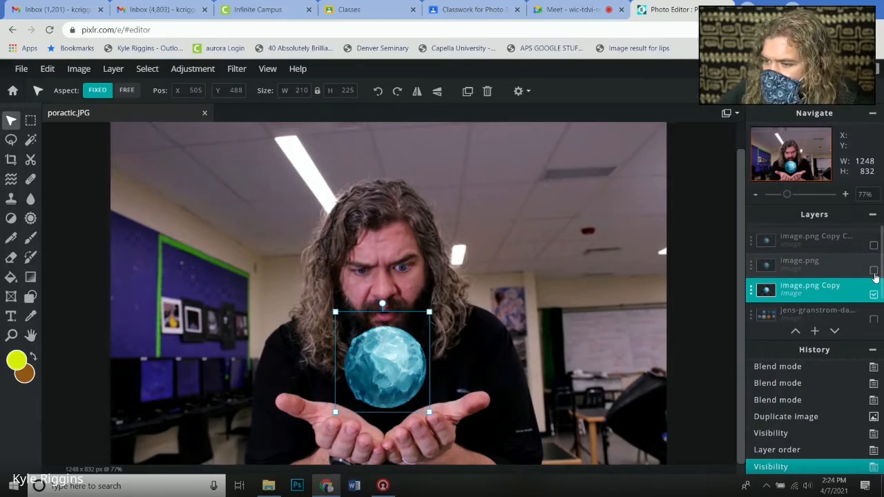
Step: Show the image.png layer and add a new empty layer directly above Background
click(874, 272)
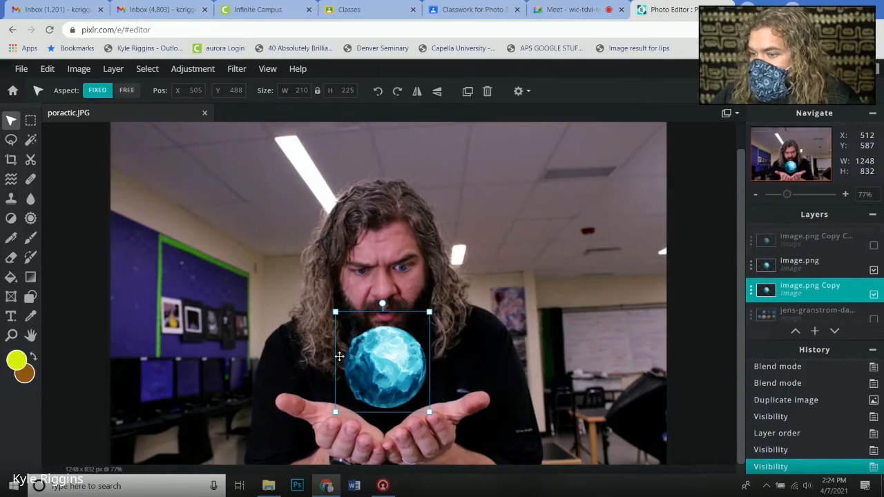
scroll(822, 303, down, 2)
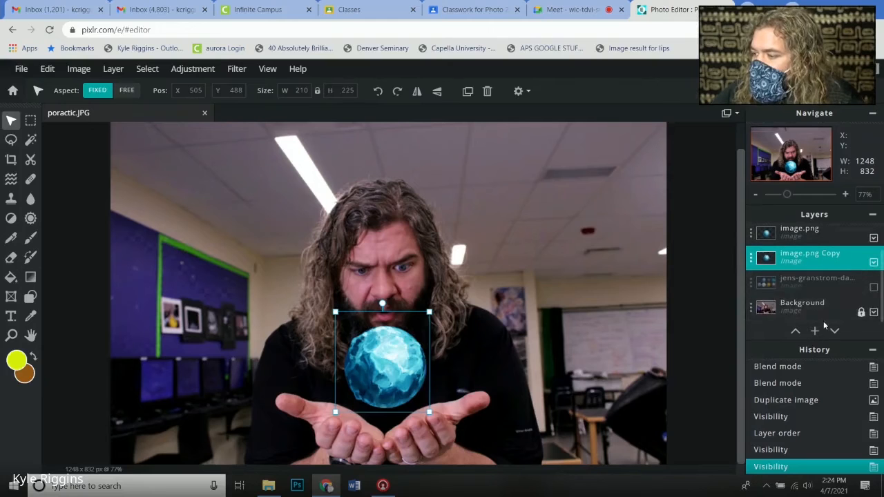
click(815, 304)
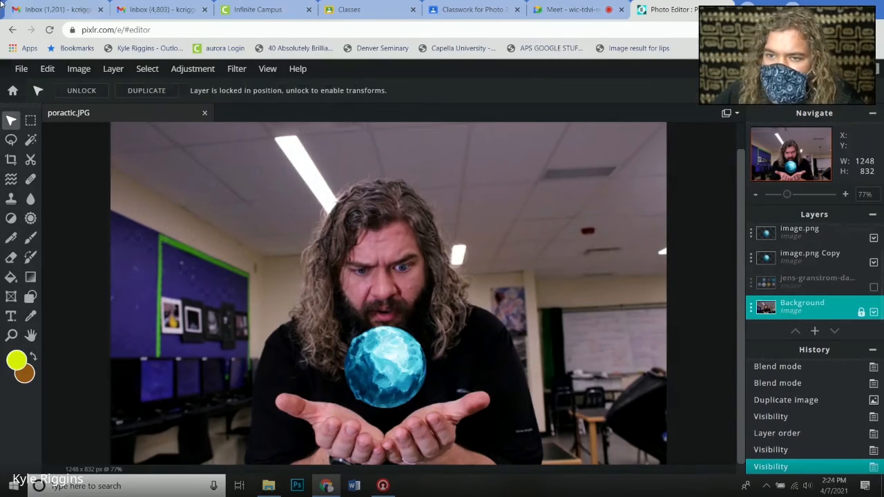
click(113, 68)
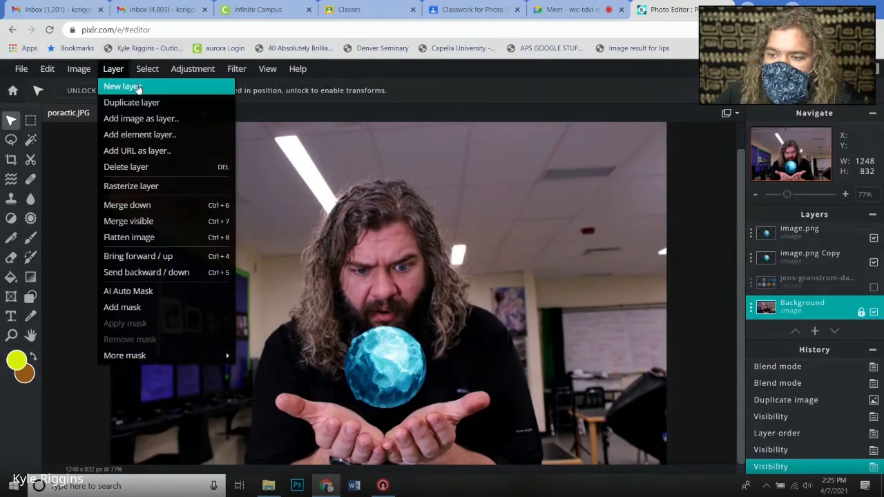
click(138, 88)
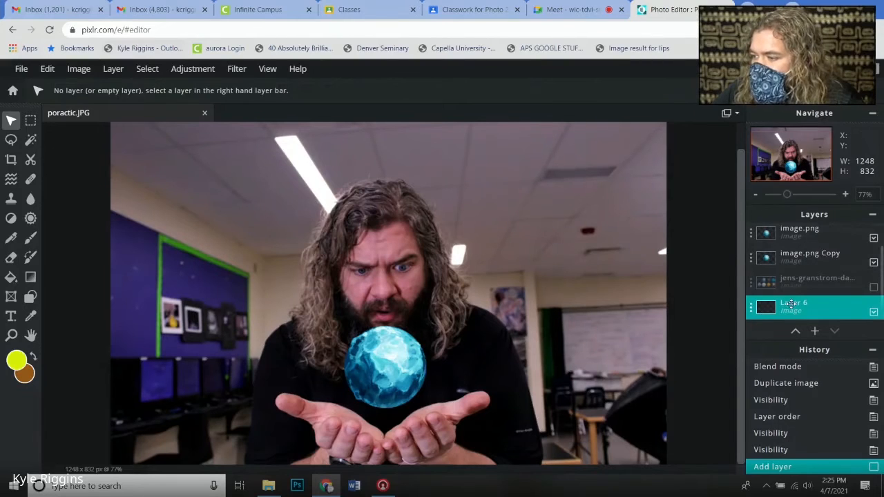
Step: Rename the new layer above Background as glow paint
click(752, 308)
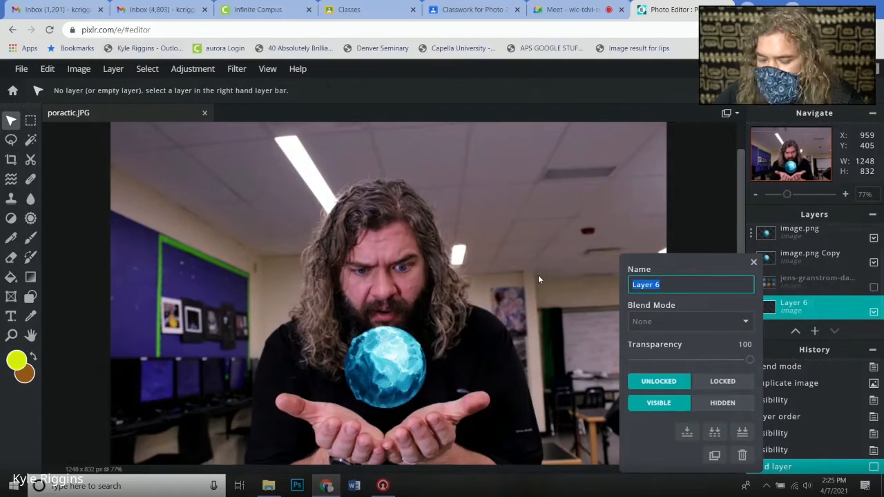
text(glow paint)
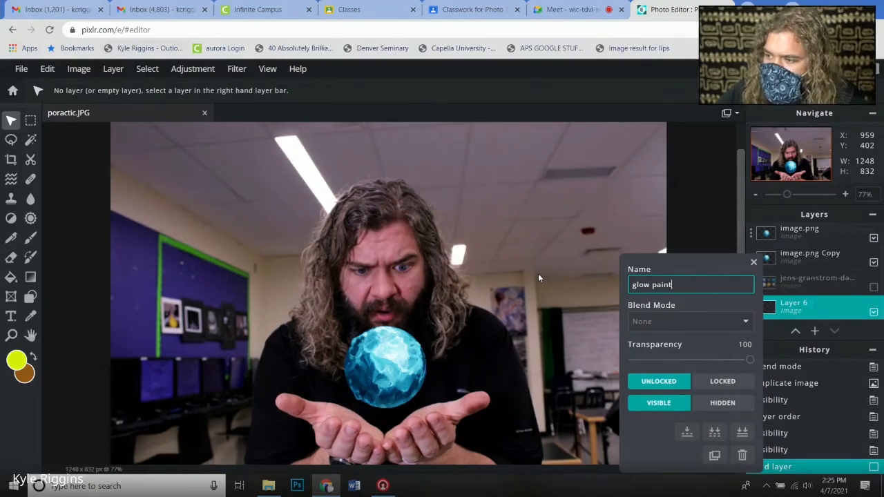
click(754, 261)
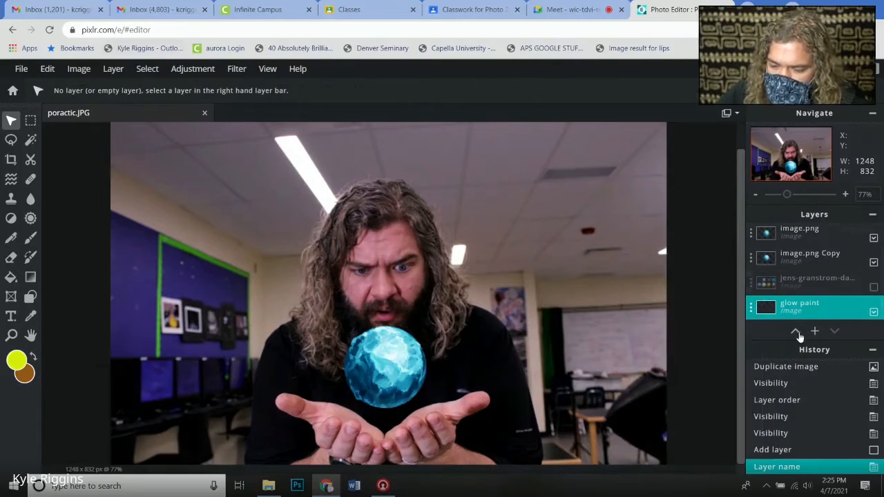
scroll(798, 309, down, 1)
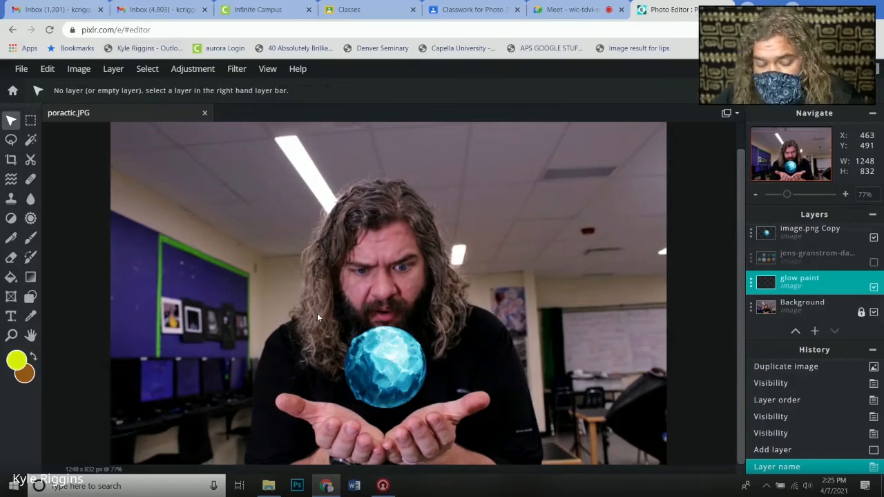
Step: Sample the orb's palest highlight as the main colour, switch to the Brush tool and dismiss the advertisement
click(30, 316)
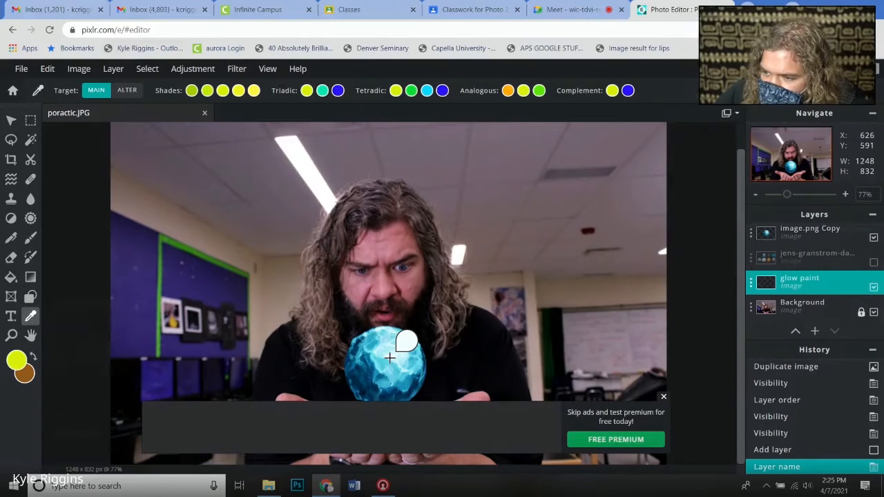
click(390, 357)
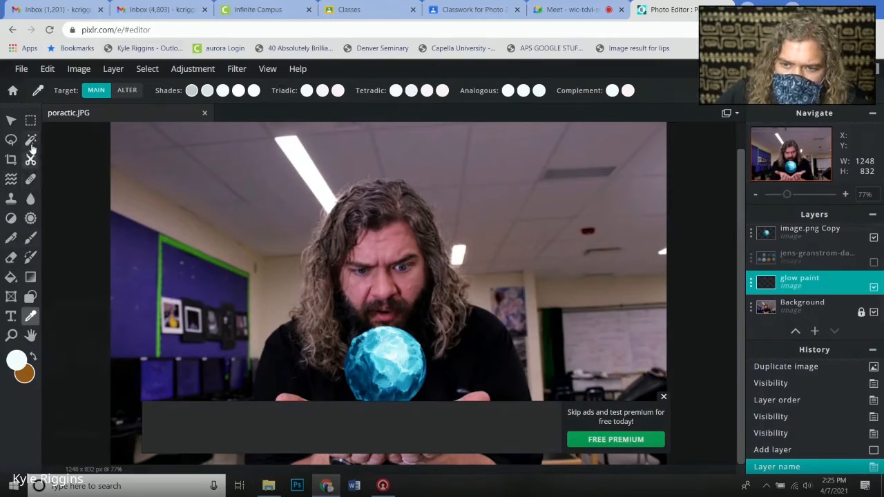
click(29, 239)
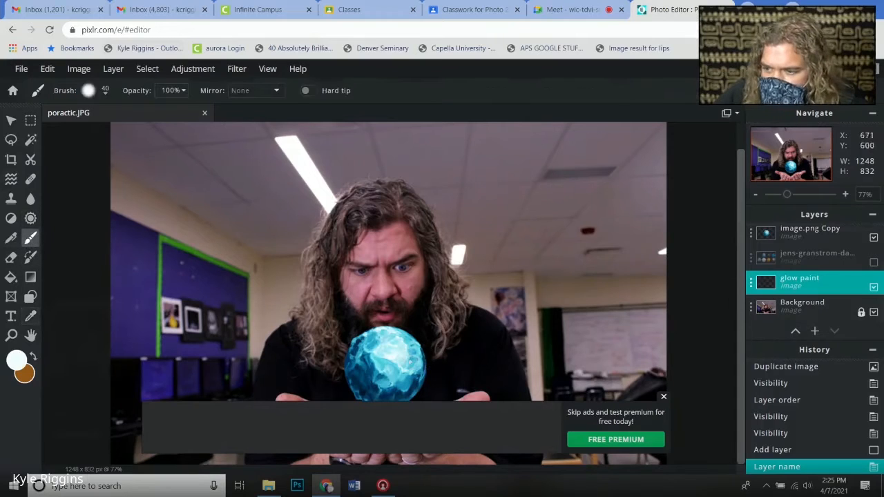
click(662, 399)
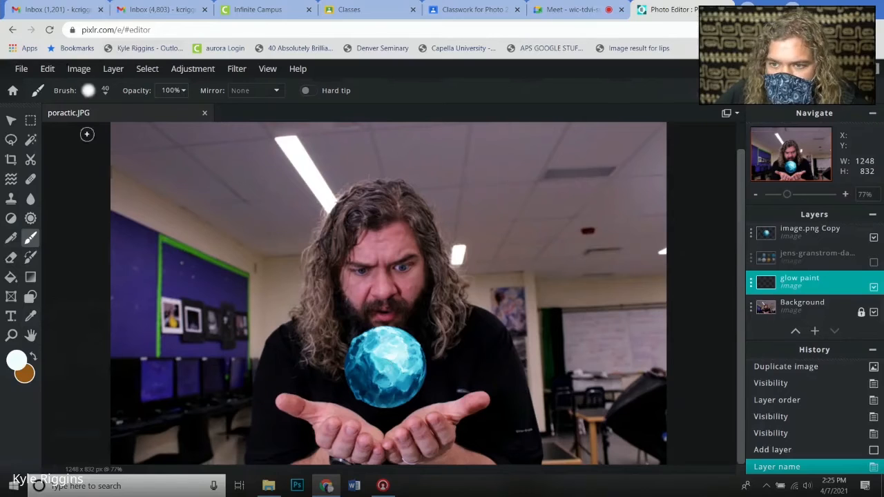
Step: Try the hard round brush at 400 px and 100 px against the orb's size
click(105, 92)
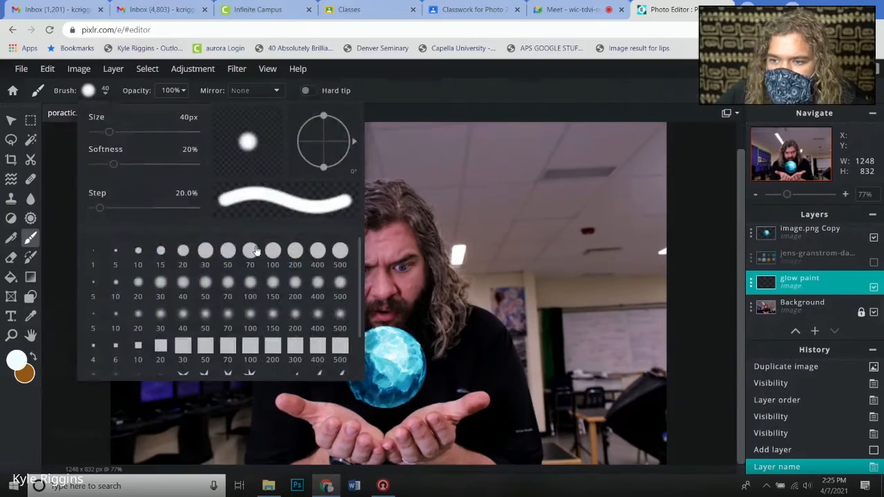
click(314, 252)
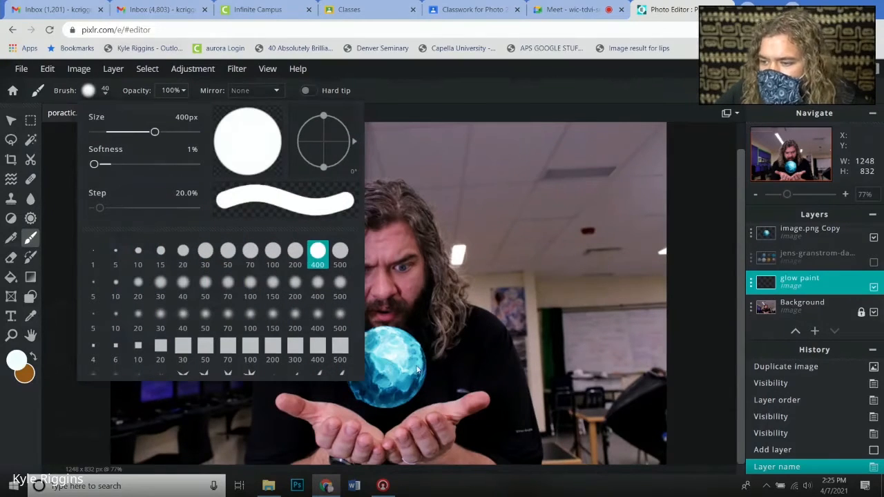
click(452, 351)
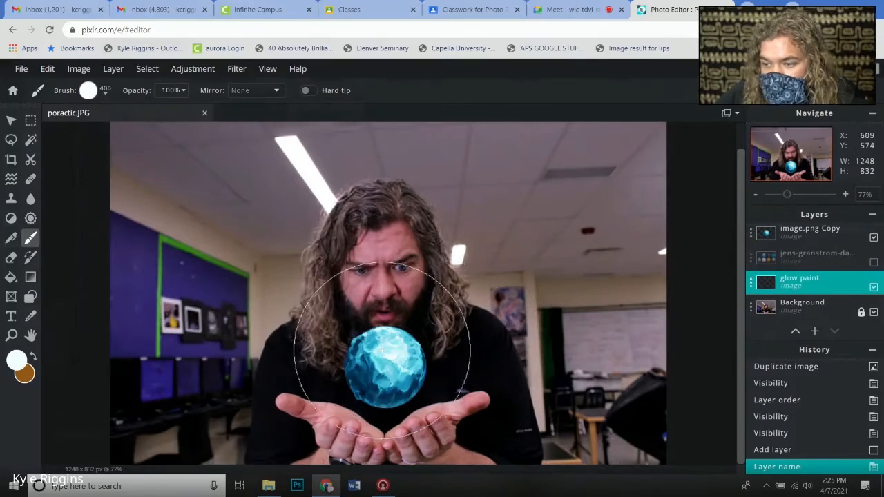
click(104, 93)
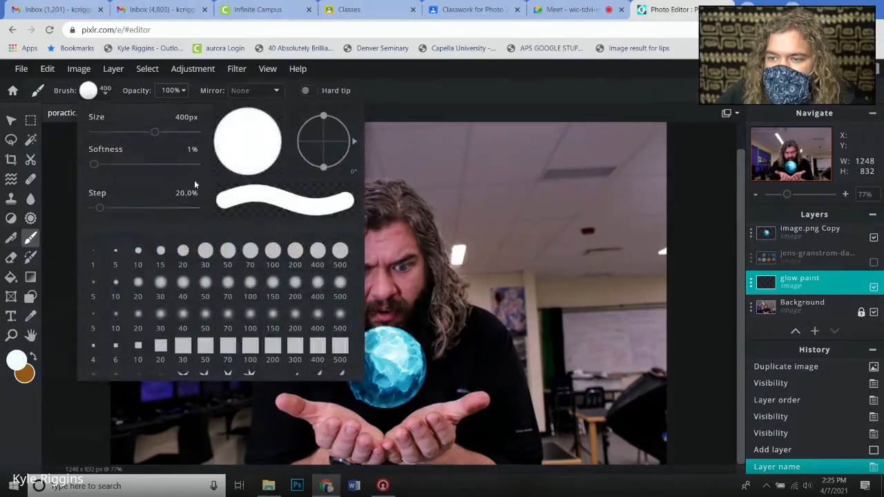
click(272, 251)
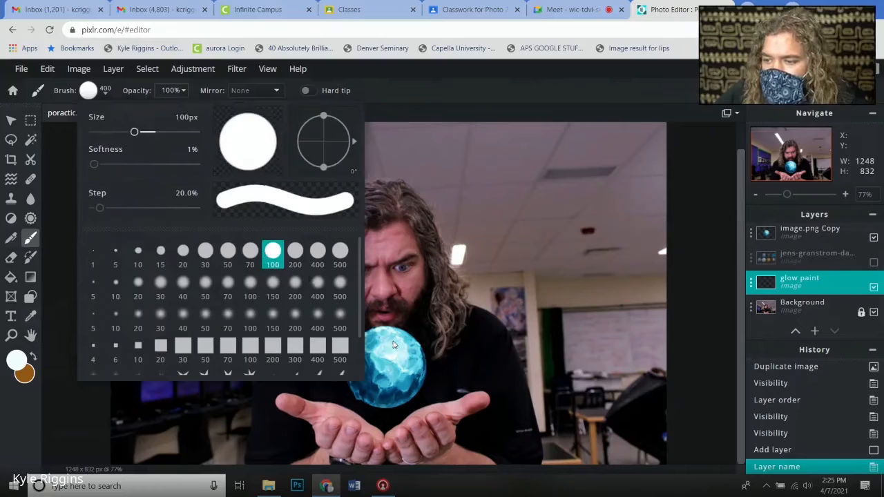
click(457, 356)
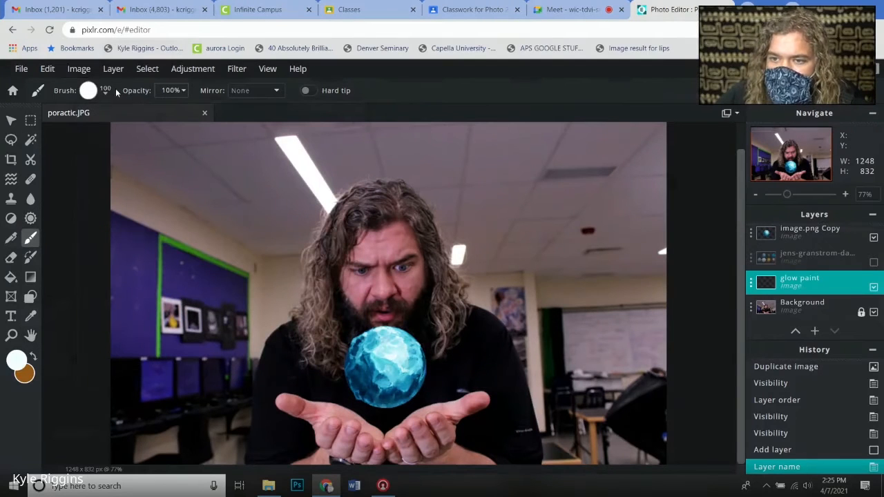
Step: Set the hard round brush to 200 px and stamp a single dab centred behind the orb on the glow paint layer
click(106, 91)
click(295, 250)
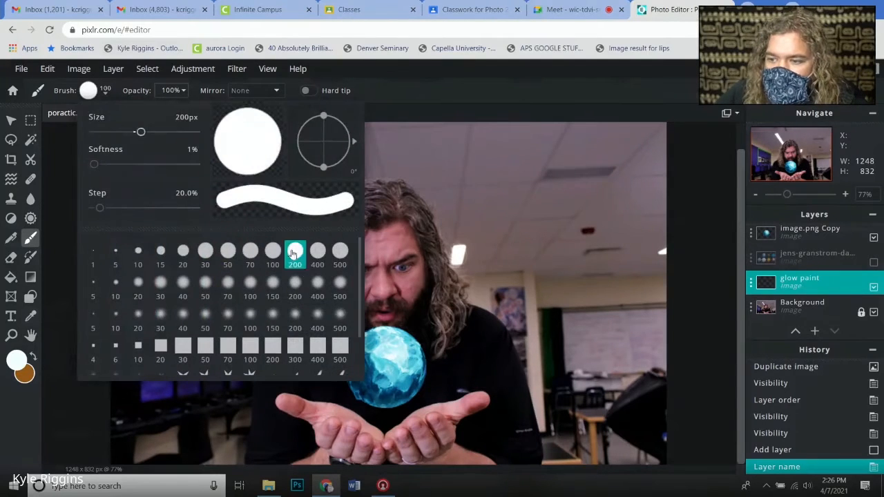
click(428, 372)
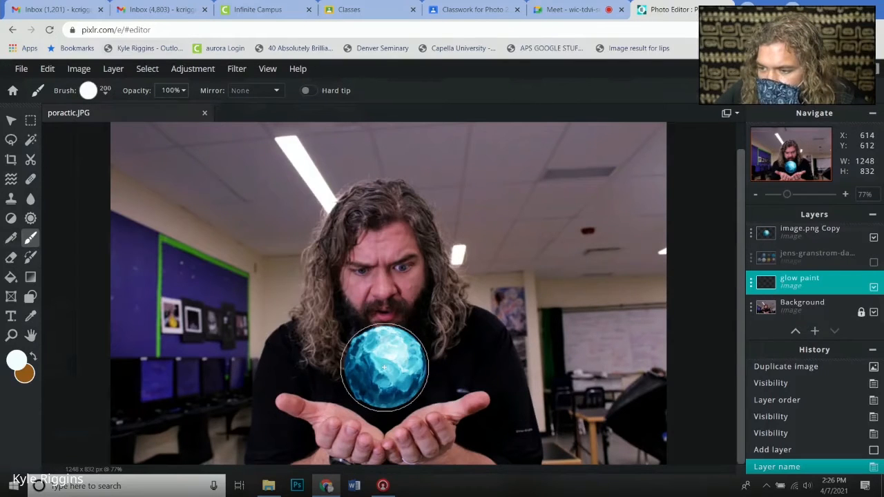
click(385, 368)
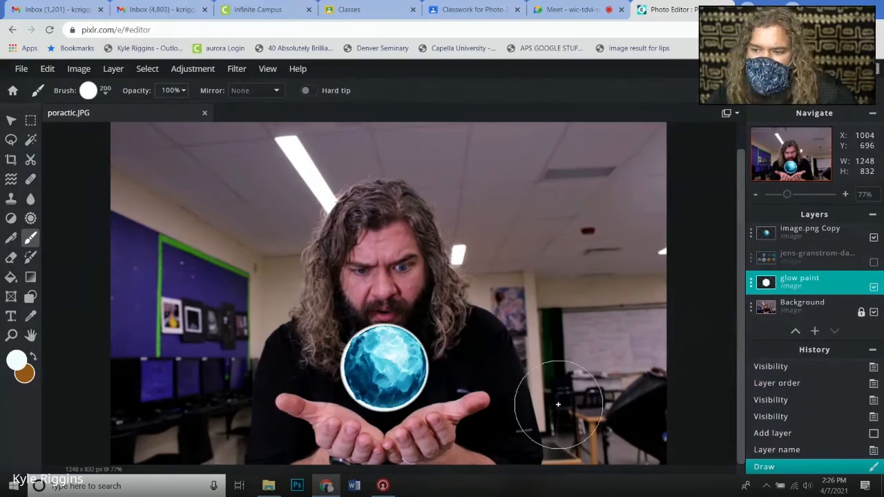
key(ctrl+z)
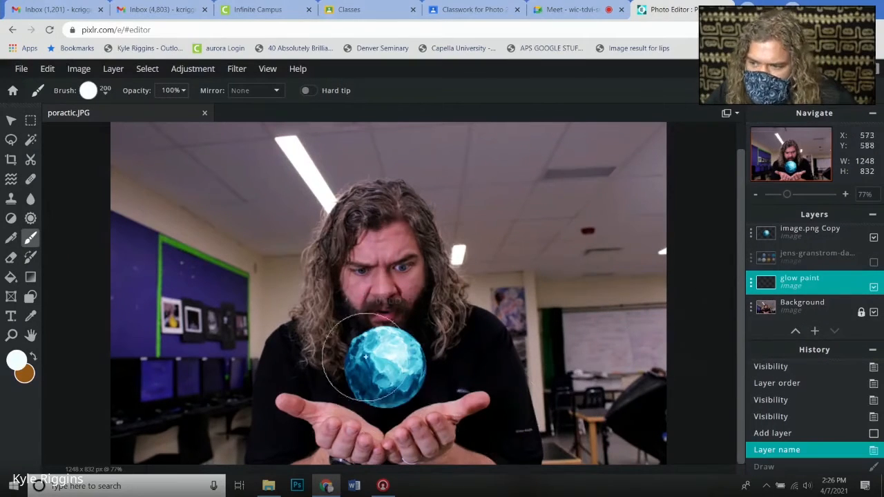
scroll(382, 378, up, 1)
scroll(382, 373, up, 4)
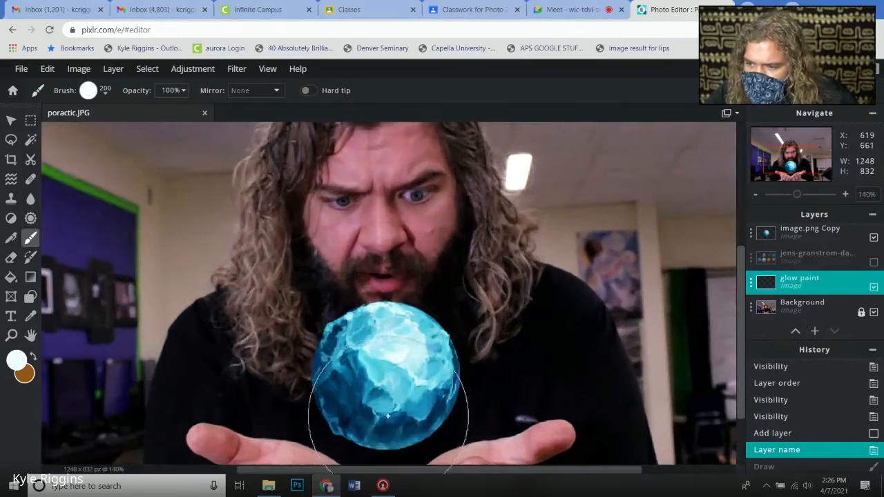
click(384, 375)
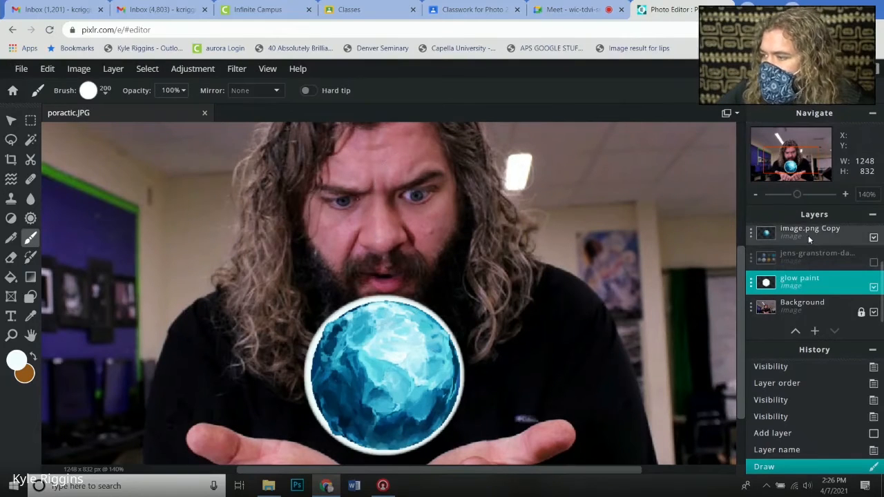
Step: Add a new layer above the hidden image.png Copy duplicate at the top of the stack and name it top layer paint
scroll(803, 252, up, 2)
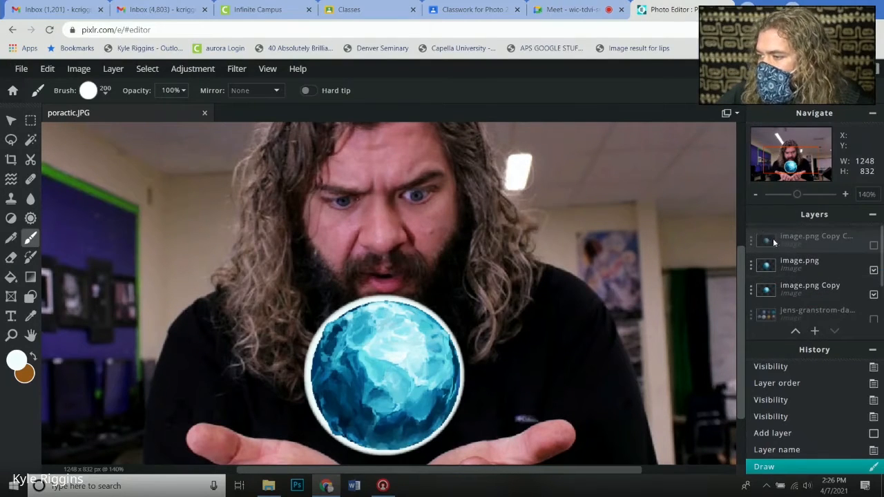
click(820, 240)
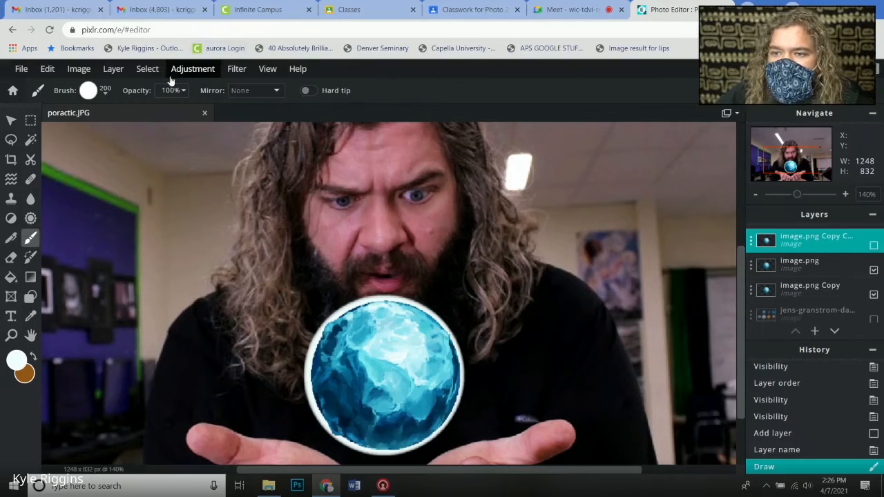
click(113, 69)
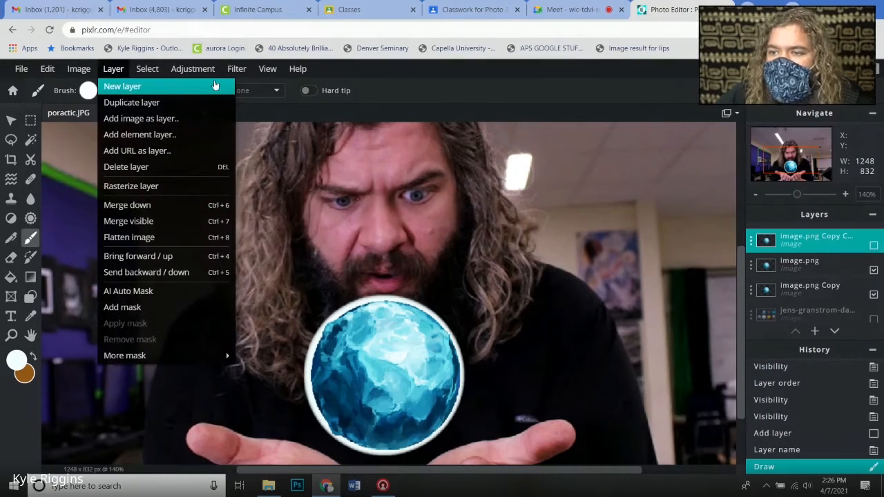
click(215, 85)
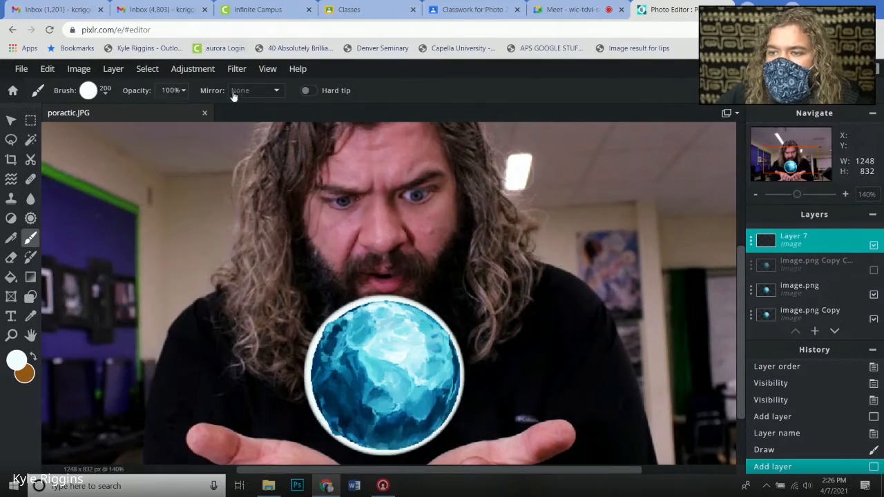
click(750, 241)
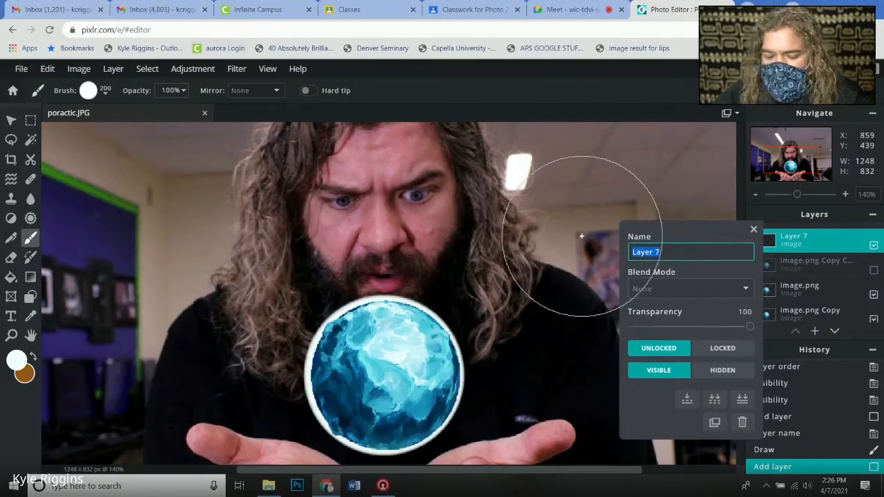
text(top l)
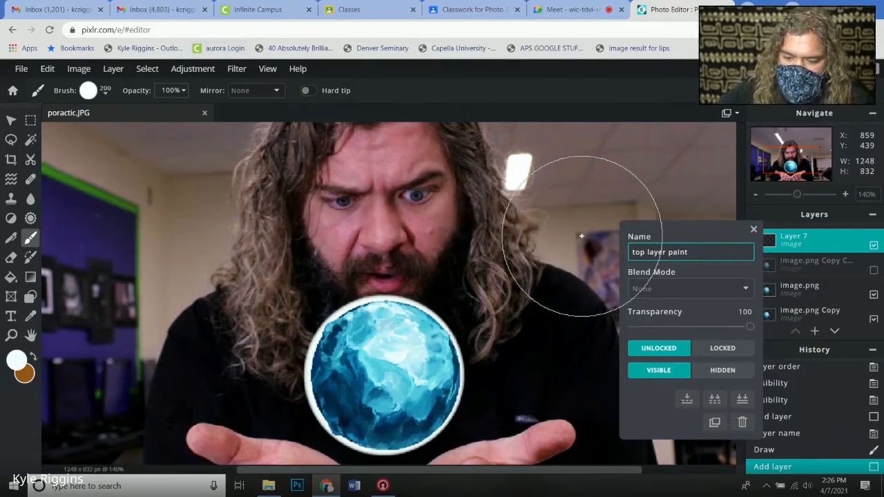
click(751, 229)
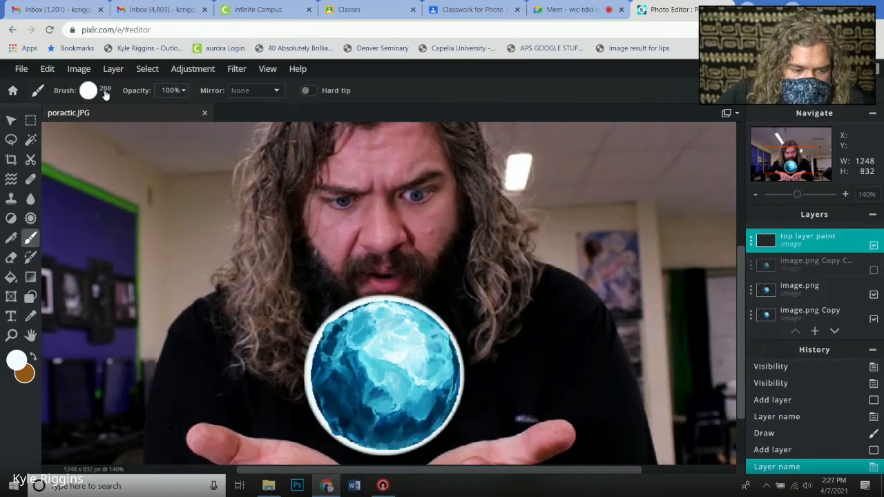
Step: Choose the softer 40 px round brush and paint a glow stroke along the orb's upper edge on the top layer paint layer
click(105, 92)
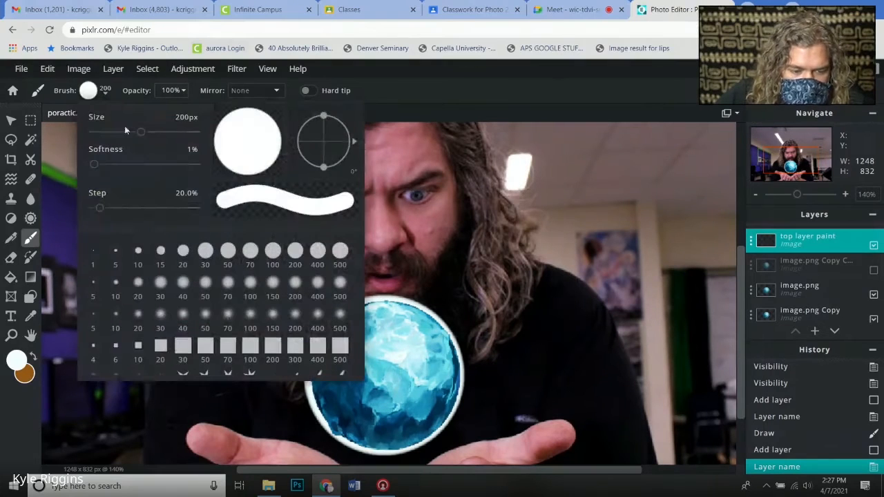
click(183, 284)
click(184, 316)
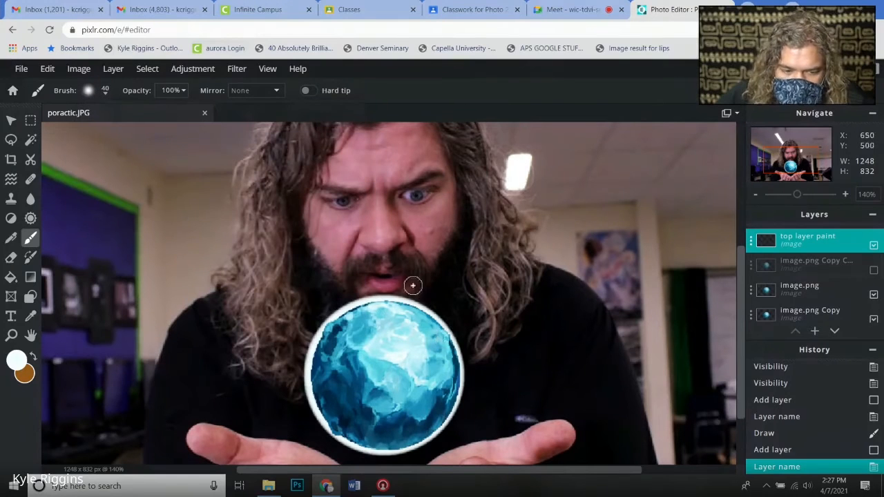
drag(447, 326, 360, 305)
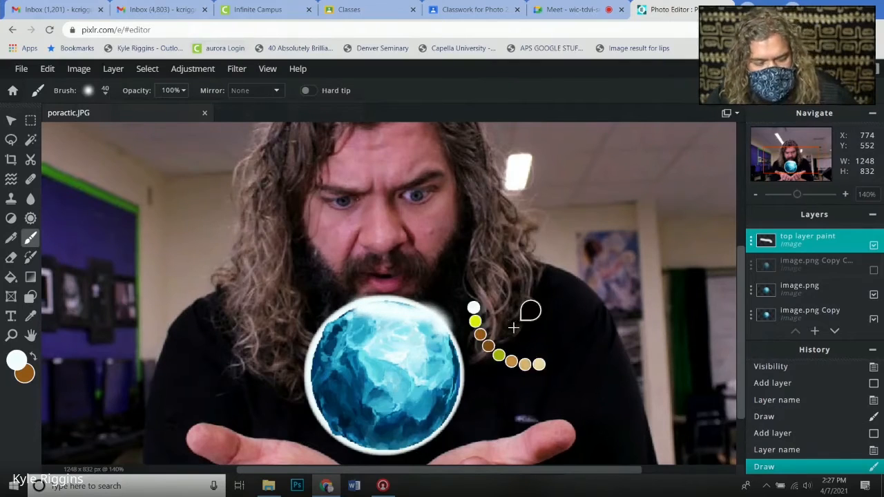
Step: Undo the last stroke, lower the brush opacity to 47%, and paint a soft glow around the orb's rim on the top layer paint layer
key(ctrl+z)
click(173, 91)
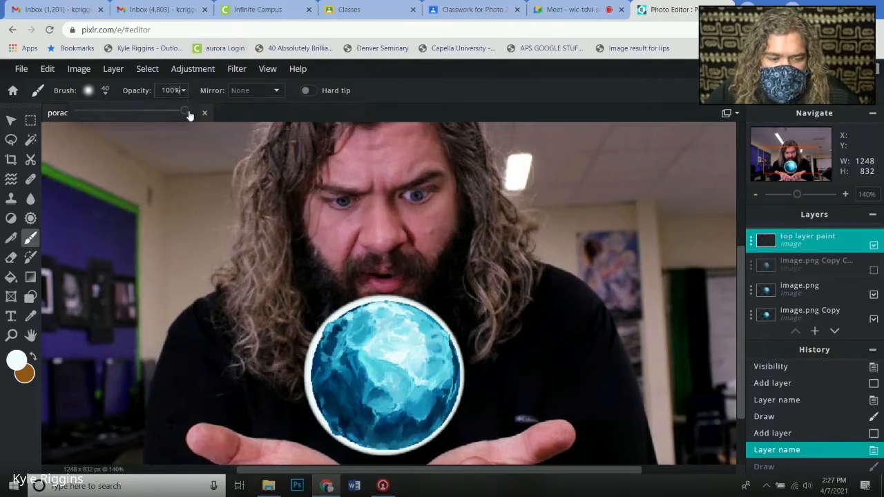
drag(185, 114, 130, 119)
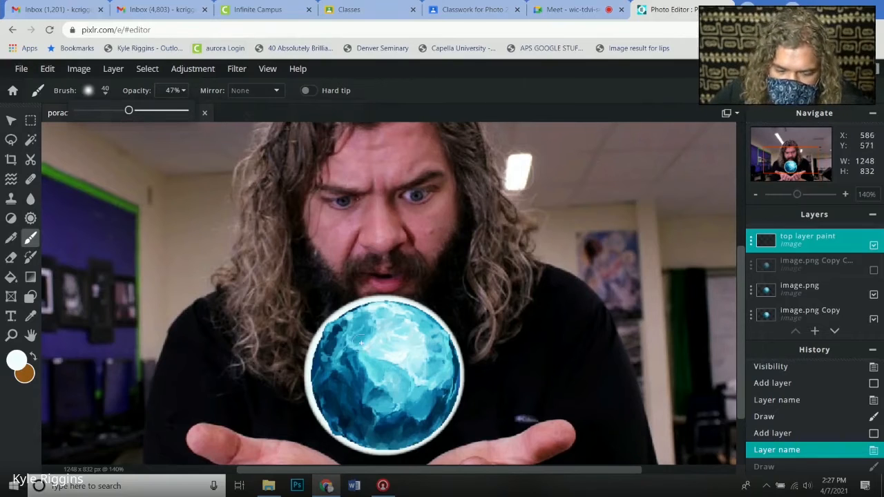
mouse_move(376, 302)
mouse_down()
mouse_move(317, 340)
mouse_move(304, 412)
mouse_up()
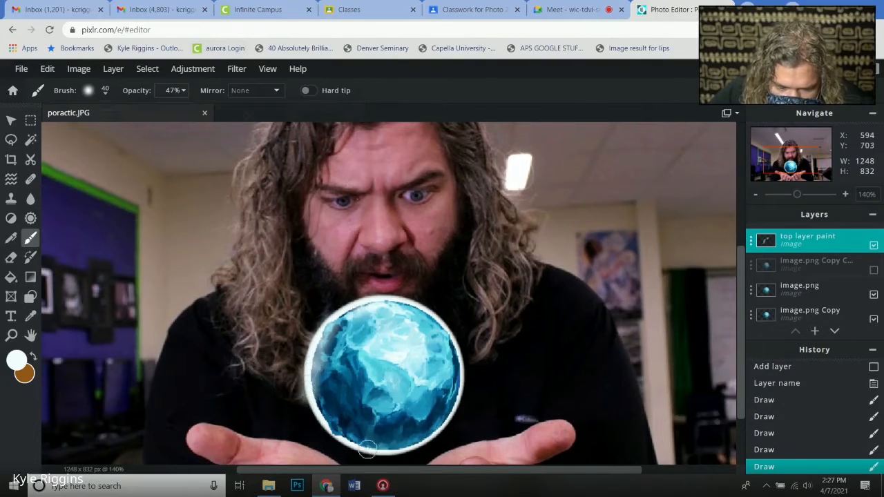
drag(457, 360, 450, 422)
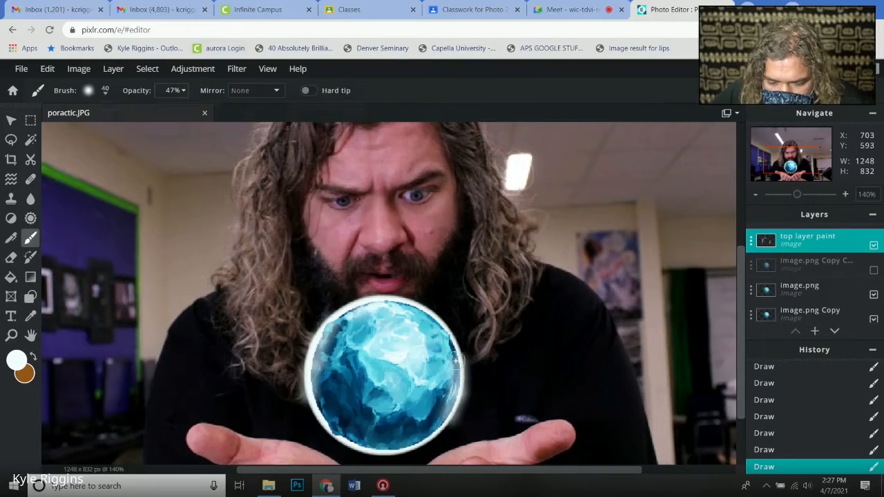
mouse_move(456, 360)
mouse_down()
mouse_move(426, 307)
mouse_move(404, 297)
mouse_move(388, 304)
mouse_move(411, 301)
mouse_move(348, 307)
mouse_up()
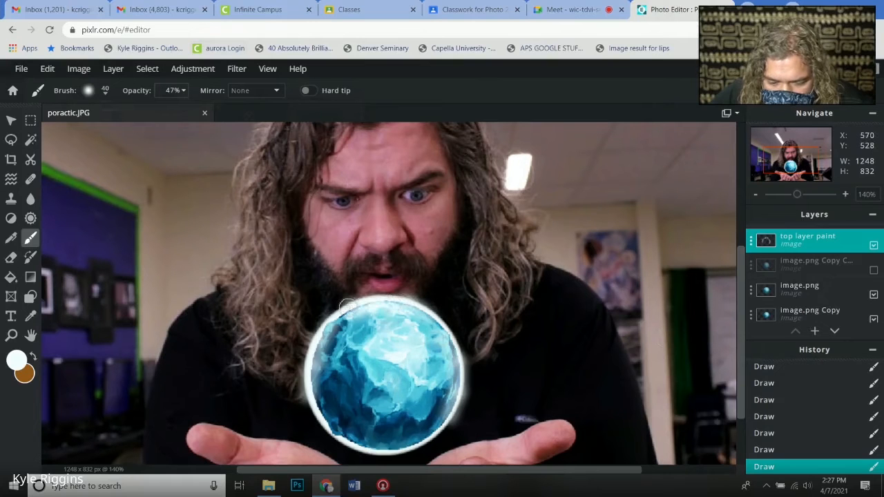
mouse_move(459, 408)
mouse_down()
mouse_move(407, 453)
mouse_move(375, 450)
mouse_move(312, 412)
mouse_move(304, 387)
mouse_move(325, 394)
mouse_move(321, 353)
mouse_up()
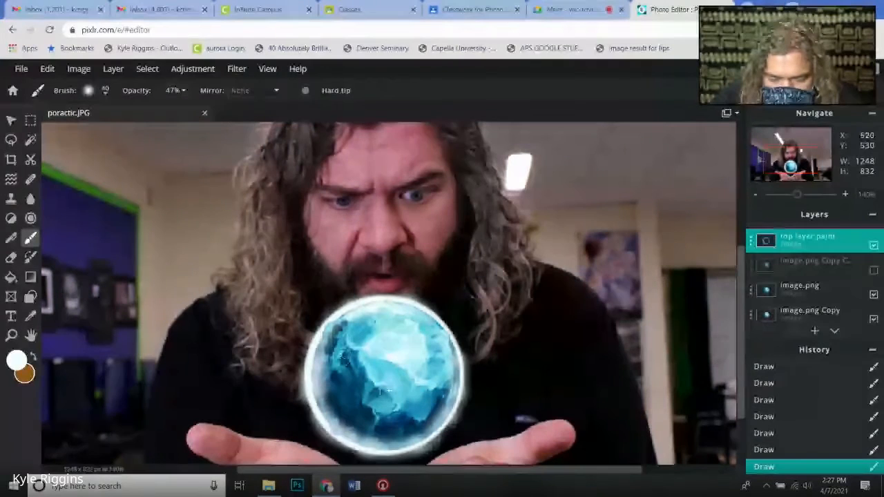
Step: On the glow paint layer, stamp repeated dabs centred behind the orb with a 270 px round brush at 25% softness
scroll(794, 287, down, 2)
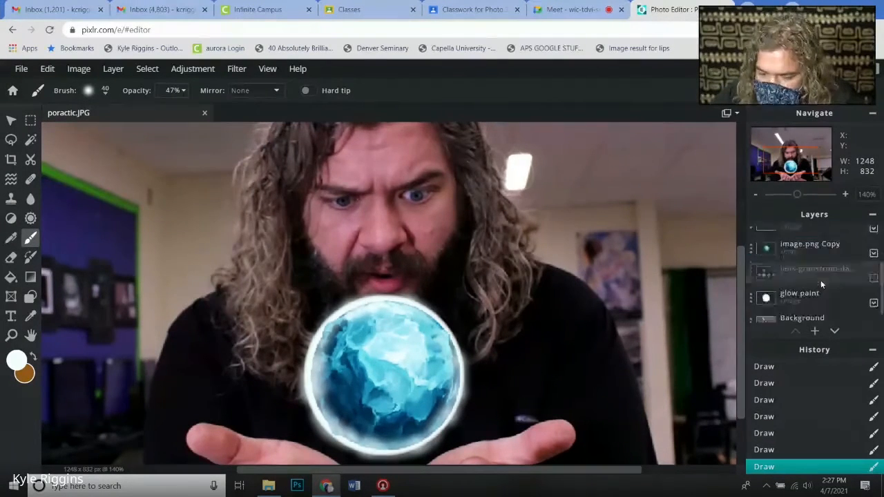
click(814, 283)
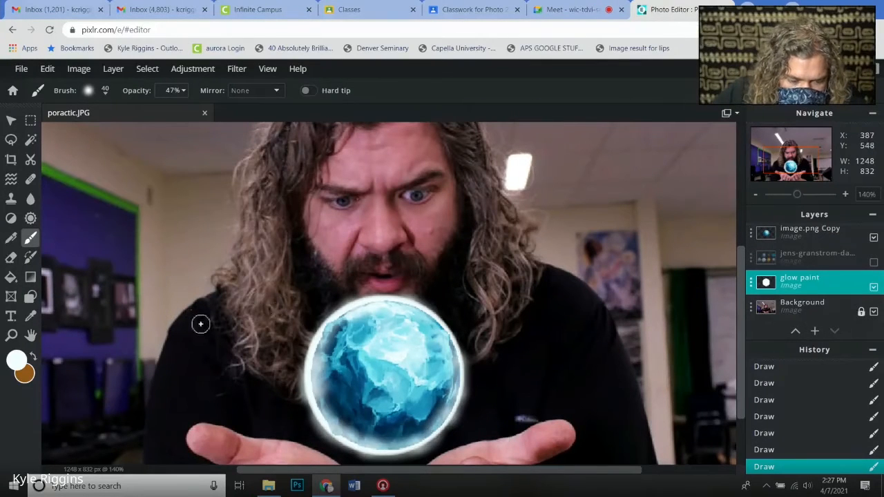
click(105, 90)
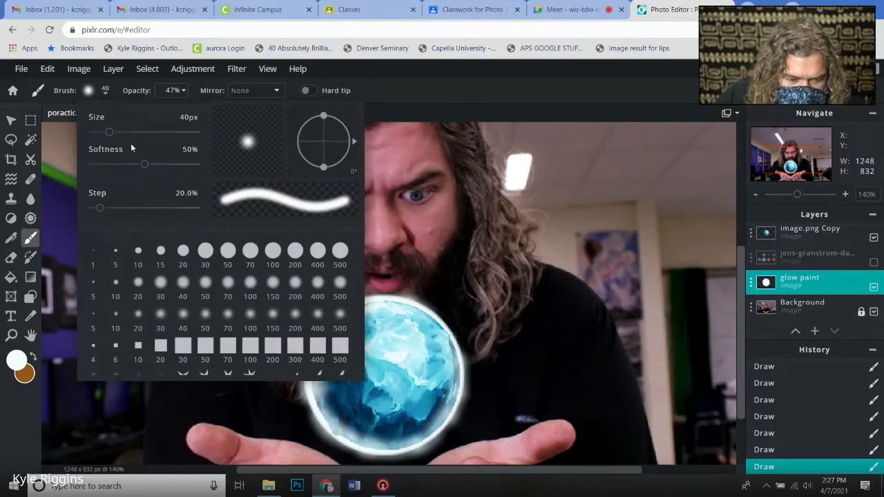
click(295, 289)
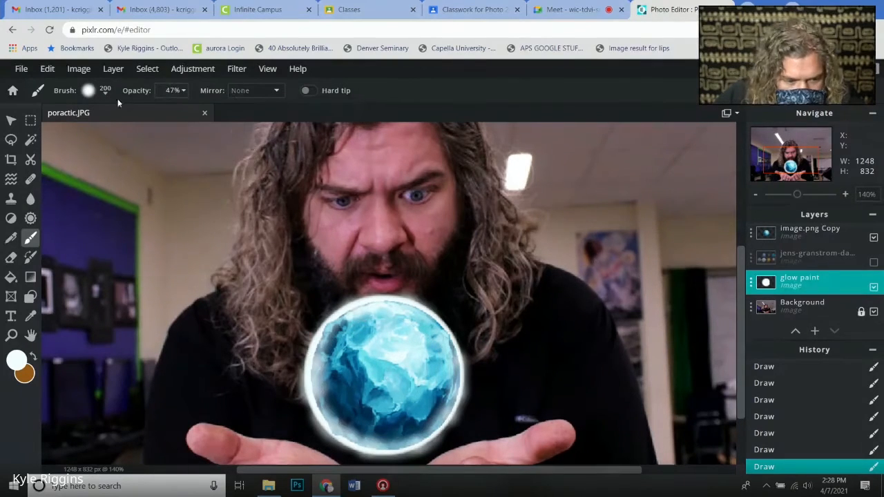
click(106, 94)
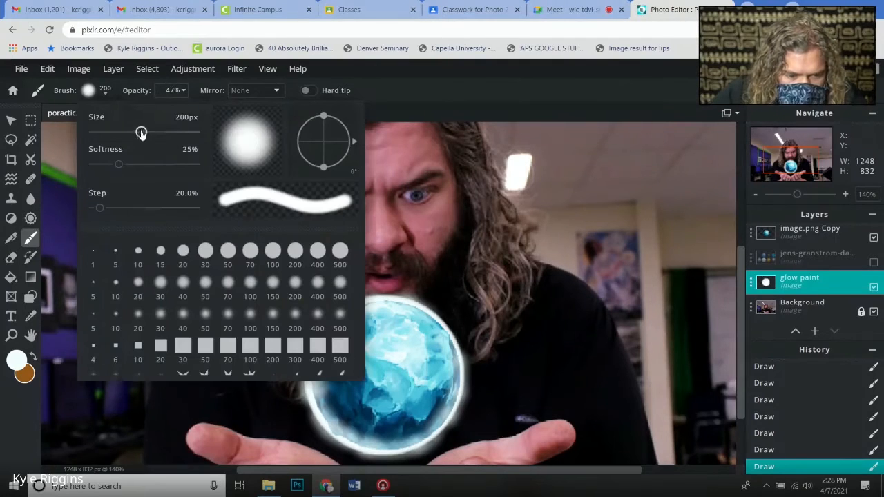
drag(145, 132, 149, 132)
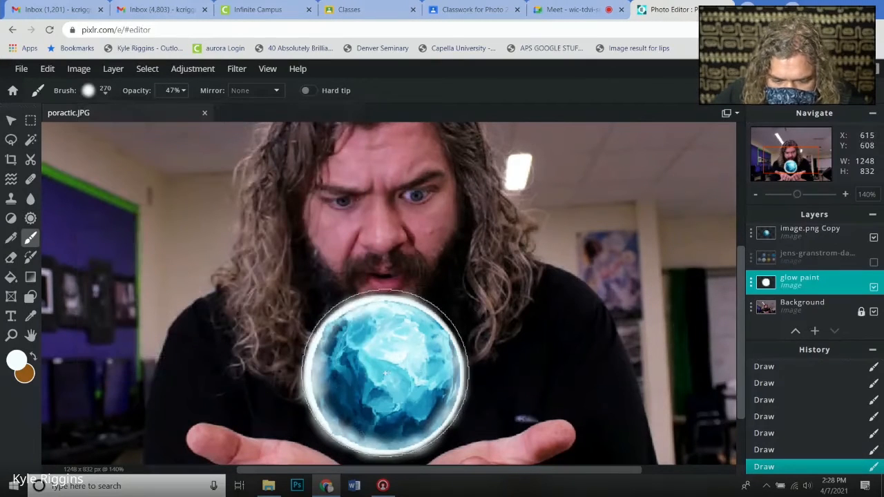
click(384, 376)
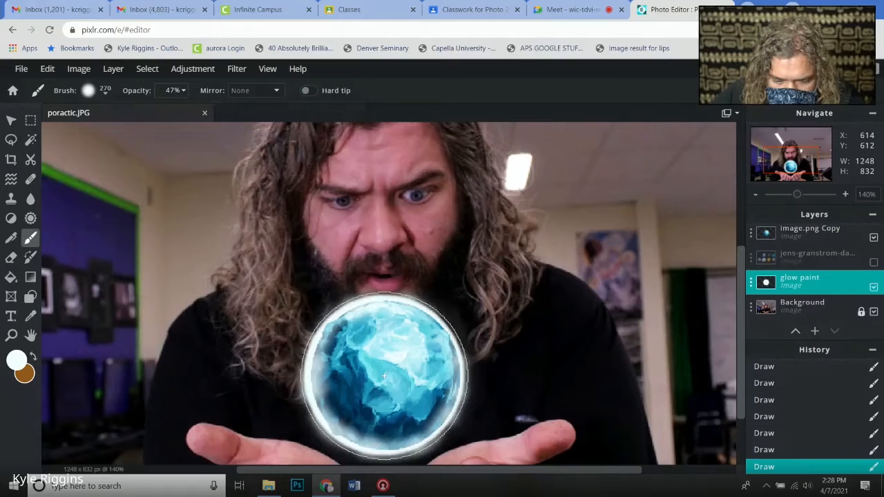
click(384, 376)
click(384, 376)
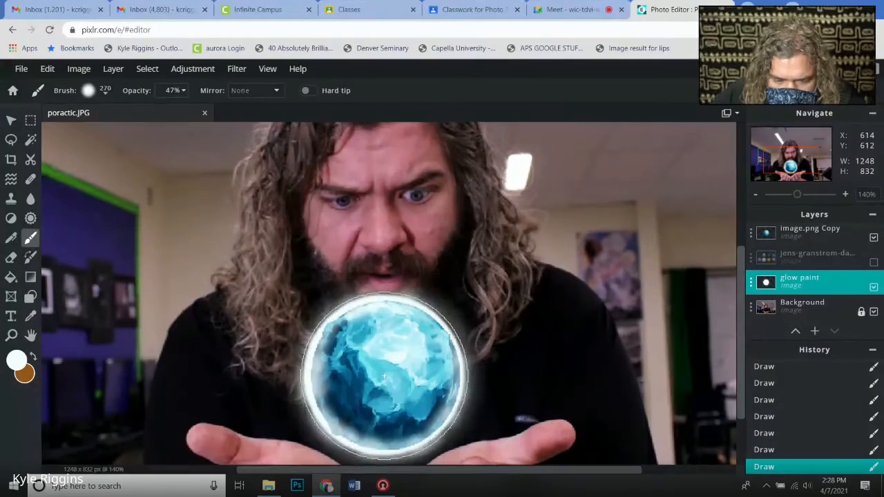
click(384, 377)
click(384, 376)
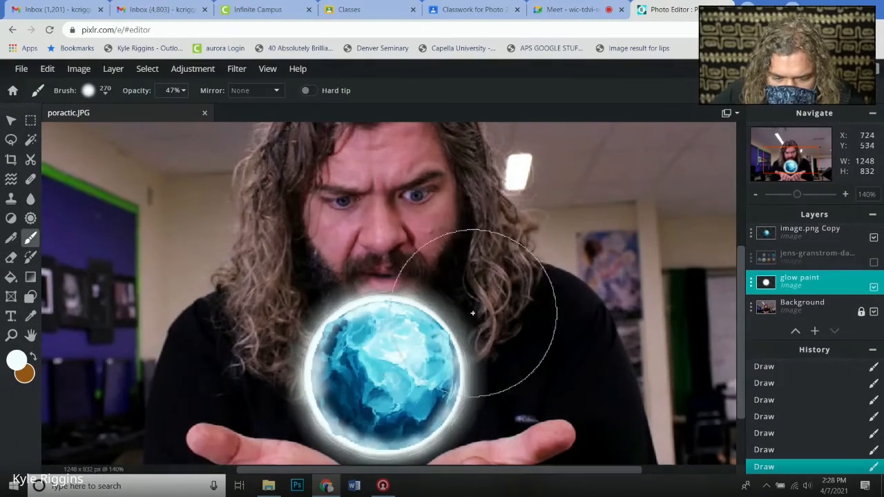
click(591, 233)
click(591, 233)
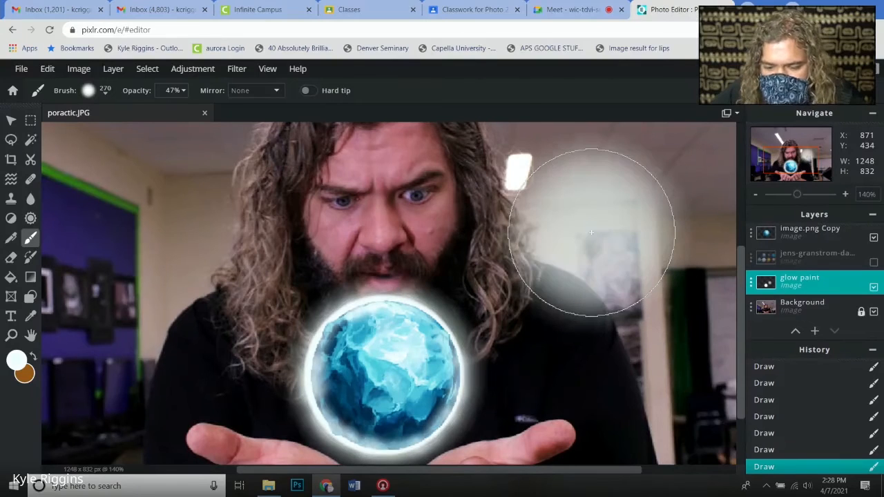
click(591, 232)
click(591, 233)
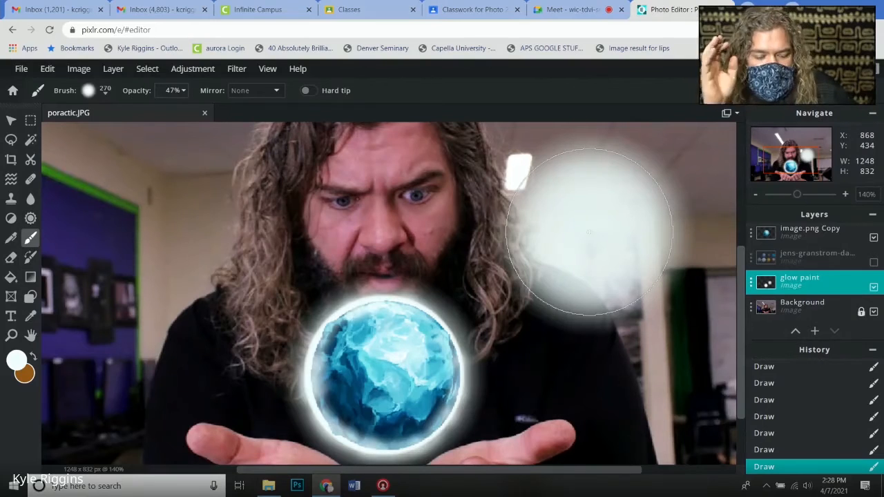
right_click(588, 232)
key(ctrl+z)
key(ctrl+z)
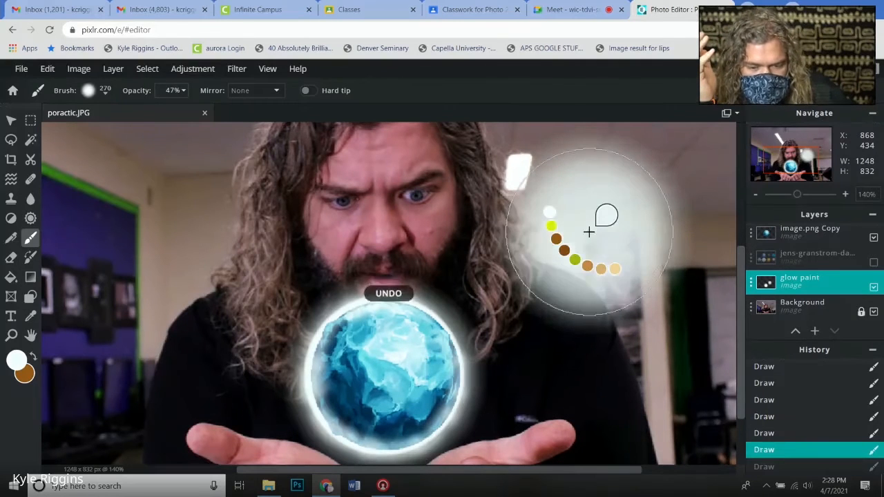
key(ctrl+z)
key(ctrl+z)
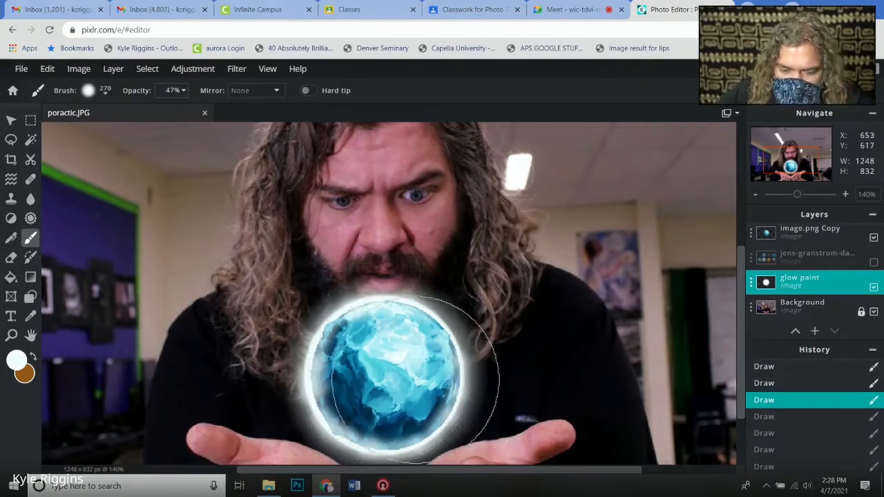
Step: Sample a teal tone from the orb as the main colour and paint it centred behind the orb with the 270 px brush
click(30, 316)
click(359, 355)
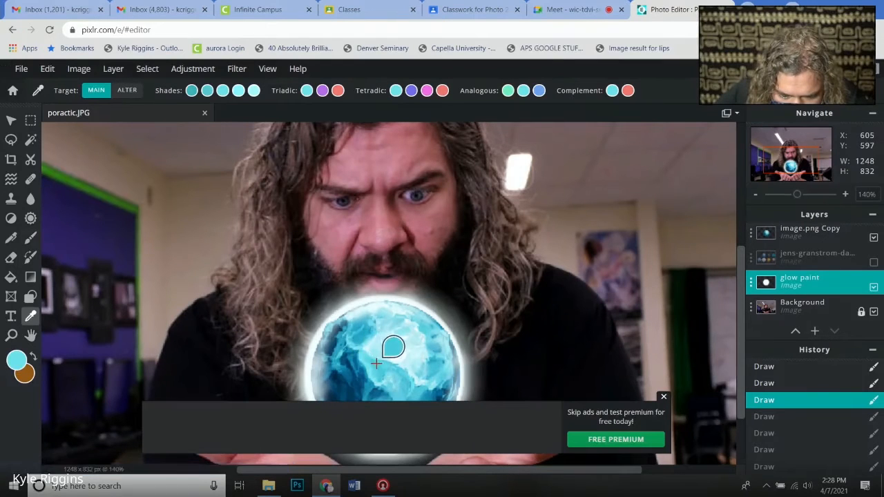
click(377, 365)
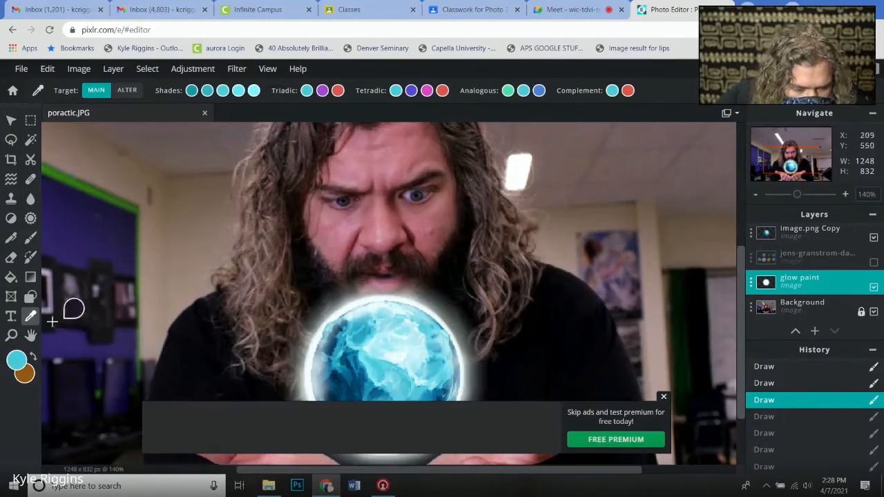
click(30, 238)
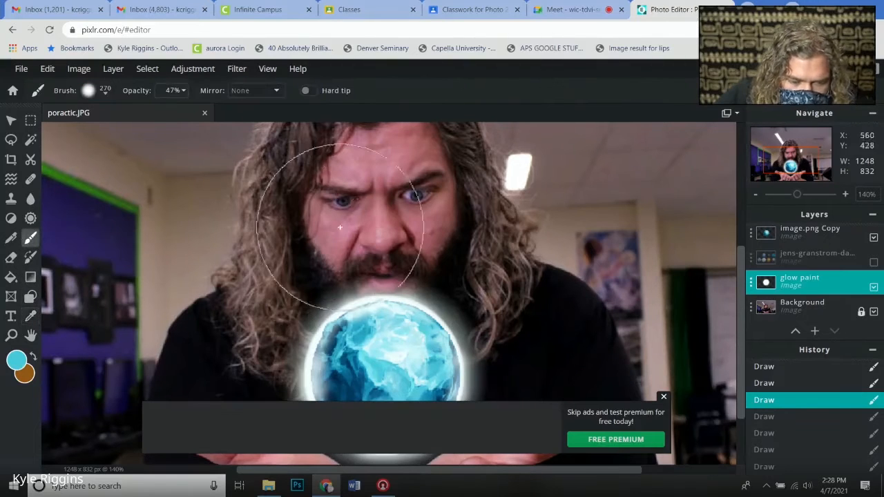
click(664, 398)
key(ctrl+y)
key(ctrl+y)
key(ctrl+y)
key(ctrl+y)
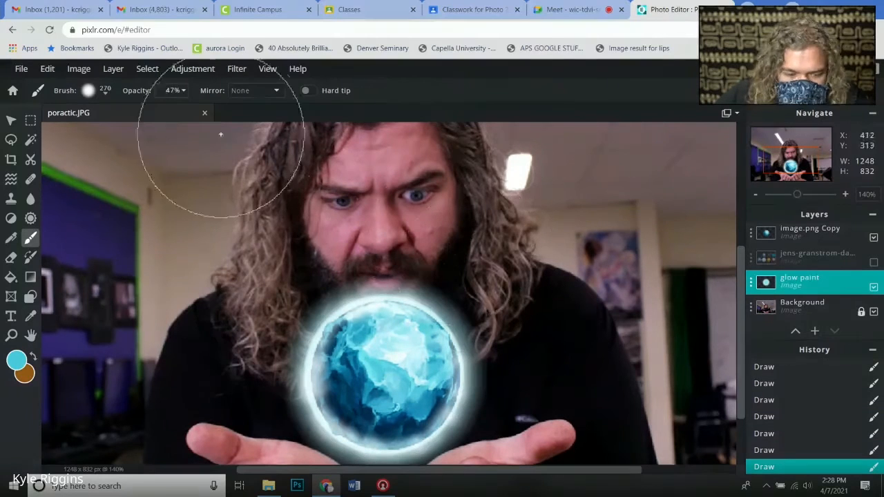
Step: Choose the round brush with 50% softness at 300 px and stamp a teal dab centred behind the orb
click(105, 94)
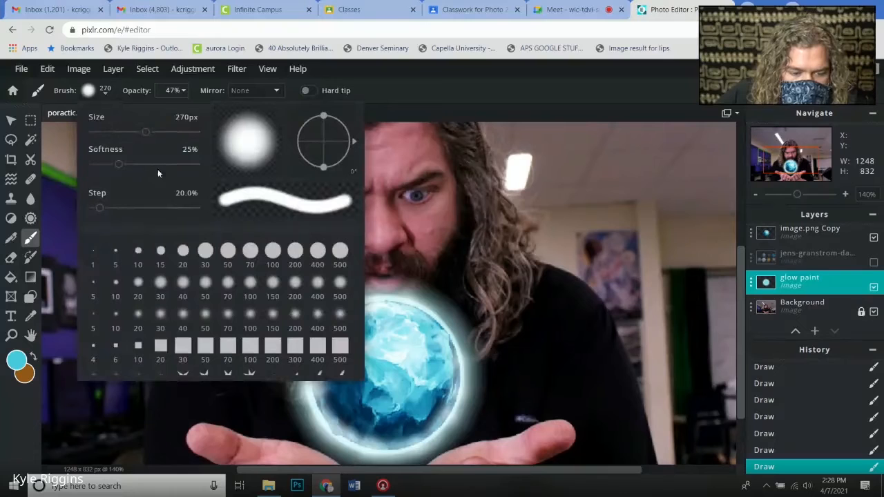
click(296, 316)
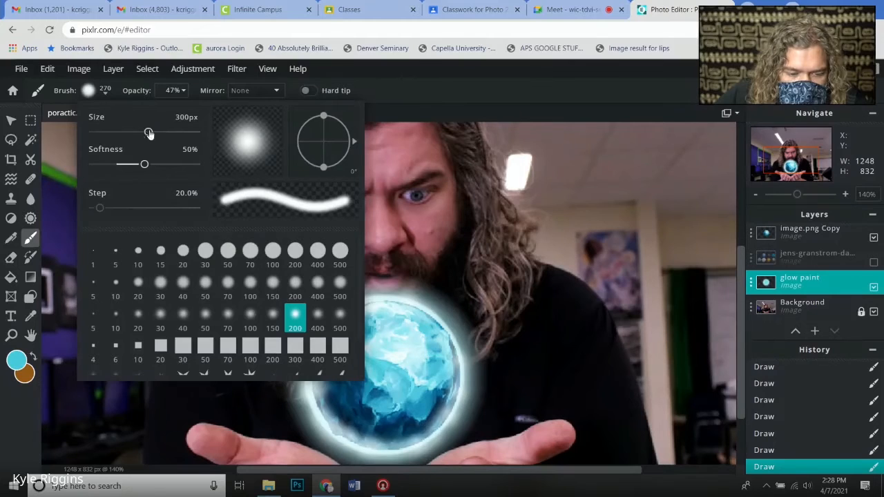
click(544, 368)
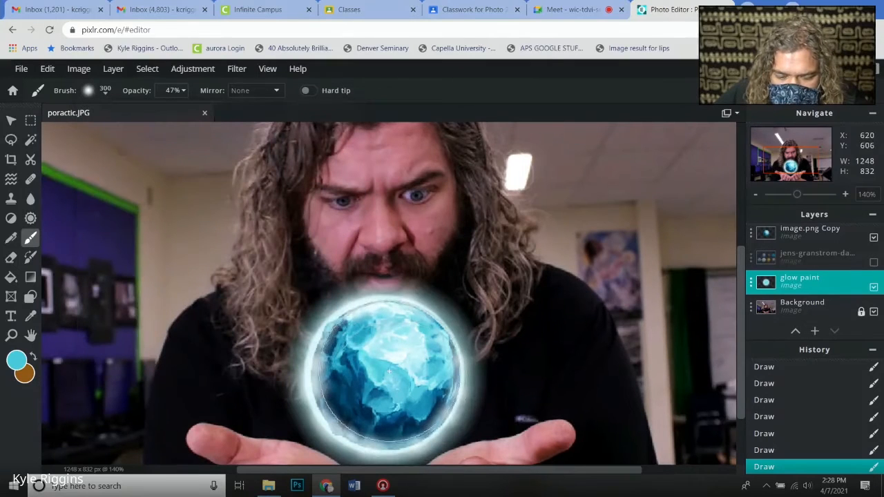
click(386, 373)
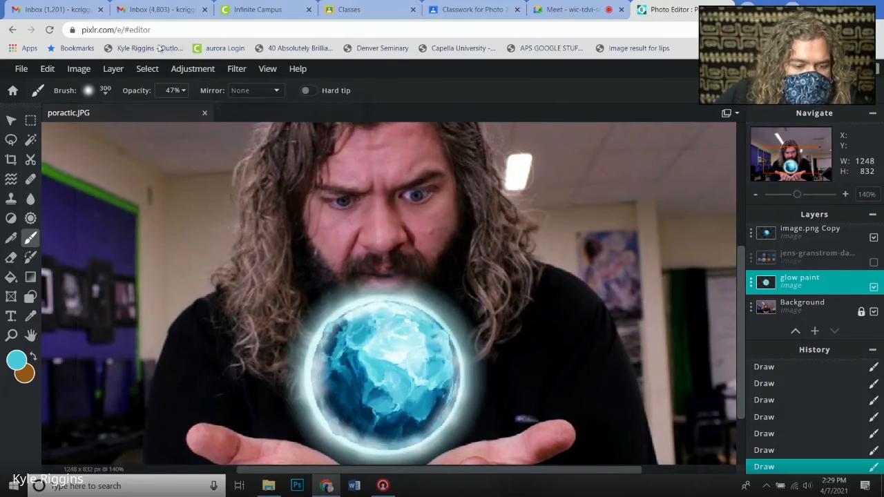
Step: Enlarge the soft brush to 400 px, undo a test dab beside the orb, and stamp a wider teal glow centred behind it
click(106, 92)
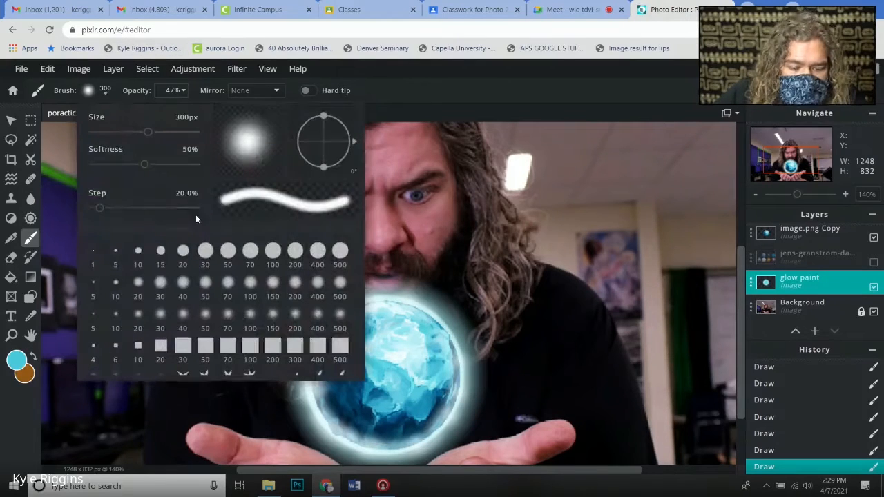
click(317, 315)
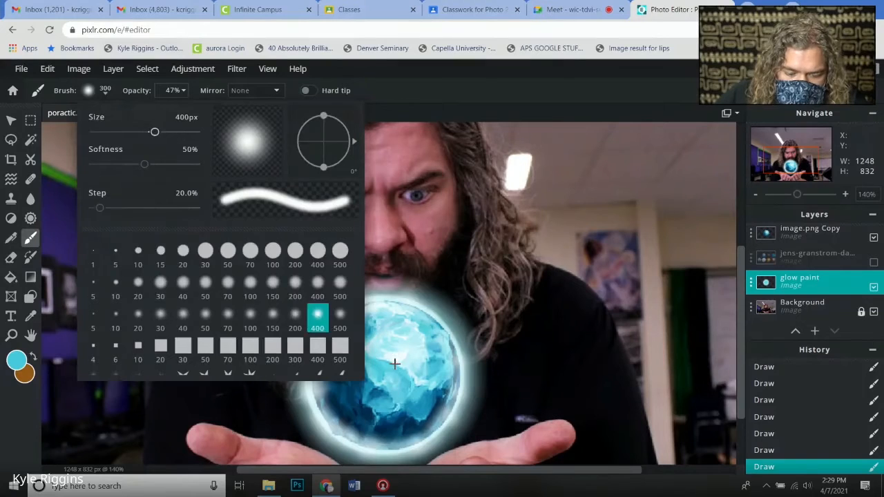
click(583, 298)
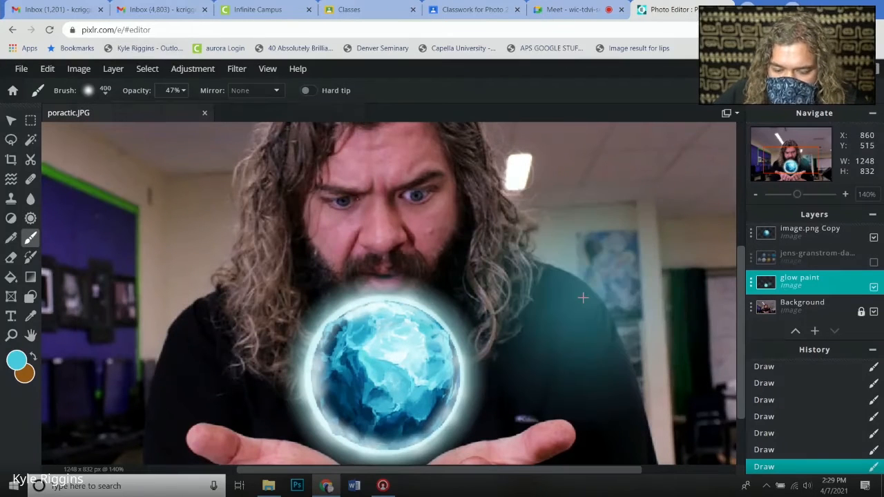
key(ctrl+z)
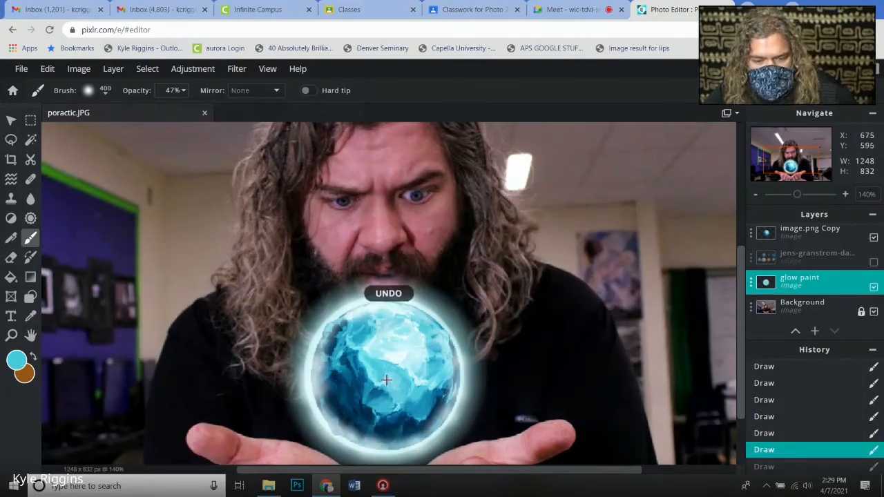
click(385, 373)
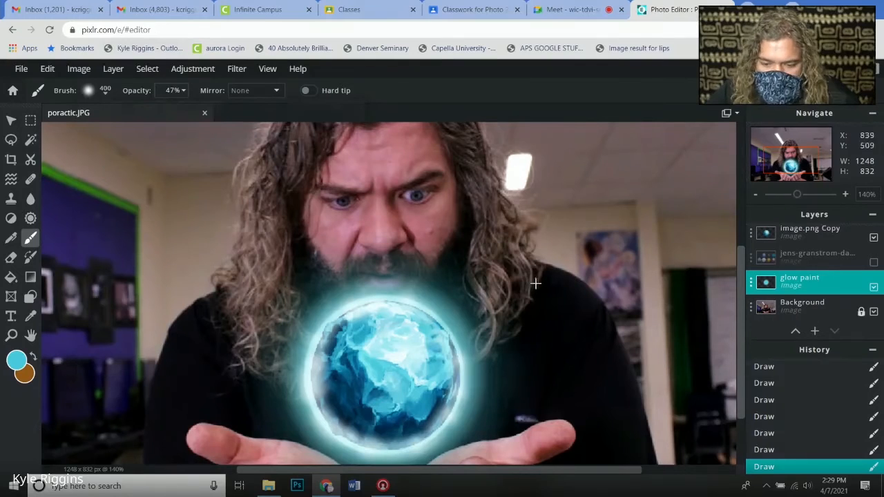
Step: Enlarge the soft brush to 530 px, sample a deeper blue from the orb, and stamp a wider glow centred behind it
click(105, 95)
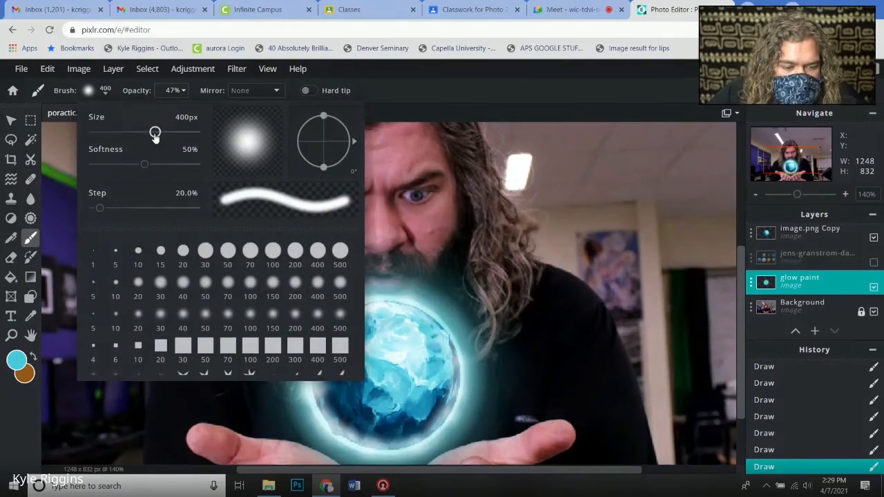
drag(155, 135, 163, 136)
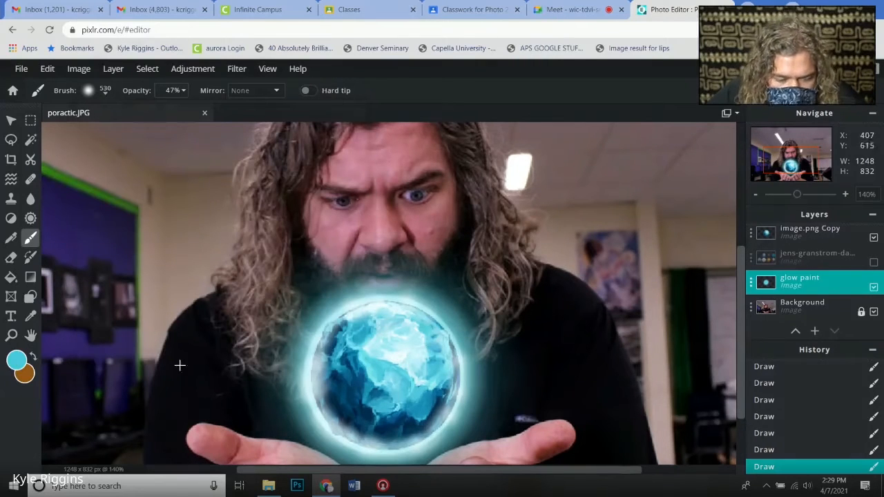
click(30, 316)
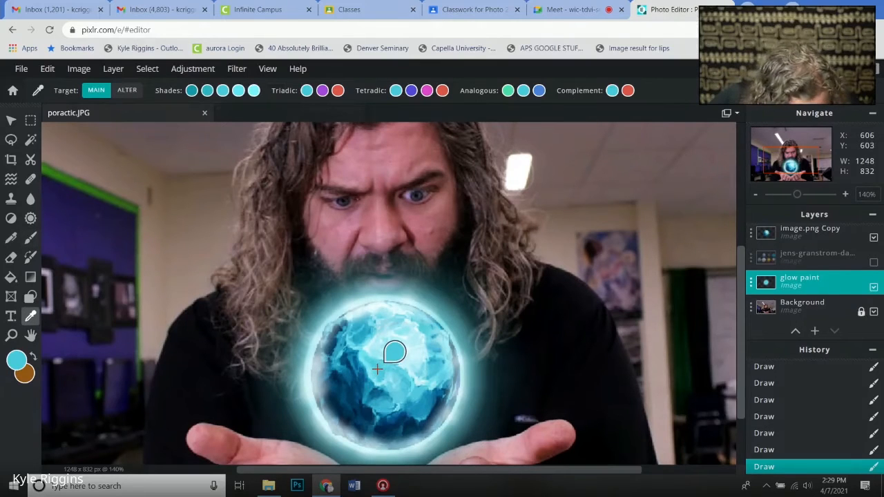
click(379, 384)
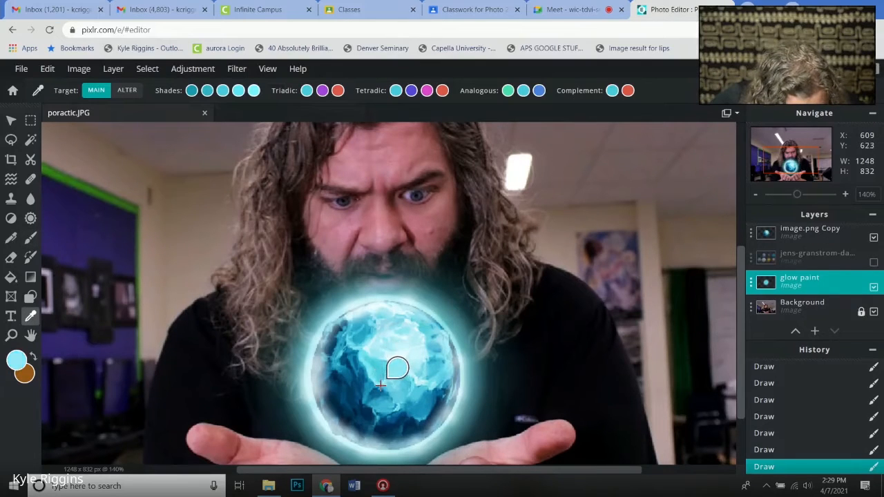
click(378, 392)
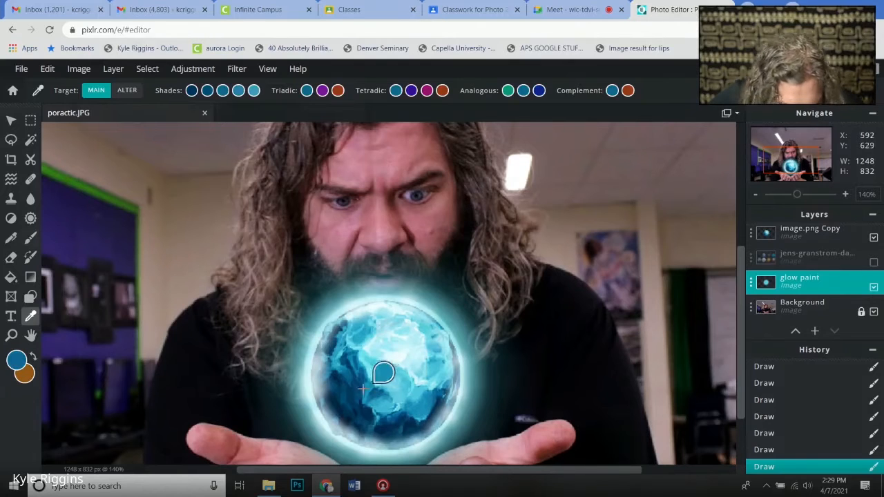
click(30, 237)
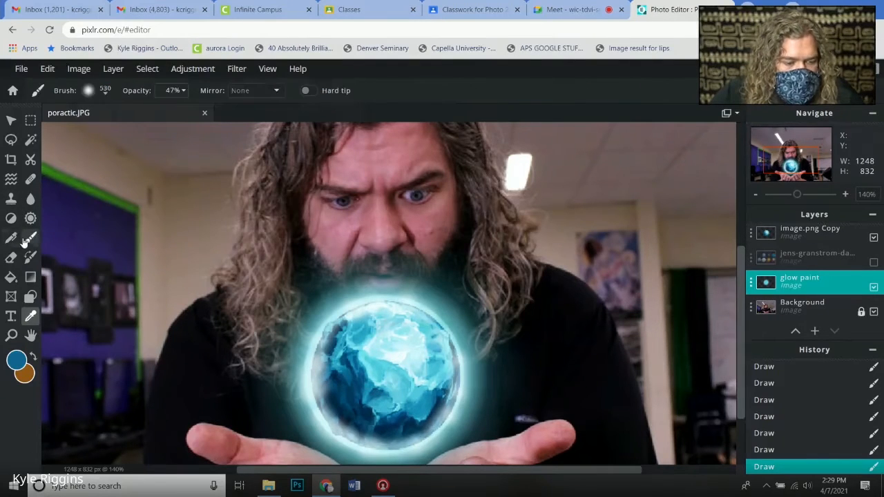
click(385, 373)
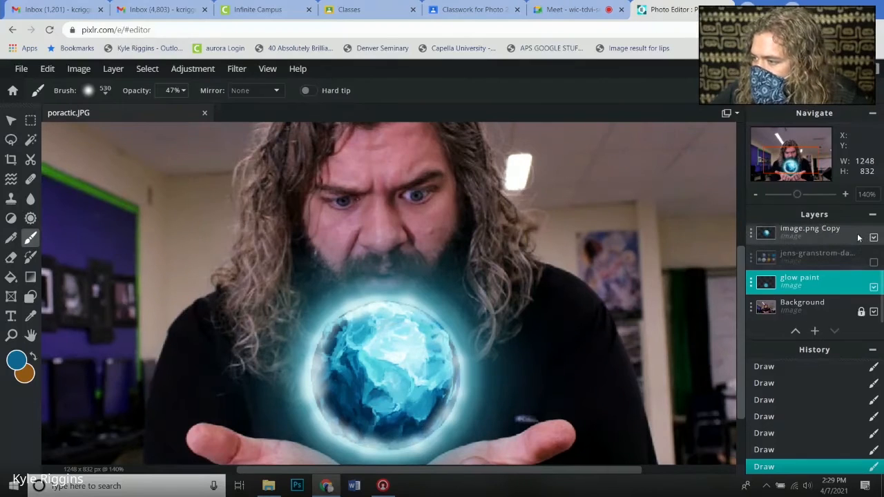
Step: Toggle the visibility of the stacked orb image layers to compare the painted glow with and without them
scroll(877, 279, up, 2)
click(874, 270)
click(873, 295)
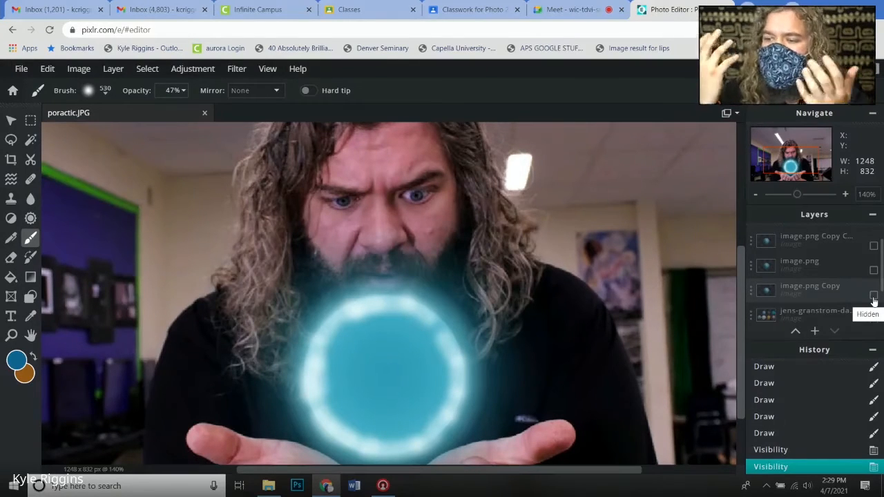
click(874, 295)
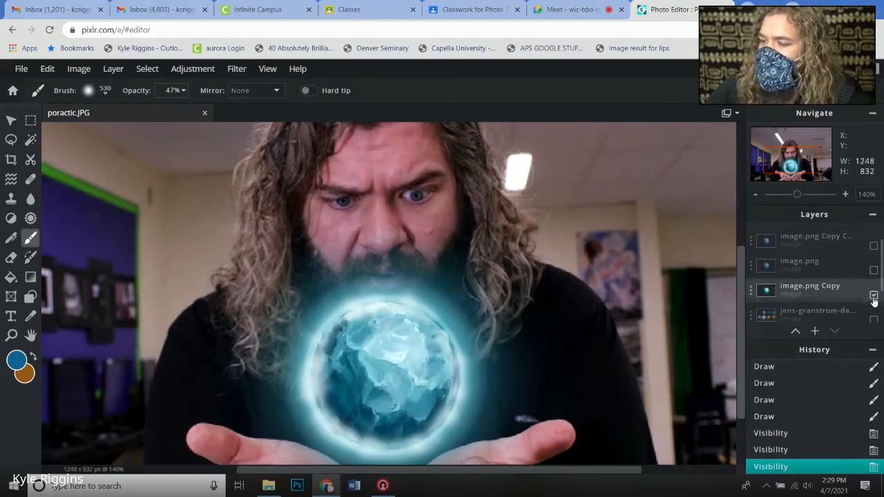
click(873, 270)
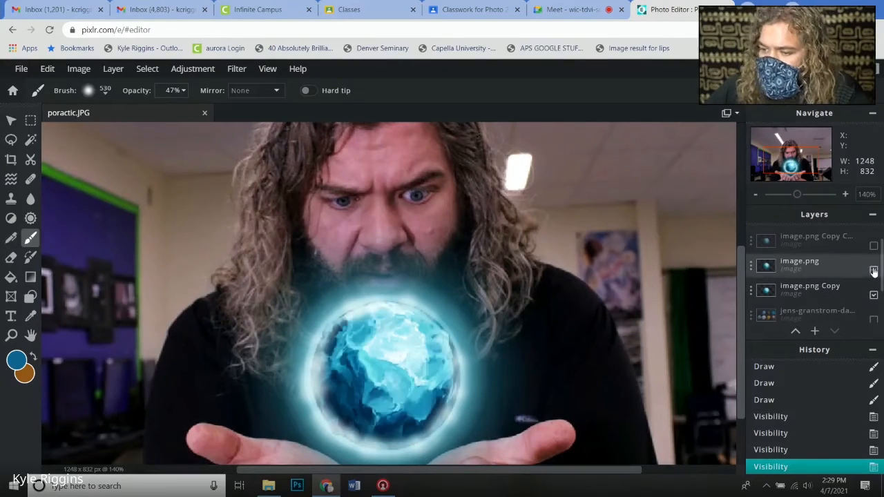
click(874, 246)
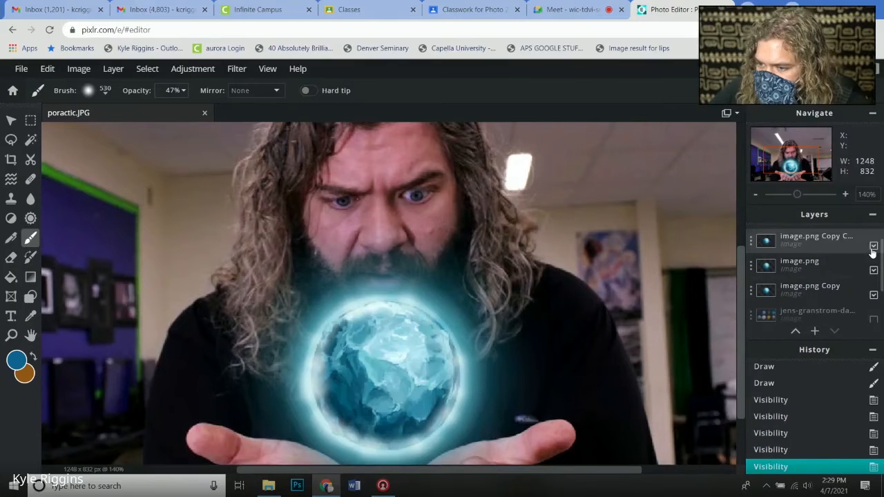
click(873, 247)
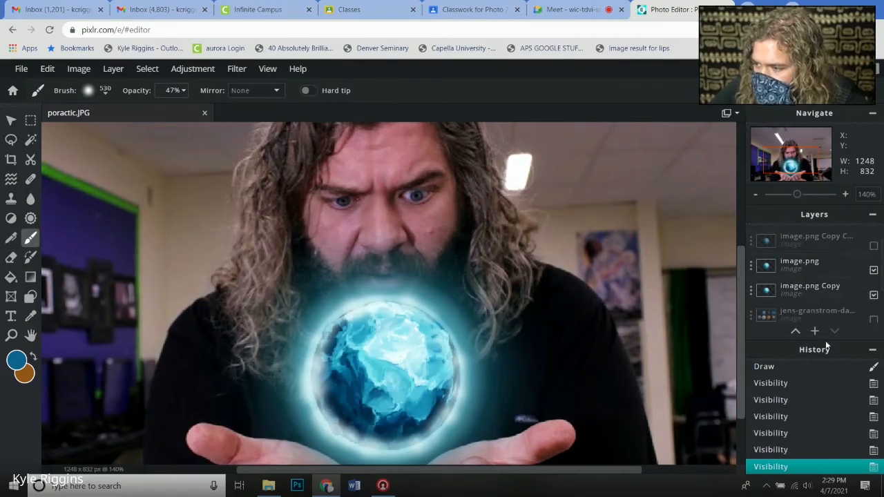
Step: With the glow paint layer active, sample a pale cyan highlight from the orb as the main colour
drag(740, 322, 738, 340)
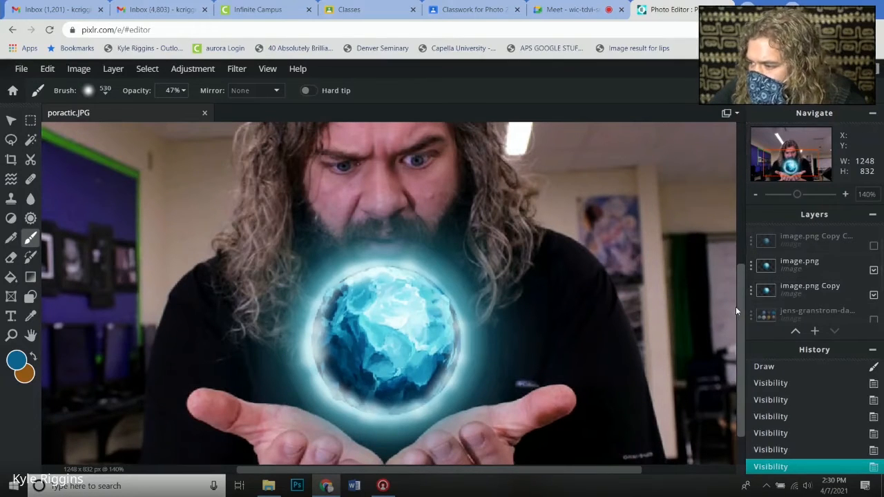
drag(738, 327, 739, 351)
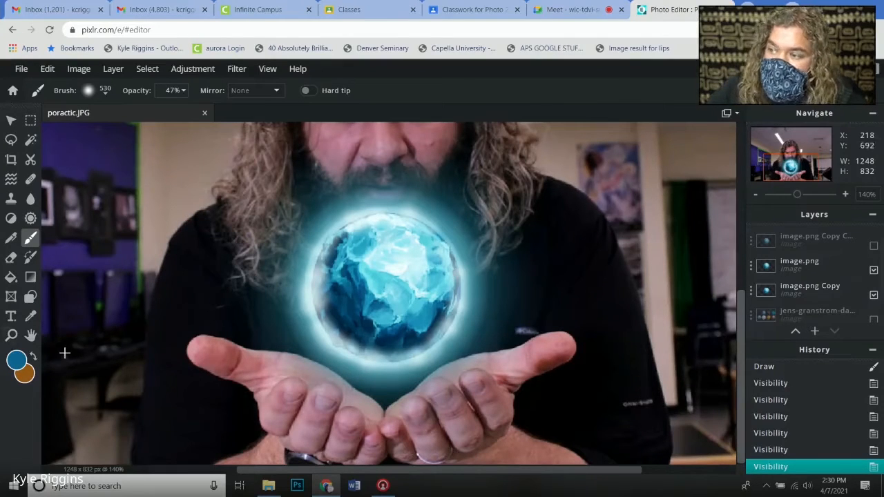
scroll(840, 289, down, 2)
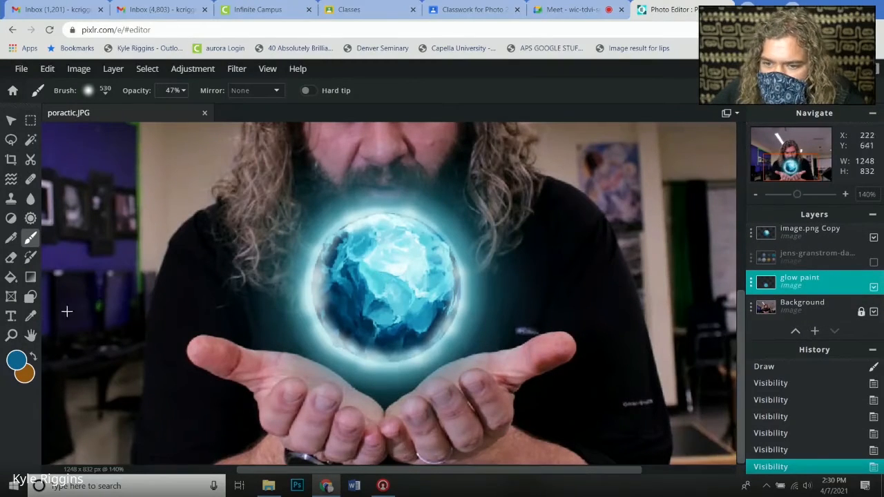
click(30, 315)
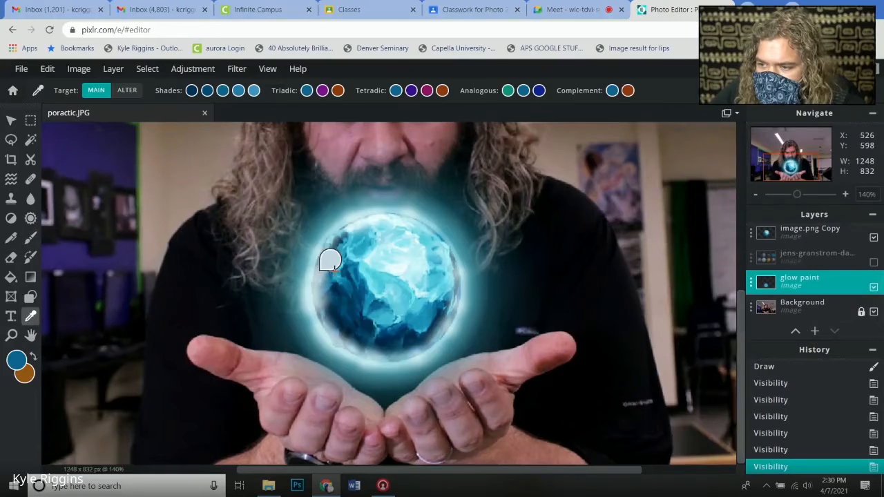
click(386, 273)
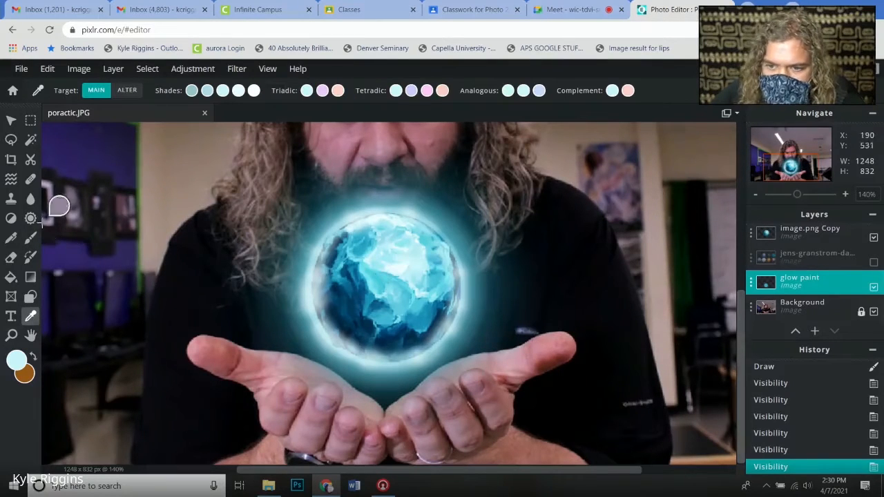
Step: Choose the 70 px round brush with 50% softness and paint pale cyan light along the palms and thumbs of both hands
click(30, 237)
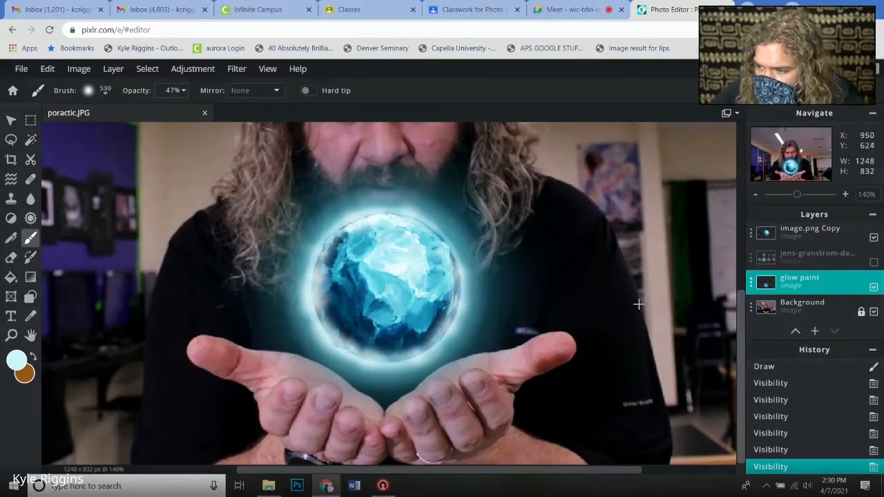
click(105, 95)
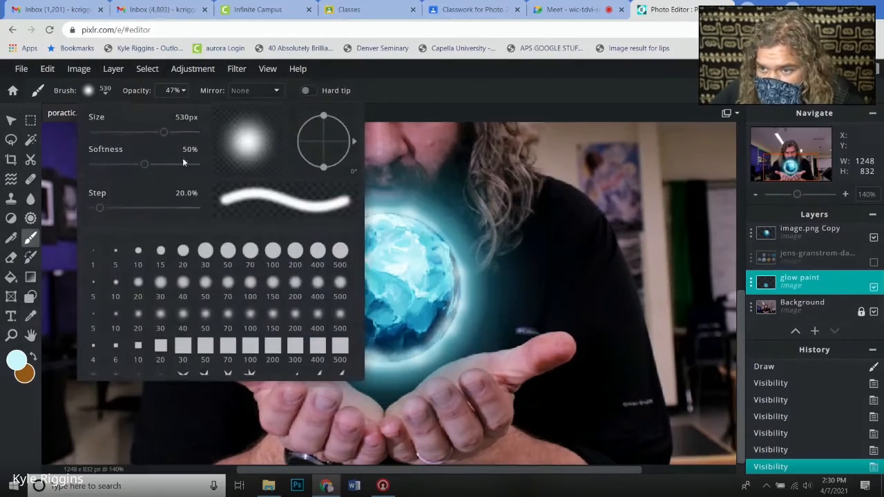
click(231, 315)
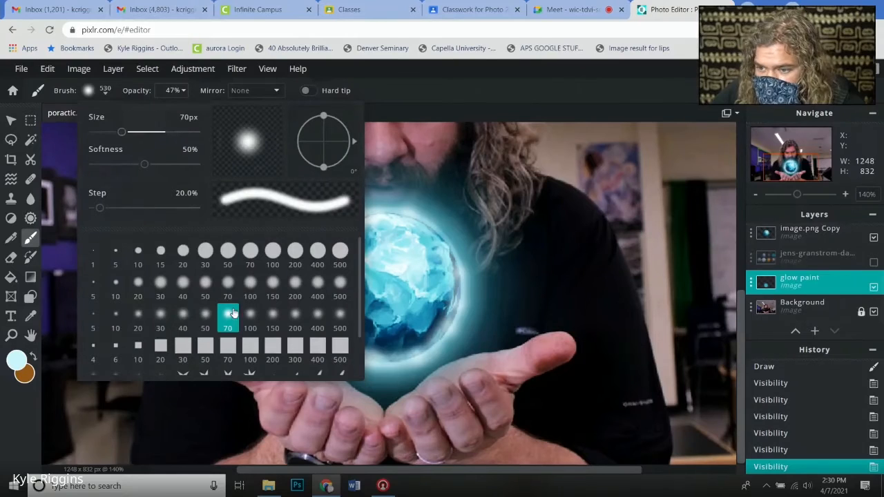
click(409, 366)
drag(455, 373, 438, 387)
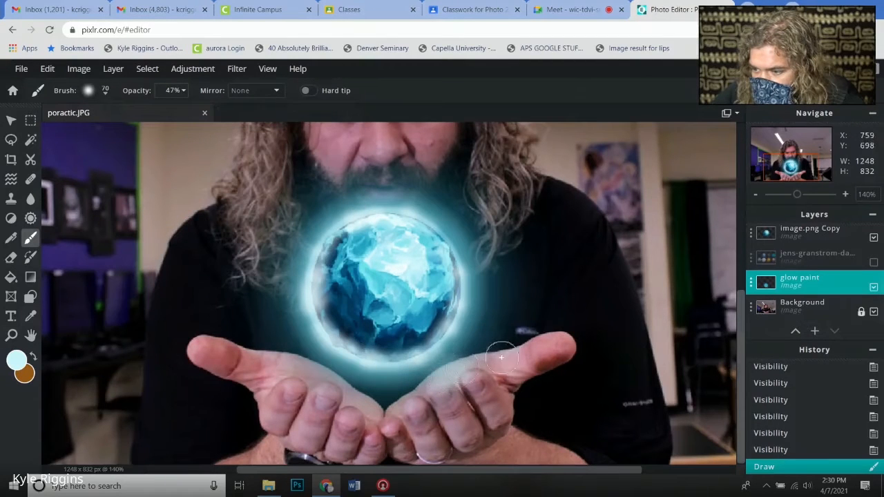
drag(464, 358, 552, 341)
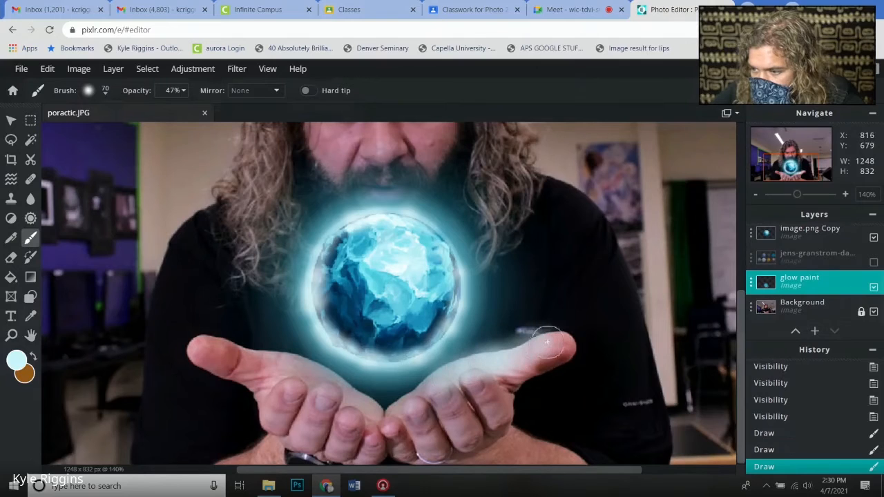
mouse_move(398, 408)
mouse_down()
mouse_move(375, 411)
mouse_move(374, 399)
mouse_move(374, 408)
mouse_move(345, 398)
mouse_move(331, 378)
mouse_move(219, 358)
mouse_move(211, 348)
mouse_move(227, 358)
mouse_move(208, 347)
mouse_up()
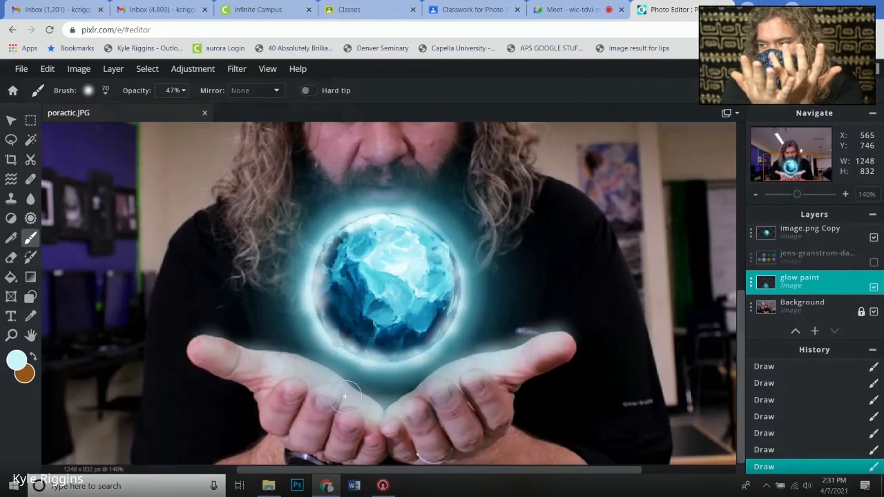
Step: Activate the Background layer, hide the glow paint layer, and set up the magnetic lasso in add-to-selection mode
click(787, 312)
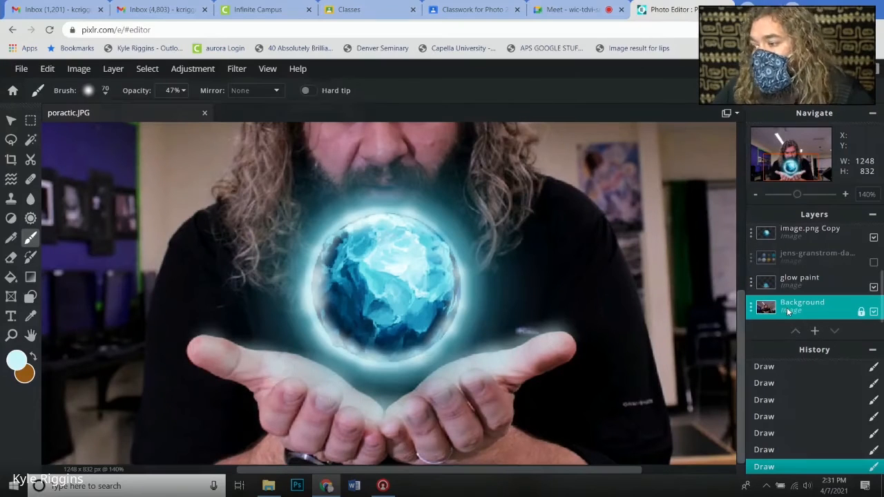
click(873, 287)
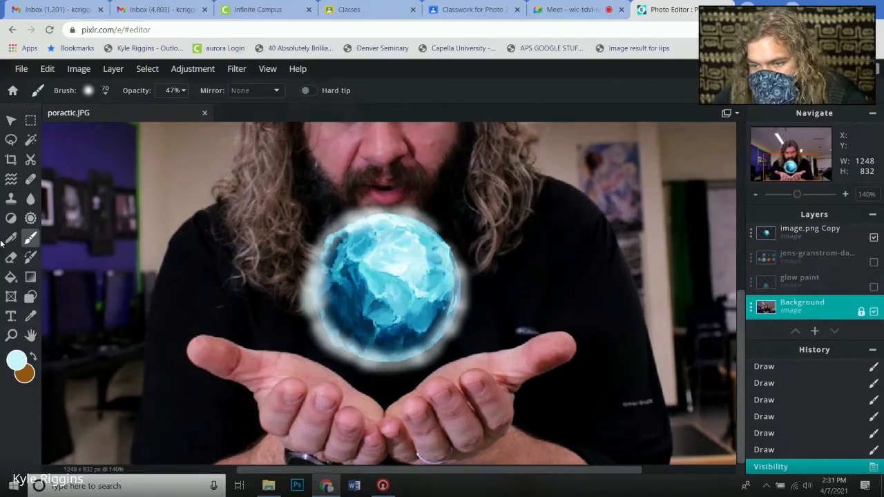
click(11, 140)
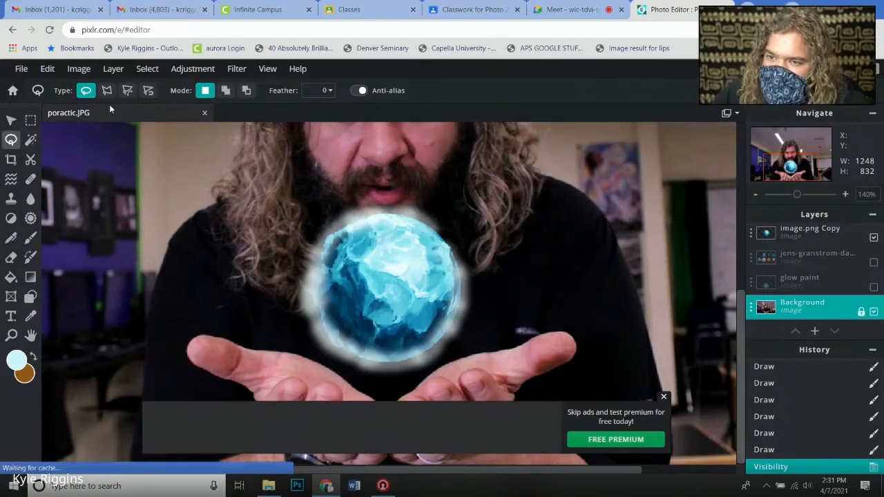
click(148, 91)
click(225, 90)
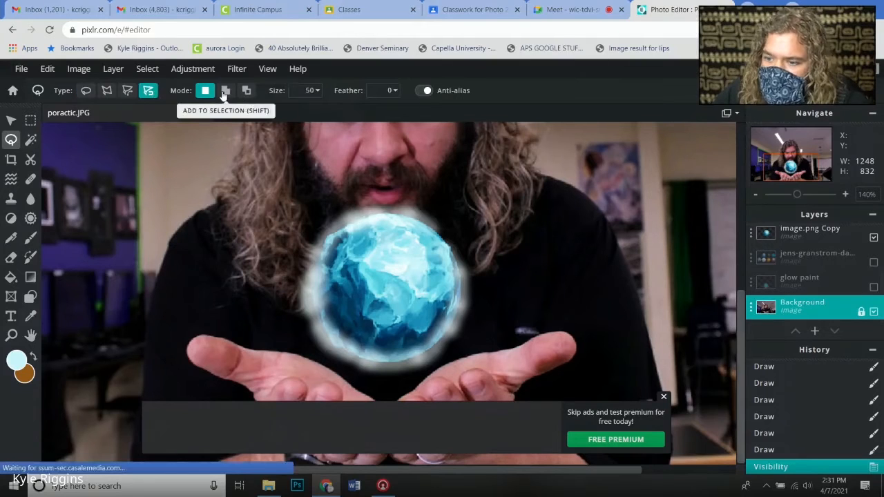
click(664, 399)
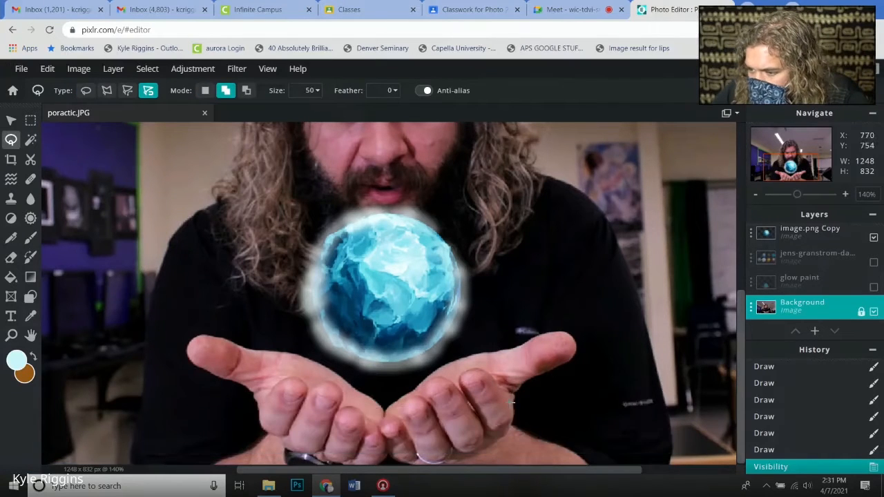
Step: Try to select the fingers of both hands on the Background layer by tracing their outline with the magnetic lasso
scroll(410, 425, up, 3)
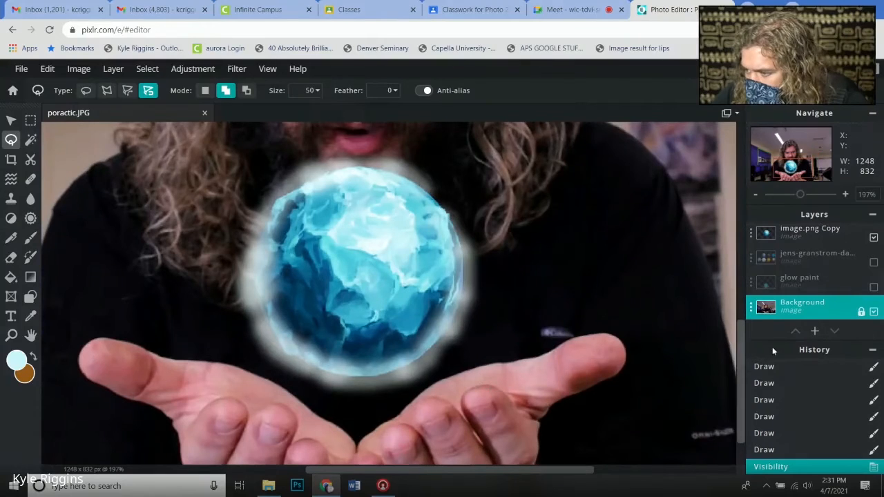
drag(742, 354, 740, 375)
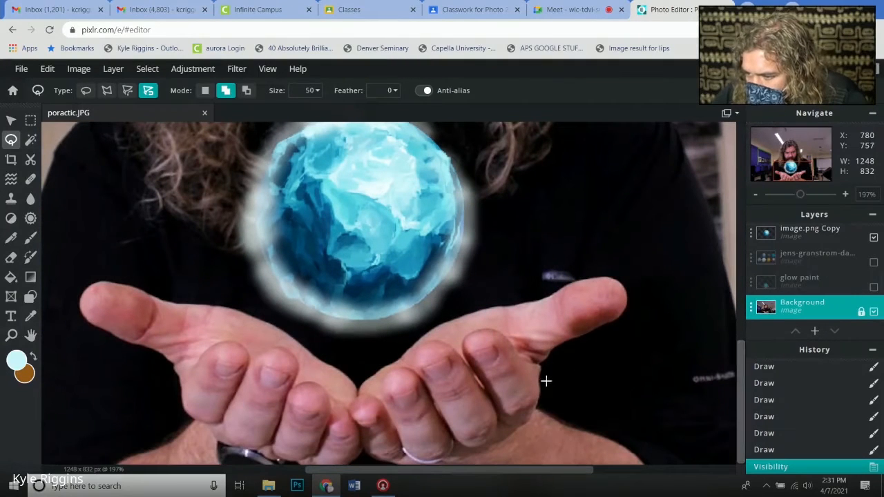
click(540, 378)
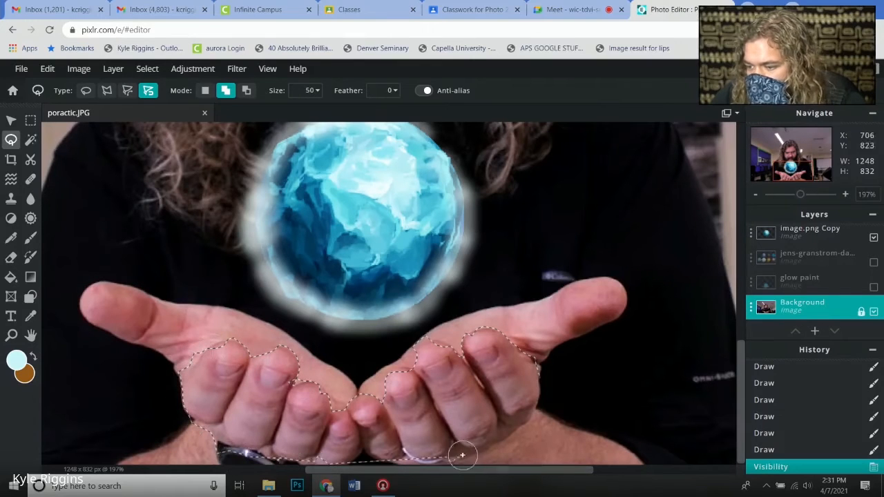
click(541, 373)
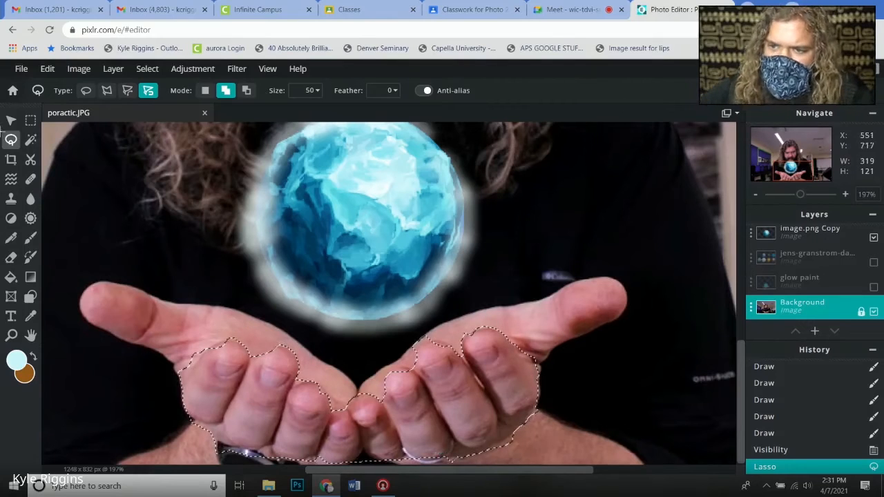
Step: Switch to the free lasso and clear the traced selection around the fingers
scroll(453, 379, up, 1)
scroll(414, 408, up, 2)
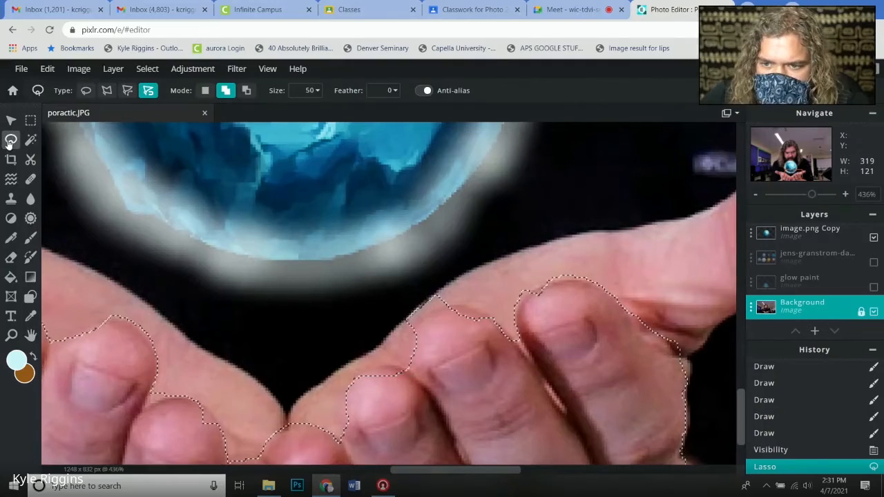
click(84, 94)
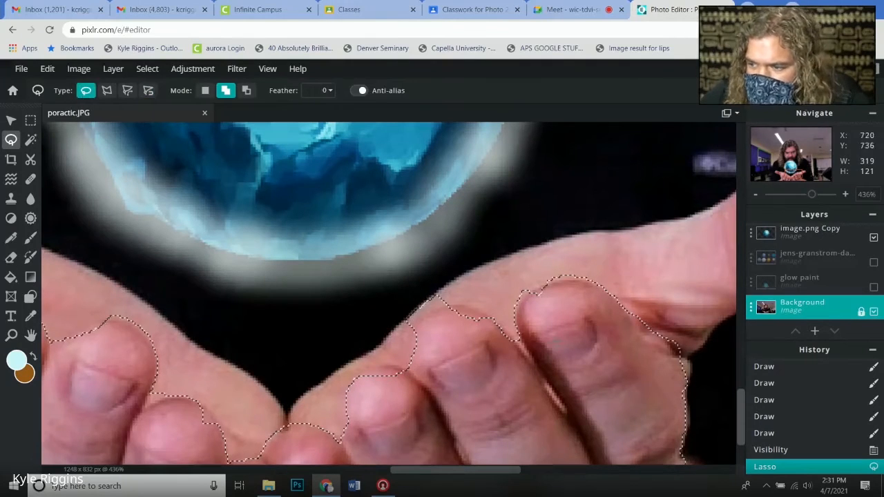
click(480, 310)
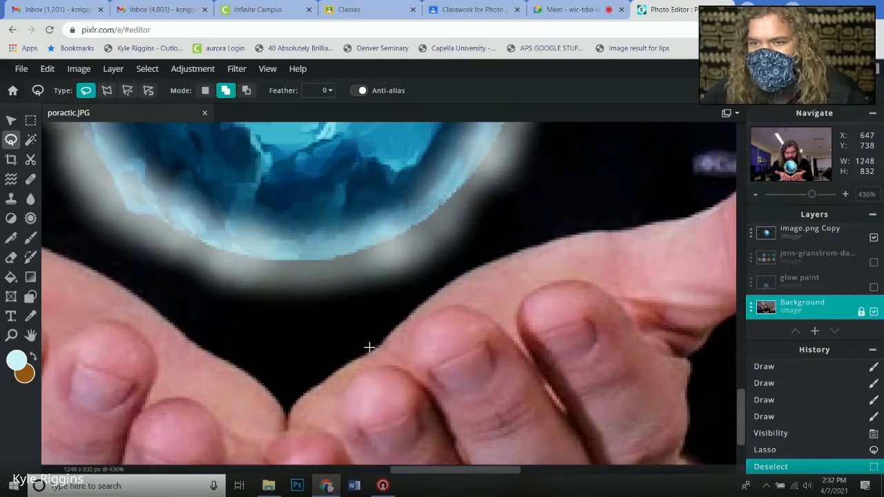
Step: Restore the cleared lasso selection around the fingers of both hands
key(ctrl+z)
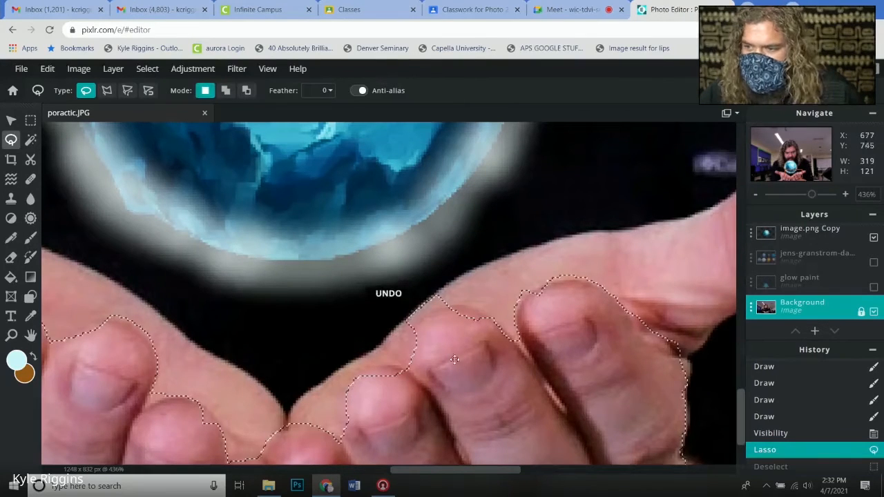
drag(459, 317, 459, 318)
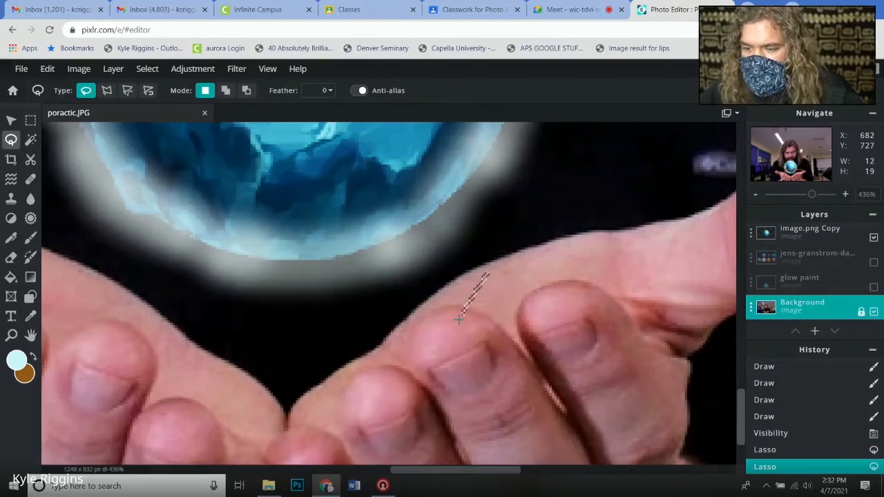
key(ctrl+z)
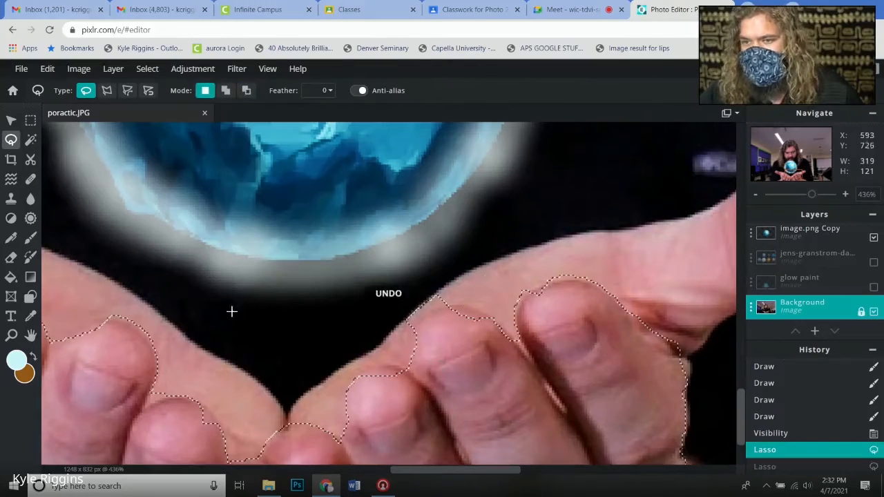
Step: Refine the finger selection with the free lasso, adding missed fingertip edges and subtracting the excess palm area above the fingertip
click(225, 90)
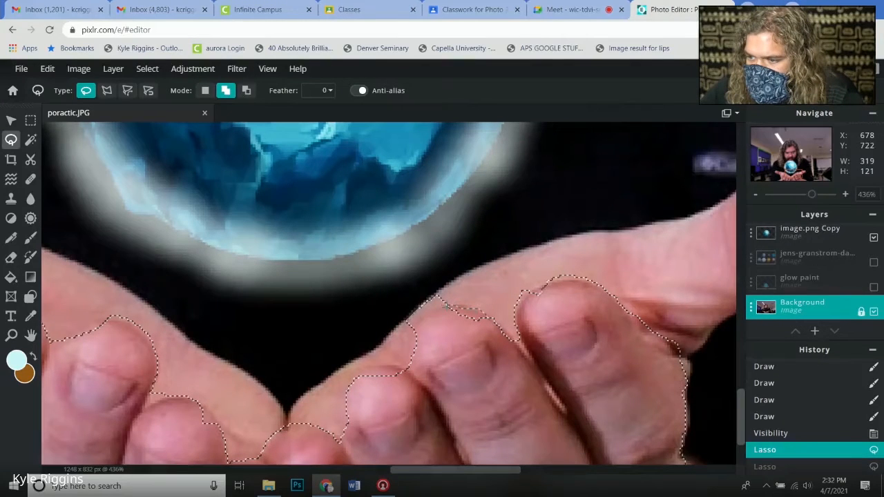
mouse_move(443, 304)
mouse_down()
mouse_move(476, 318)
mouse_move(467, 327)
mouse_up()
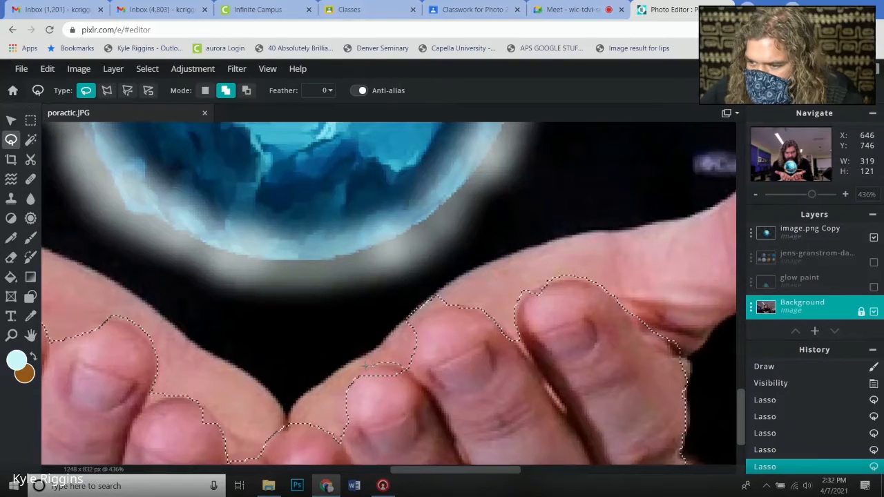
drag(355, 378, 388, 370)
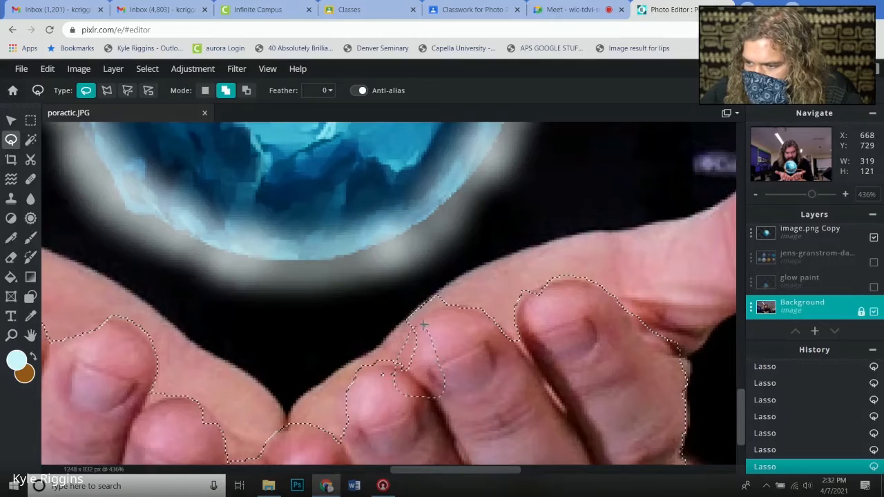
drag(415, 324, 417, 324)
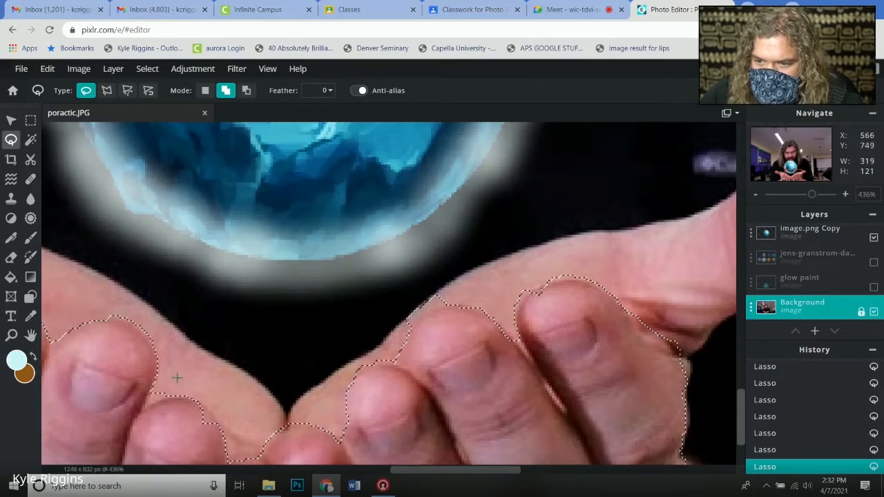
click(246, 90)
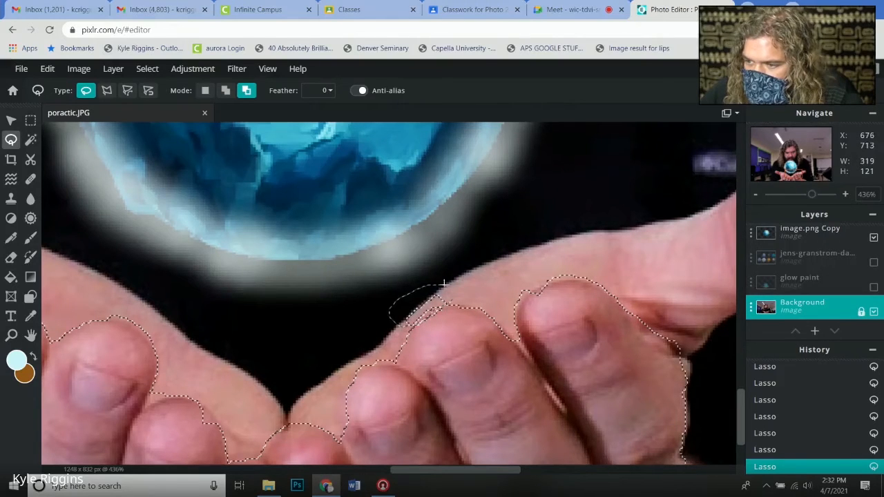
drag(452, 303, 451, 303)
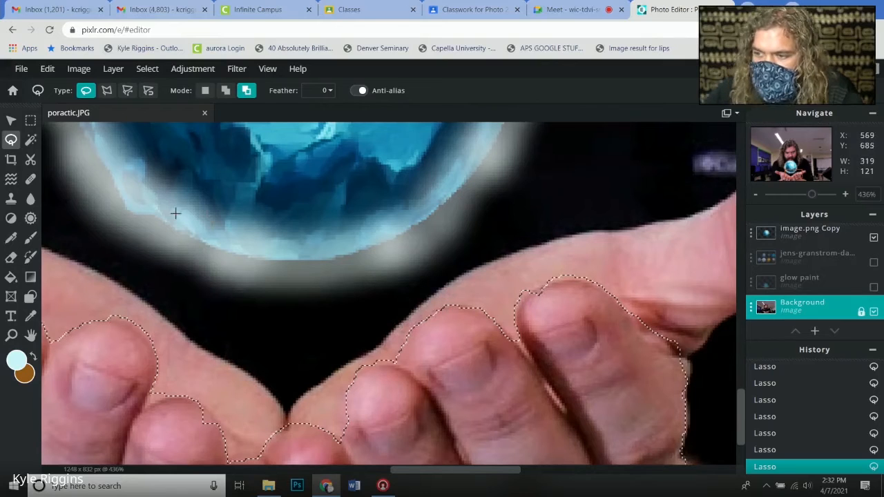
Step: Show the glow paint layer, clear its paint inside the finger selection, and deselect
scroll(270, 361, down, 2)
scroll(238, 355, down, 8)
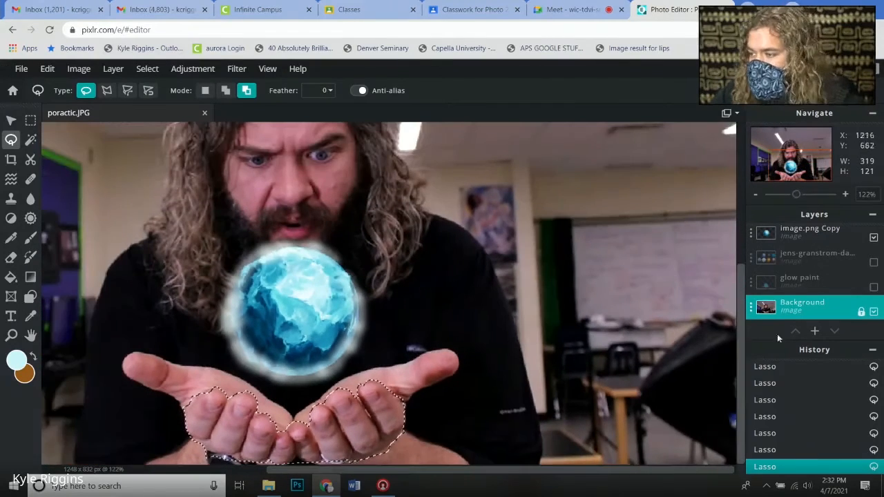
click(873, 287)
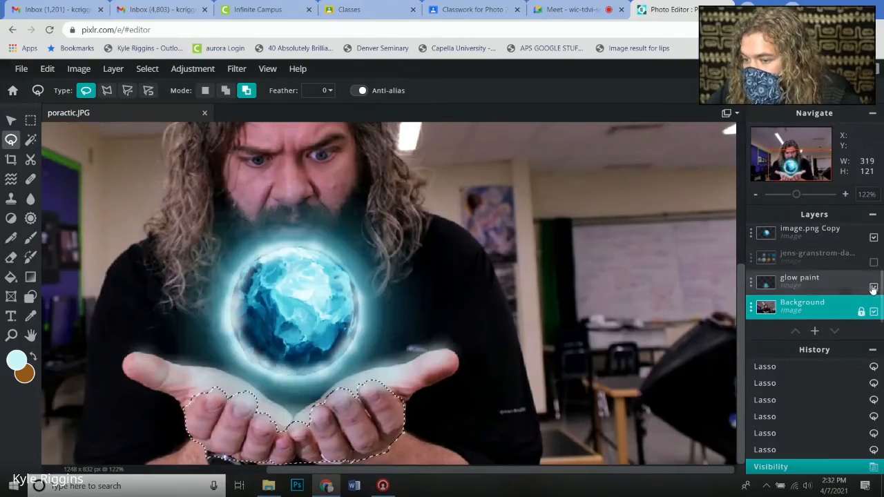
click(801, 289)
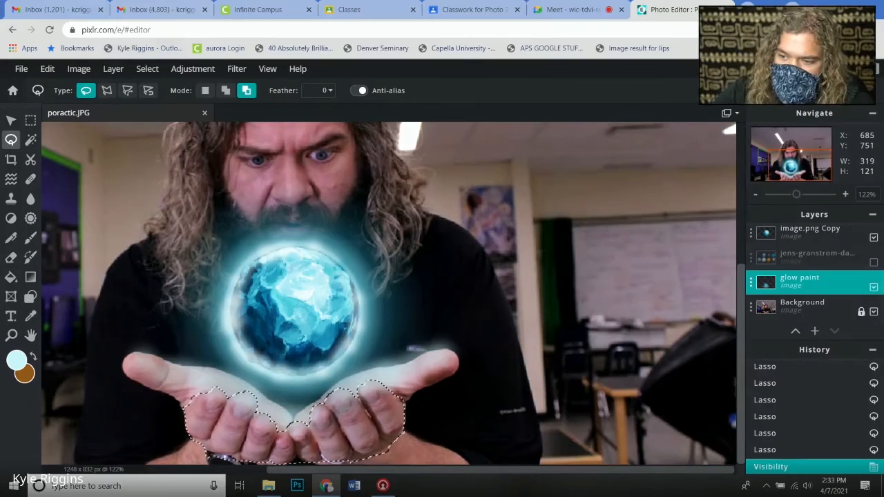
key(Delete)
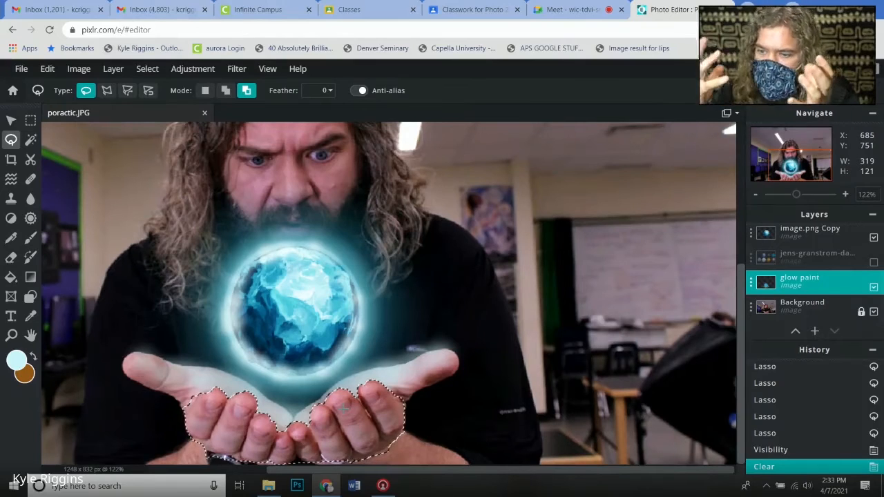
click(147, 68)
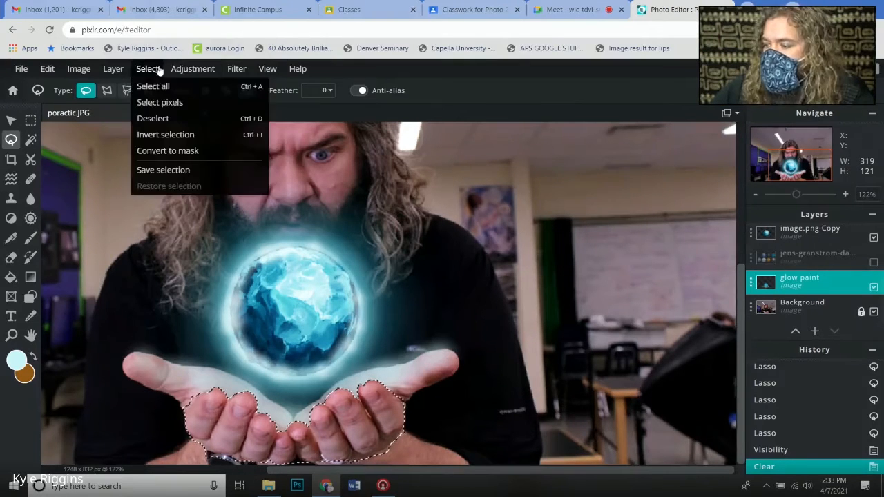
click(150, 119)
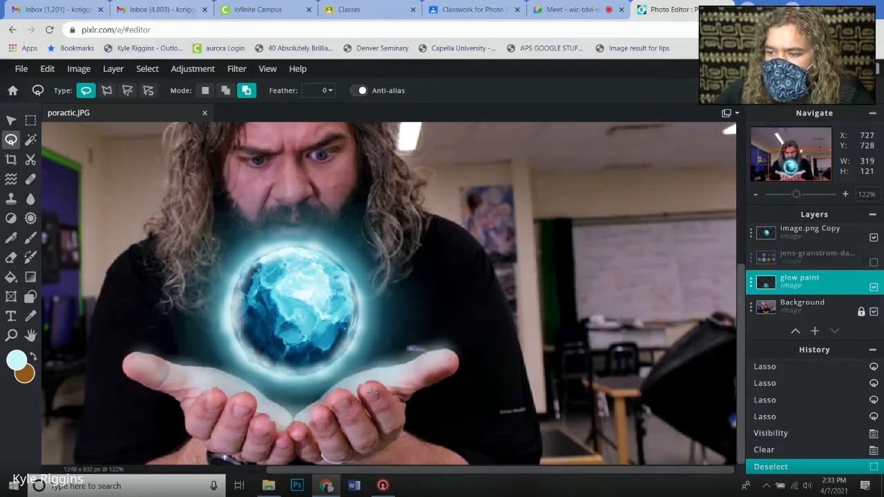
Step: Erase the leftover glow from the fingertips on the glow paint layer with the 40 px eraser at 100% opacity
scroll(359, 385, up, 6)
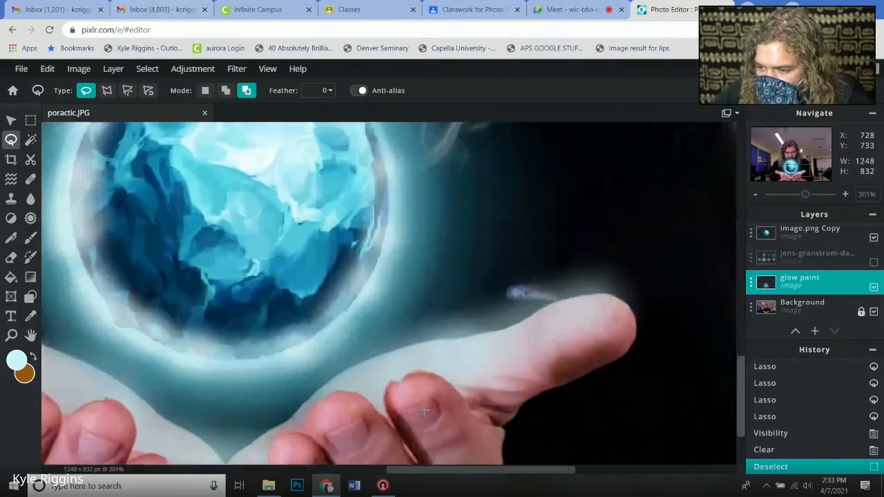
scroll(409, 398, up, 1)
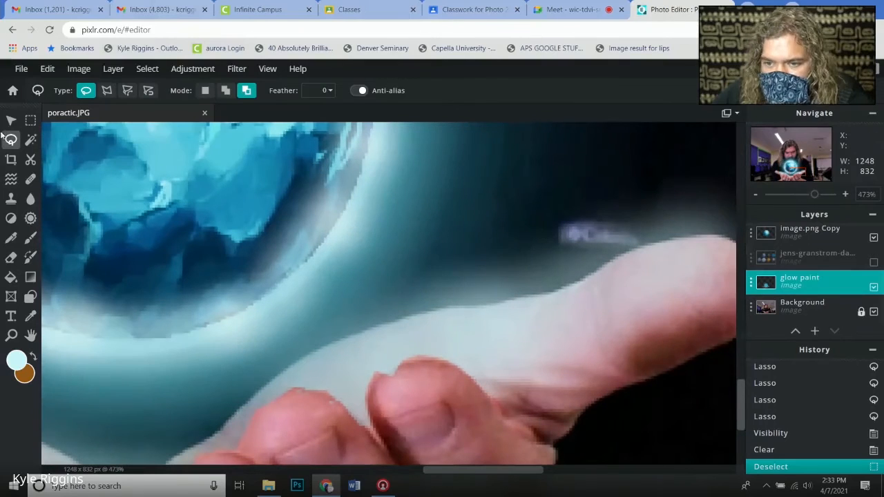
click(11, 259)
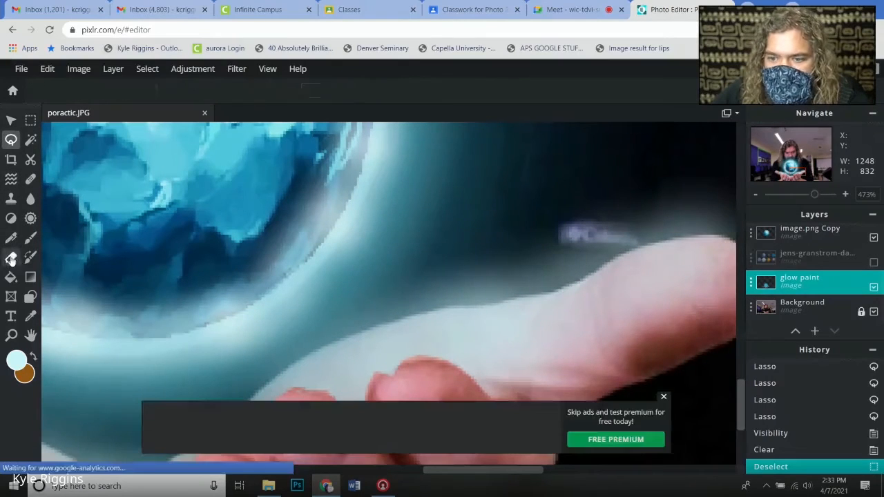
click(661, 396)
click(418, 408)
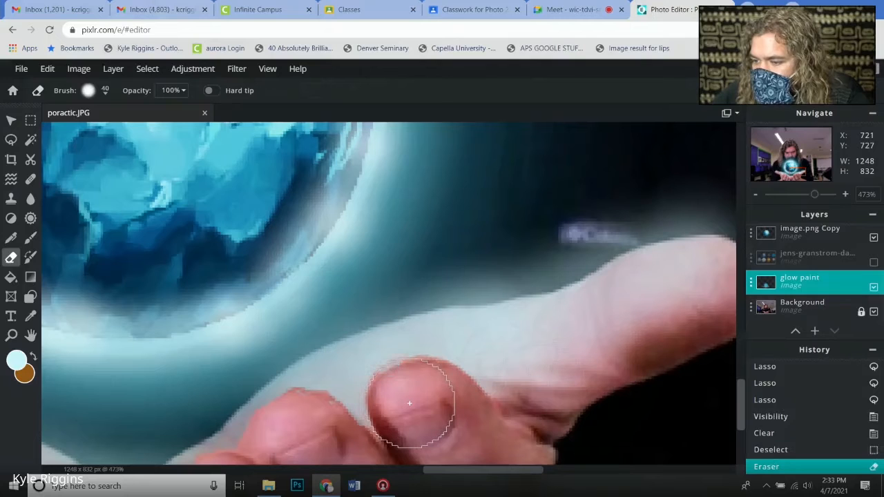
click(414, 406)
click(412, 407)
click(295, 438)
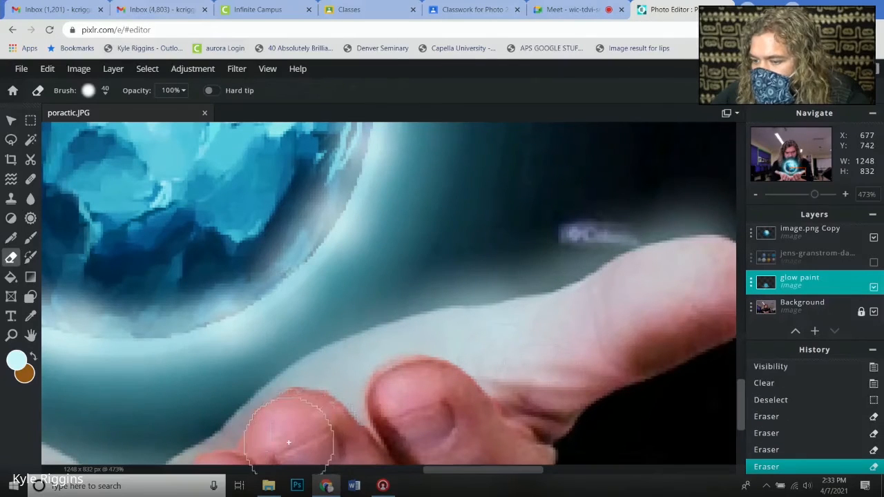
click(290, 445)
scroll(332, 423, down, 10)
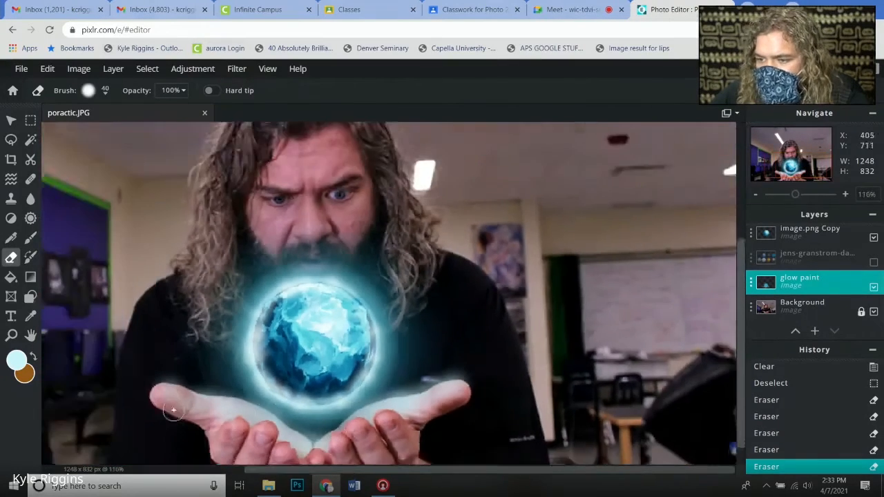
scroll(319, 406, down, 1)
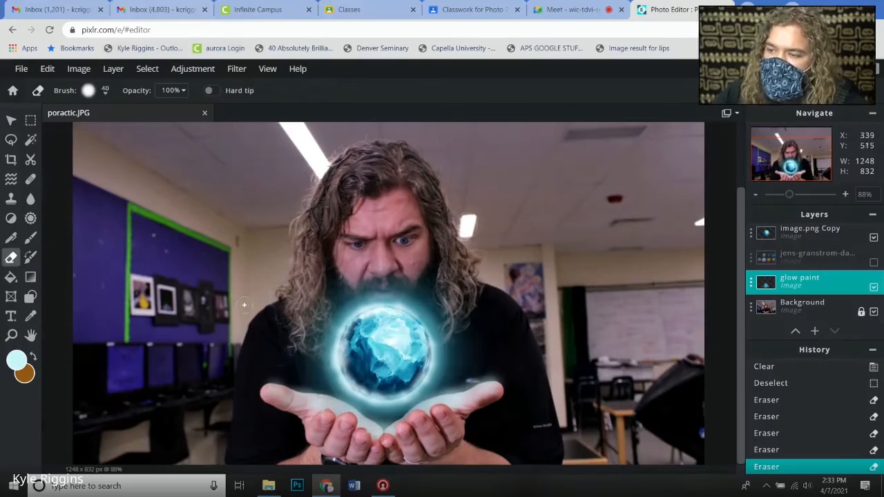
Step: Switch to the Brush tool and activate the top layer paint layer for painting light on the face
click(30, 238)
scroll(807, 238, up, 2)
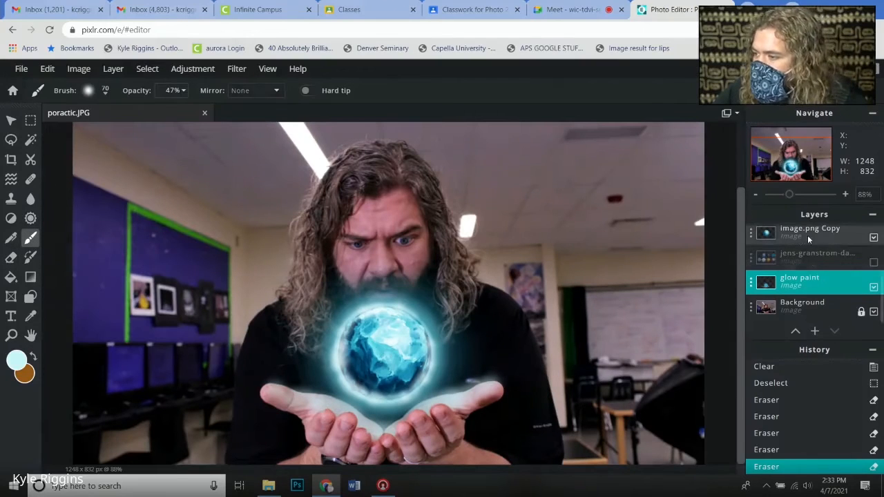
click(804, 247)
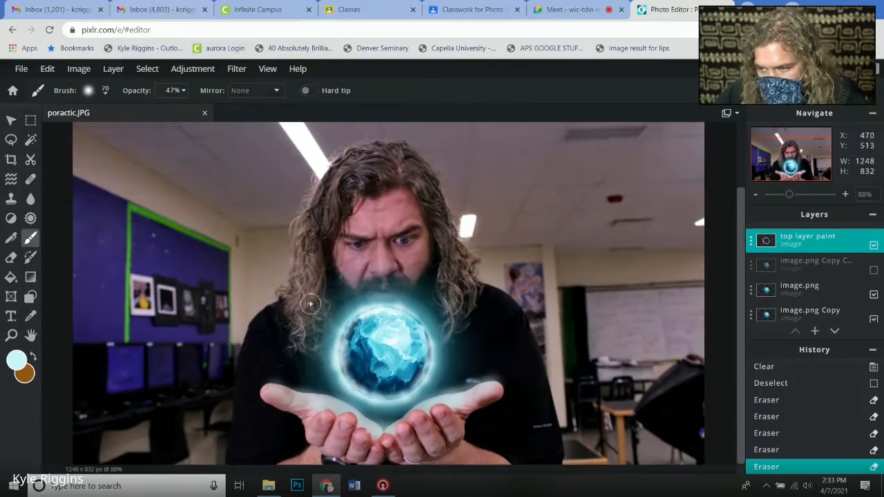
scroll(375, 286, up, 5)
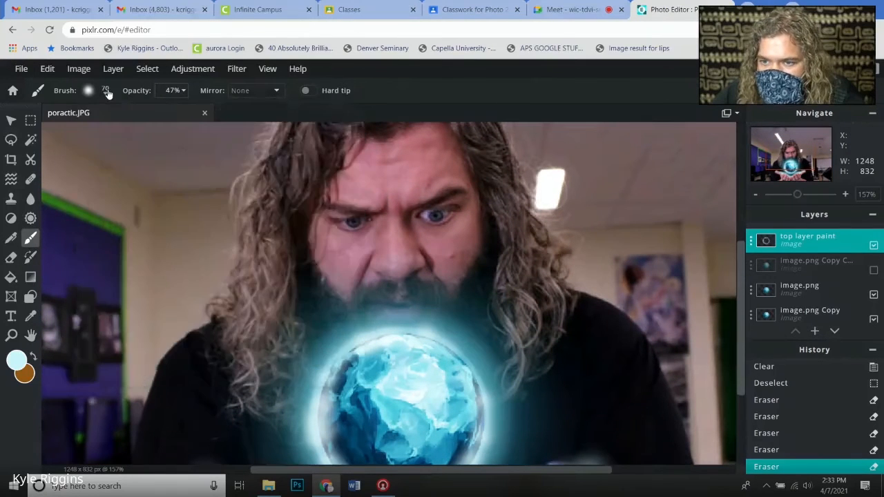
Step: Try painting a pale cyan highlight across the tip of the nose with a 37 px brush at 47% opacity
click(106, 92)
drag(123, 134, 111, 134)
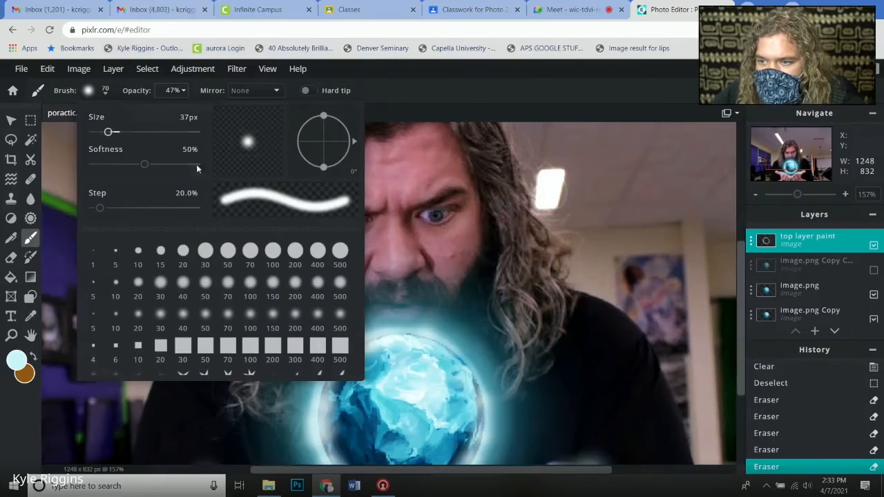
drag(389, 272, 427, 265)
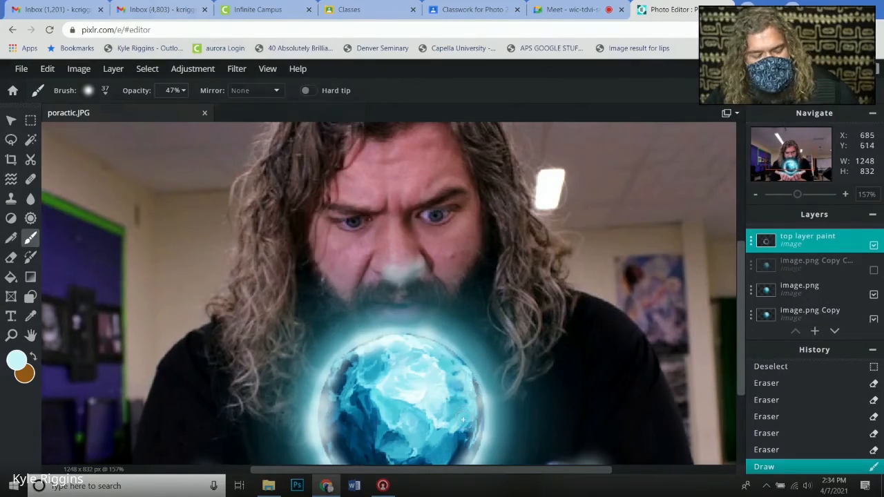
key(ctrl+z)
Step: Try painting a thin pale cyan highlight along the underside of the nose with a 10 px brush
scroll(384, 325, up, 3)
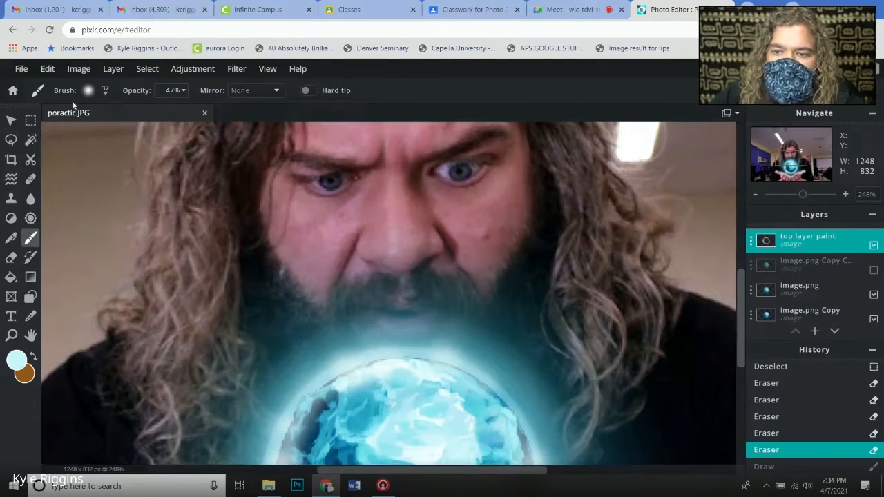
click(104, 96)
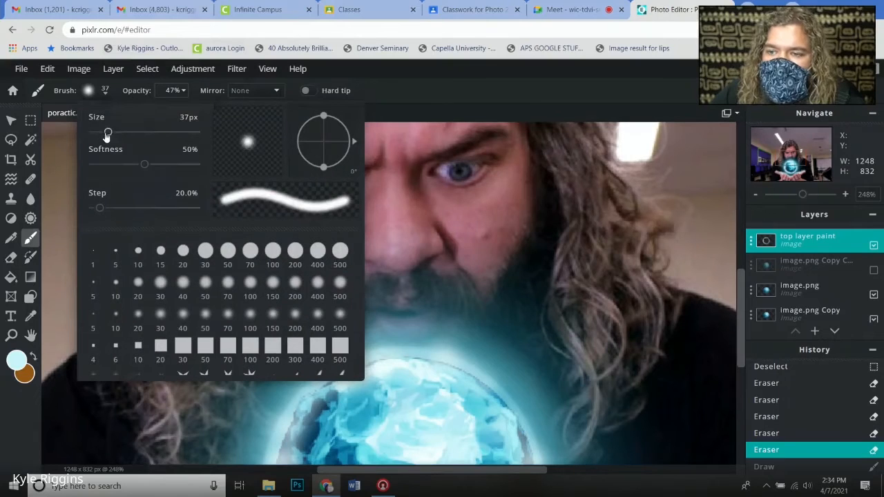
drag(107, 136, 97, 132)
click(429, 248)
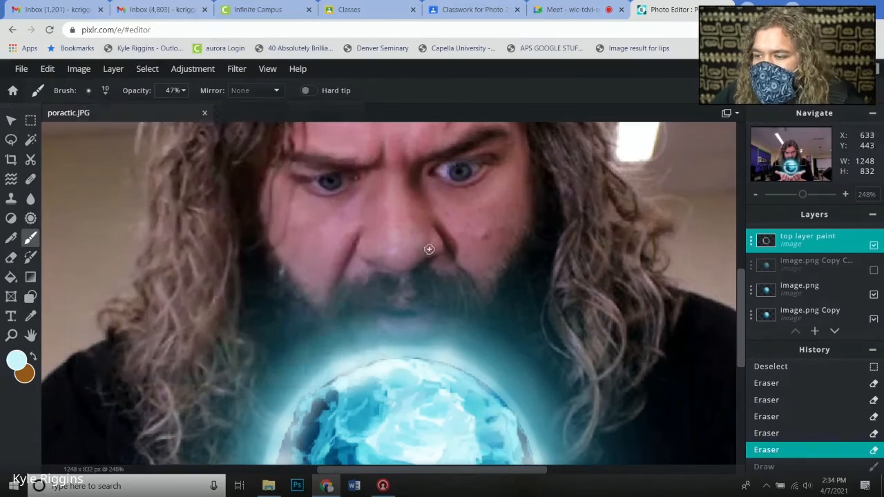
mouse_move(436, 250)
mouse_down()
mouse_move(390, 274)
mouse_move(376, 265)
mouse_up()
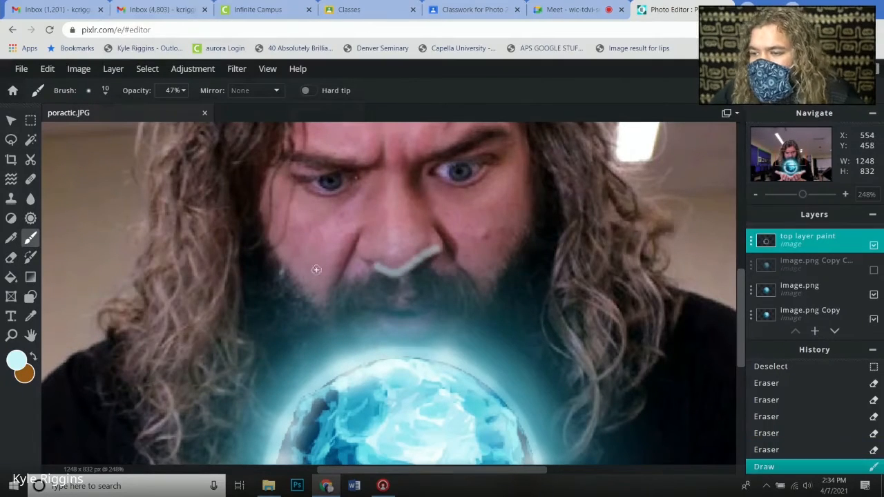
right_click(189, 316)
key(ctrl+z)
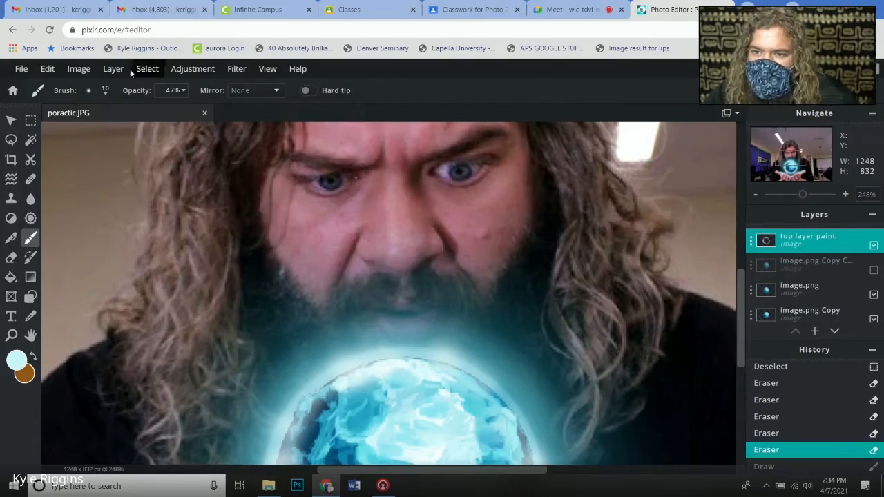
Step: Set the brush to 28 px and 18% opacity and paint soft pale cyan light on the nose and the cheek beside it
click(105, 92)
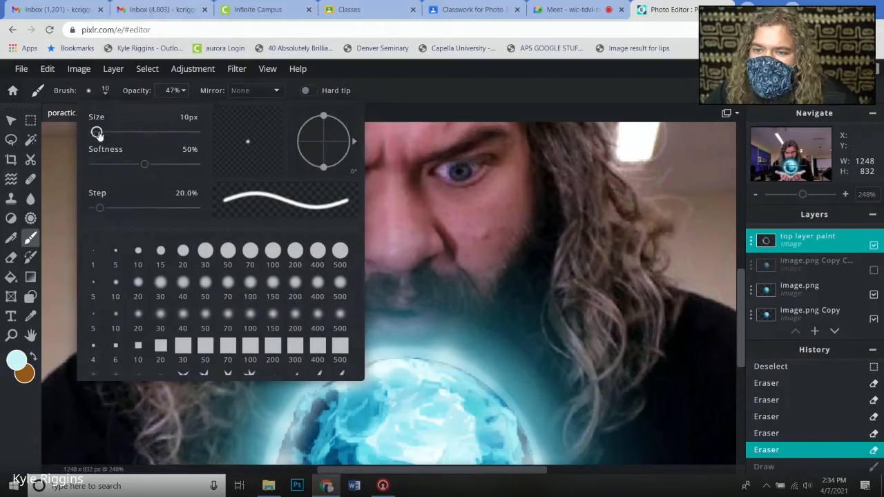
drag(98, 135, 105, 137)
click(178, 94)
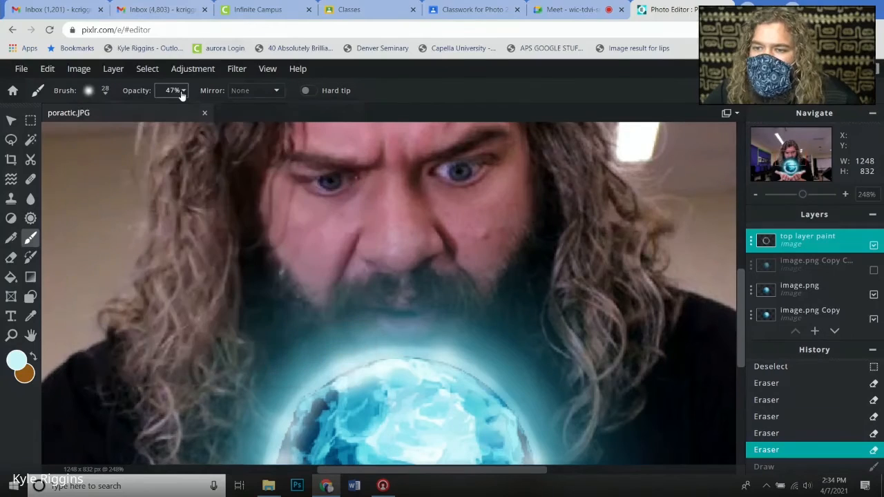
click(182, 90)
drag(127, 113, 98, 113)
mouse_move(426, 243)
mouse_down()
mouse_move(387, 279)
mouse_move(392, 266)
mouse_move(424, 253)
mouse_move(389, 268)
mouse_move(368, 260)
mouse_up()
mouse_move(455, 224)
mouse_down()
mouse_move(532, 207)
mouse_move(466, 213)
mouse_move(518, 184)
mouse_move(507, 222)
mouse_move(483, 228)
mouse_up()
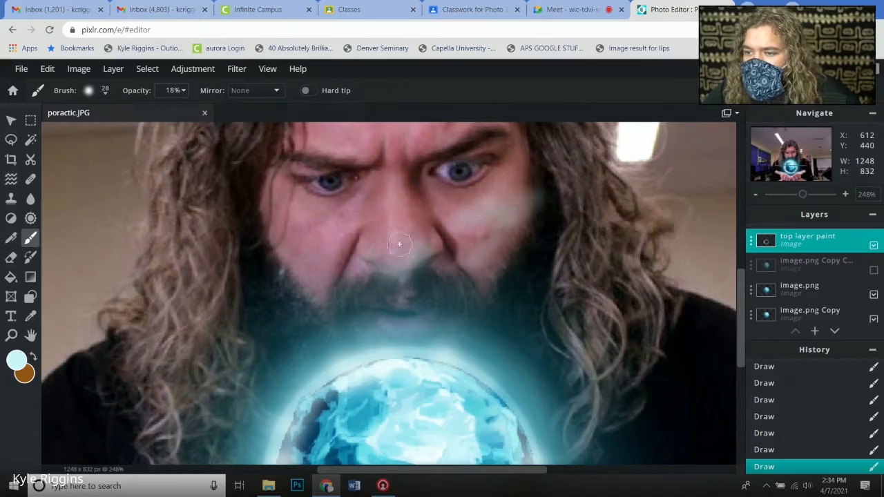
Step: Undo the latest pale cyan strokes on the nose and cheek
key(alt)
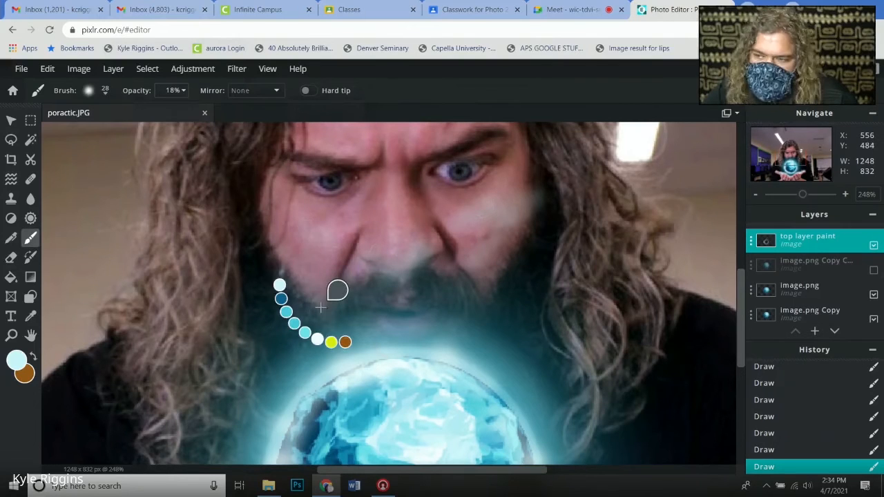
key(ctrl+z)
key(ctrl+z)
key(ctrl+z)
key(ctrl+z)
key(ctrl+z)
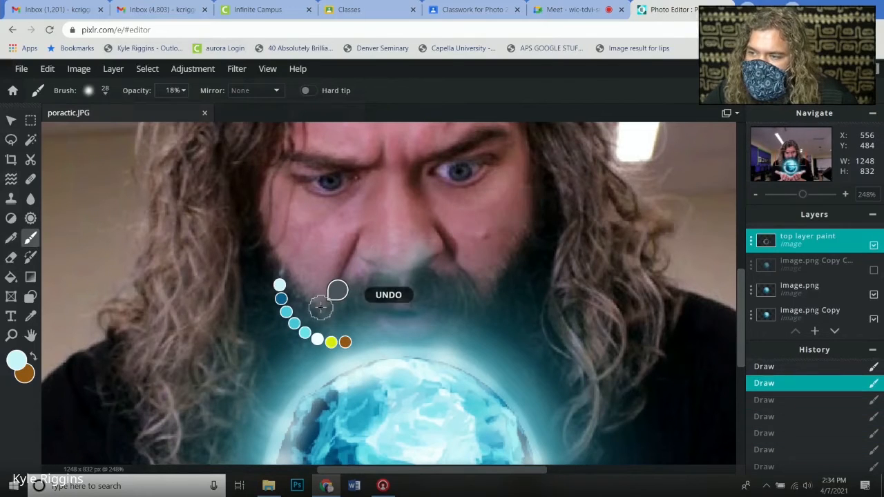
key(ctrl+z)
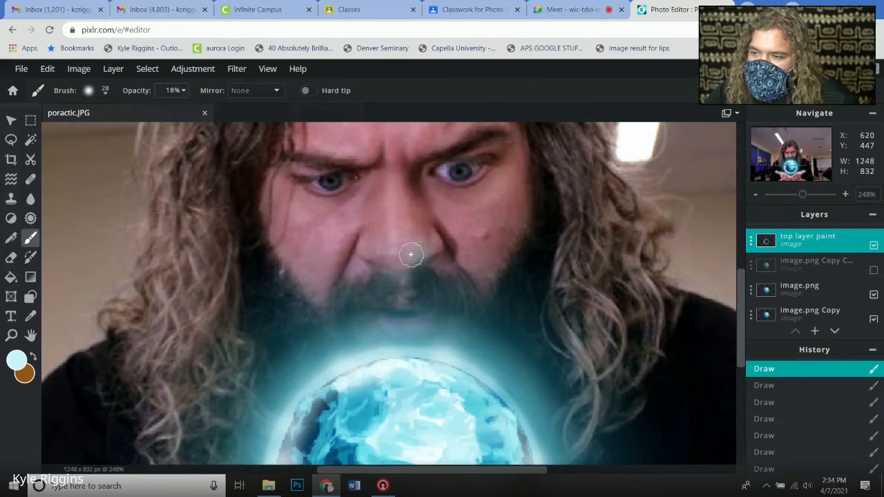
Step: Paint soft pale cyan light over the nose tip, around both eyes and across both cheeks with the 28 px brush at 18% opacity
mouse_move(404, 256)
mouse_down()
mouse_move(385, 268)
mouse_move(364, 250)
mouse_move(393, 245)
mouse_up()
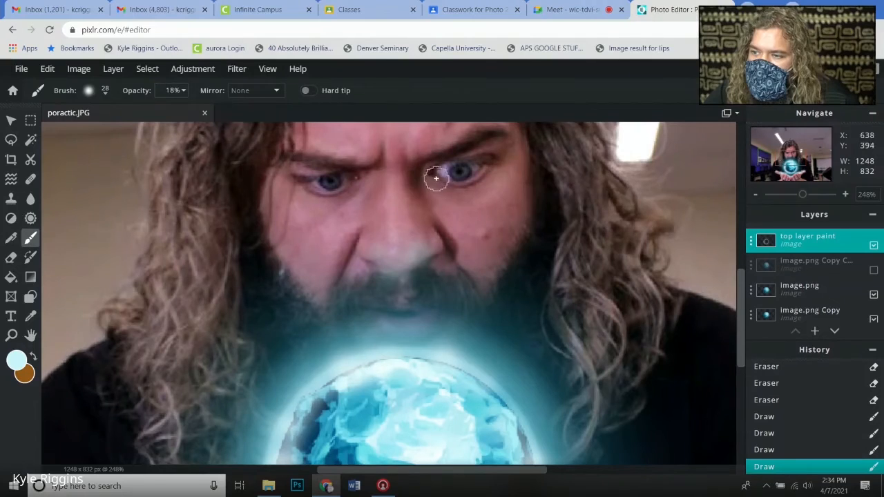
drag(436, 178, 492, 173)
mouse_move(366, 189)
mouse_down()
mouse_move(350, 204)
mouse_move(302, 199)
mouse_move(351, 213)
mouse_move(338, 218)
mouse_move(293, 217)
mouse_up()
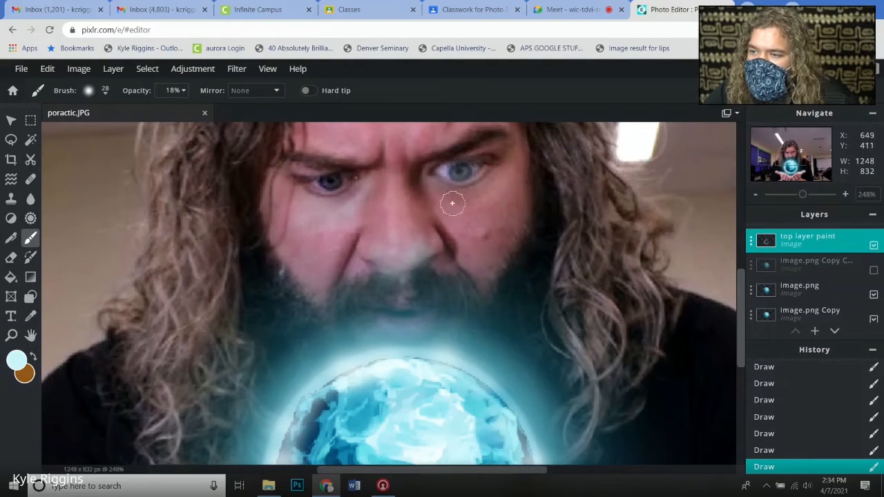
drag(452, 199, 510, 194)
drag(453, 225, 479, 230)
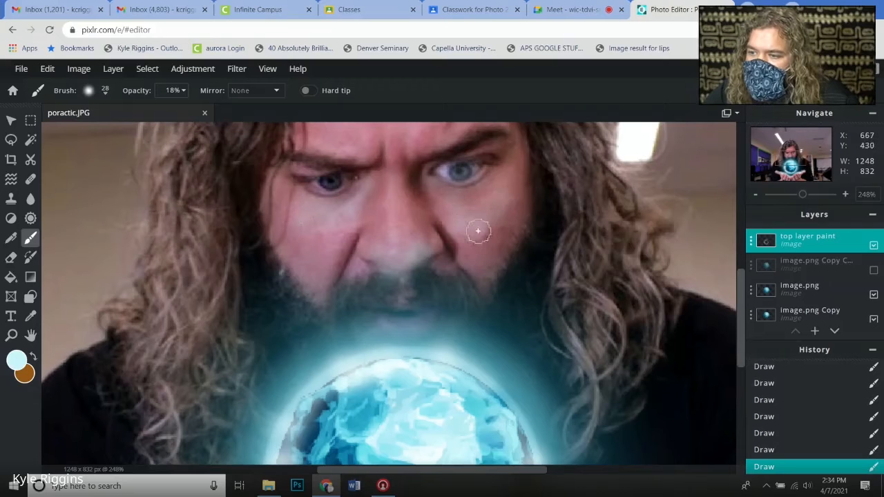
mouse_move(334, 244)
mouse_down()
mouse_move(296, 261)
mouse_move(315, 274)
mouse_up()
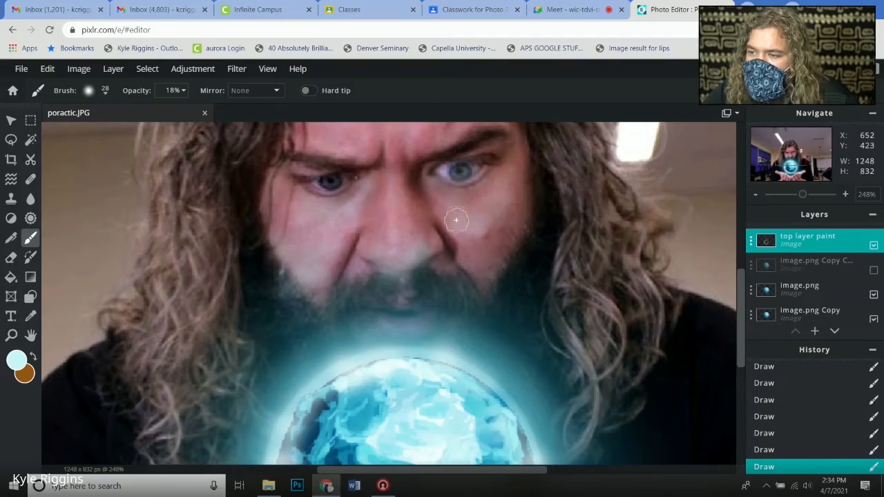
drag(456, 220, 486, 247)
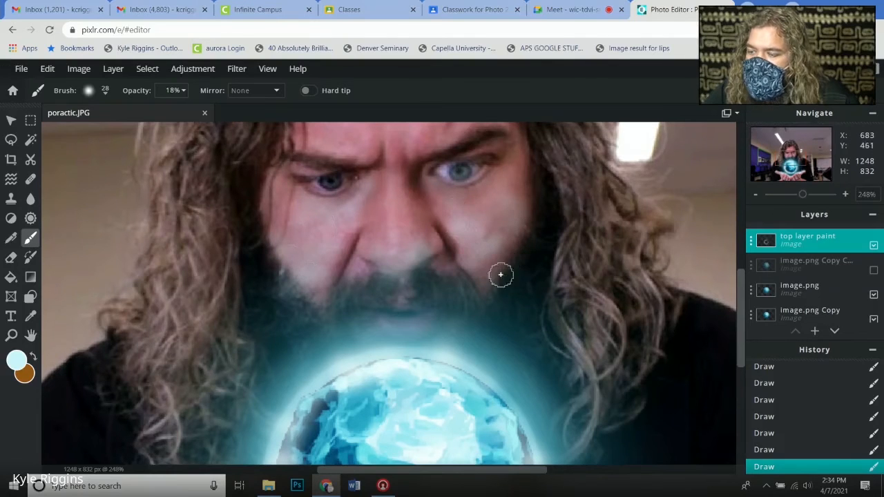
Step: Sample a medium blue from the glowing orb as the main colour
scroll(497, 273, down, 2)
scroll(428, 291, down, 5)
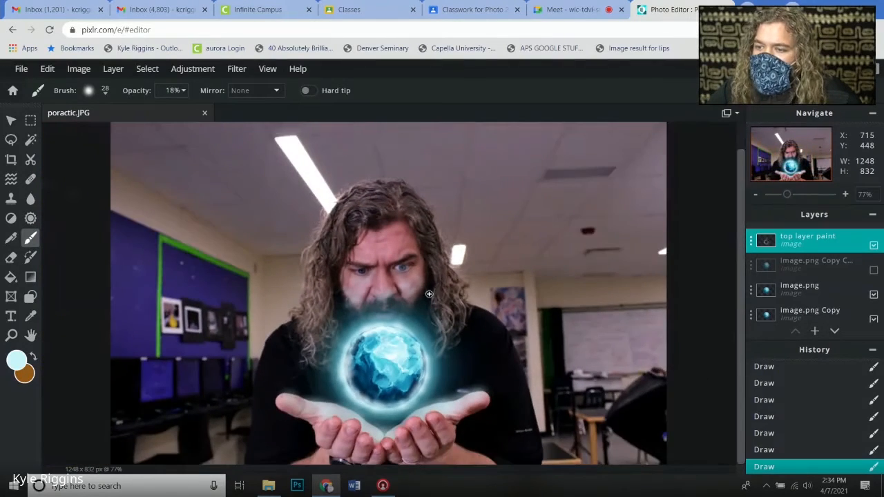
scroll(419, 300, up, 1)
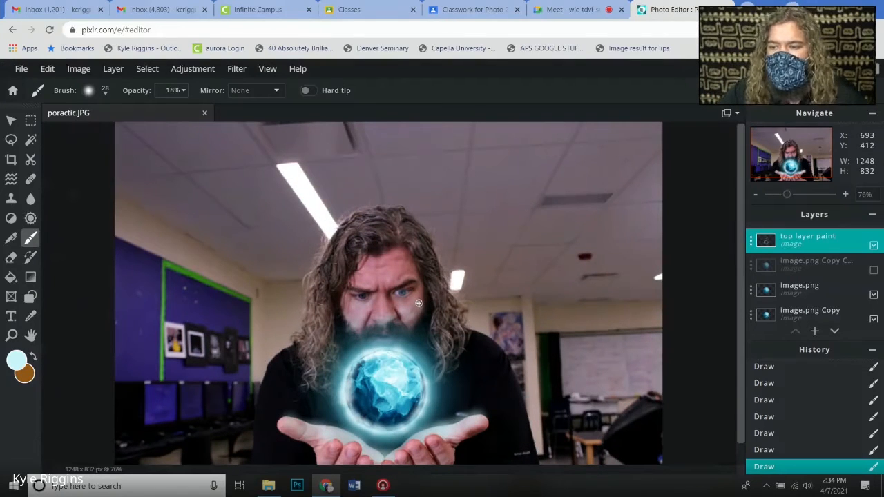
scroll(400, 312, up, 5)
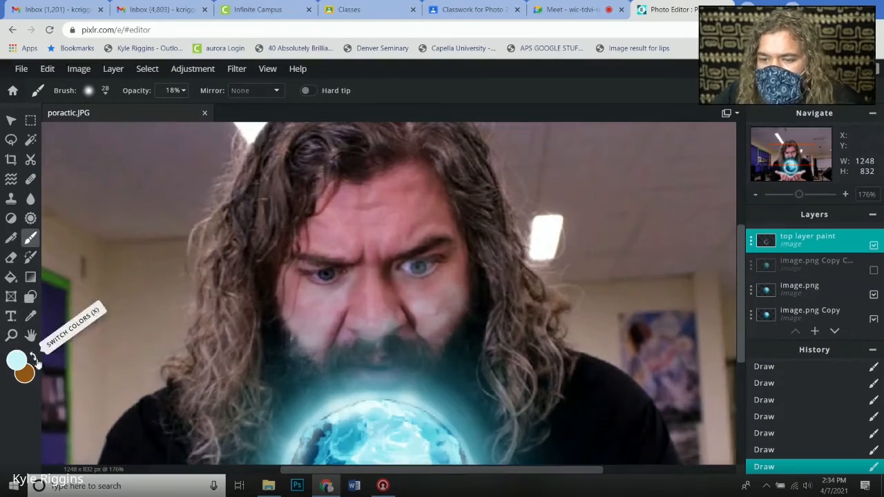
click(30, 315)
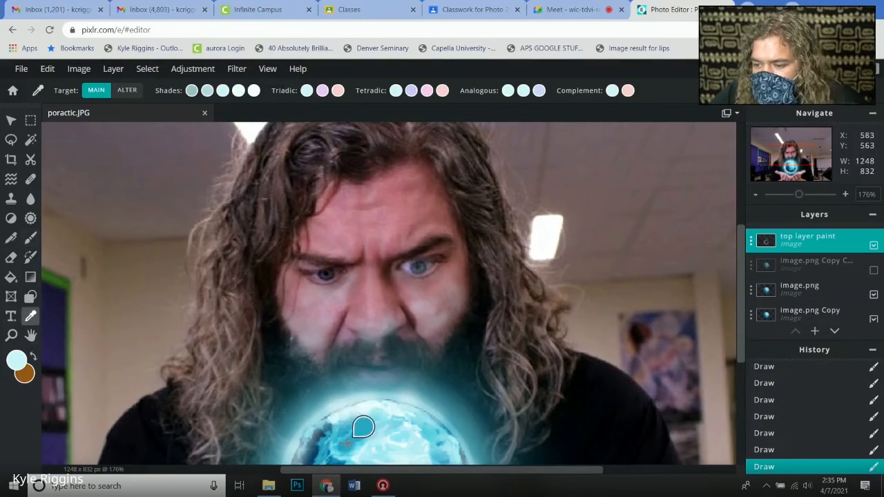
click(363, 420)
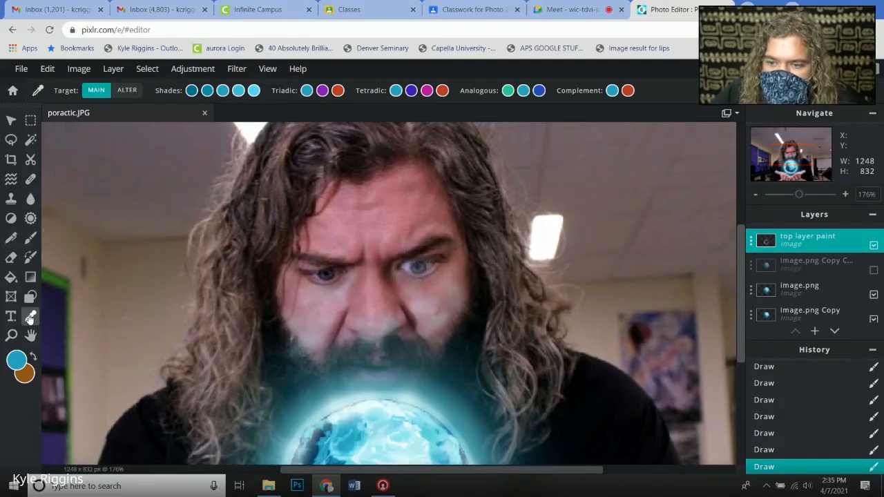
Step: Select the skin of the forehead, nose and cheek on the Background layer with the Magic Wand at tolerance 32
click(30, 139)
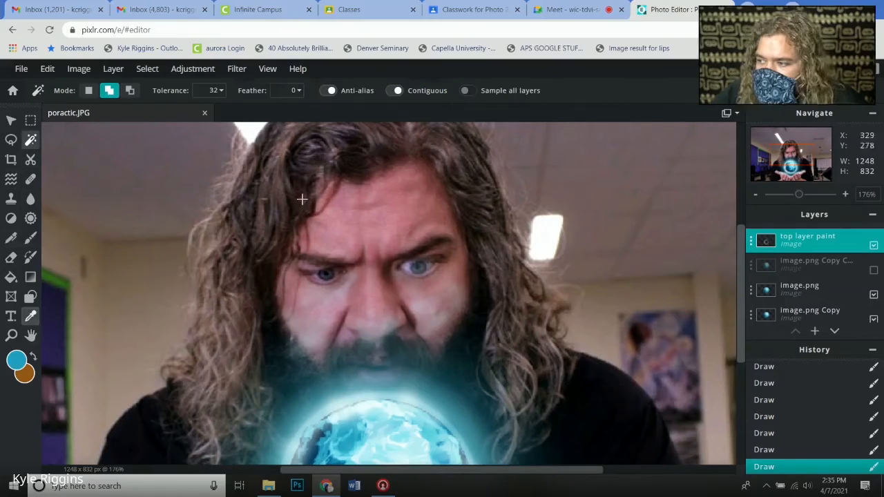
scroll(825, 294, down, 2)
click(795, 308)
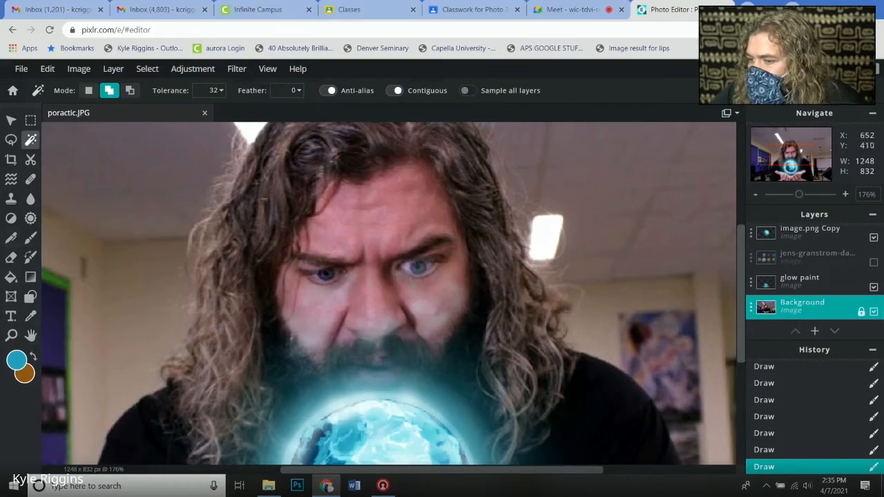
click(307, 250)
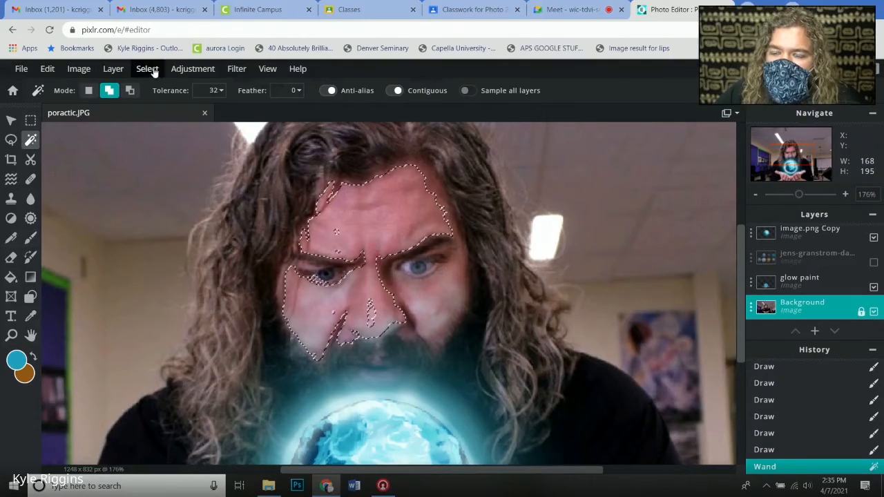
Step: Set the brush to 450 px and try tinting the selected facial skin blue at 18% opacity on the Background layer
click(31, 238)
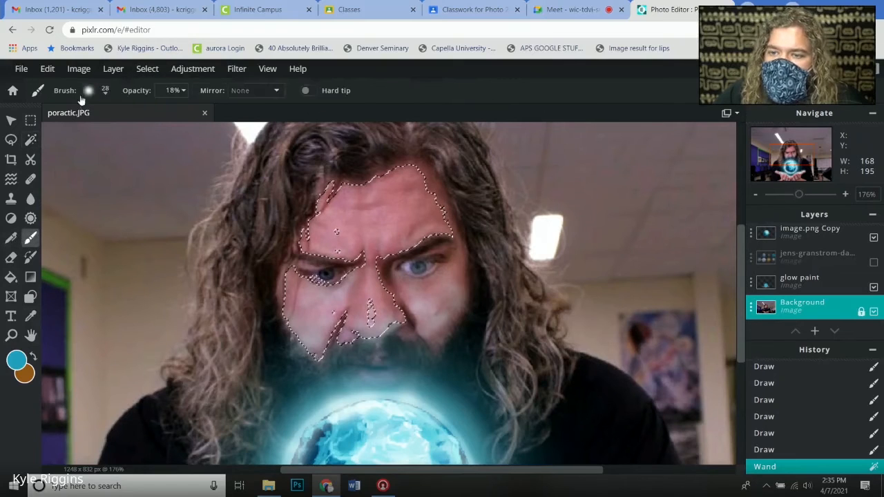
click(105, 91)
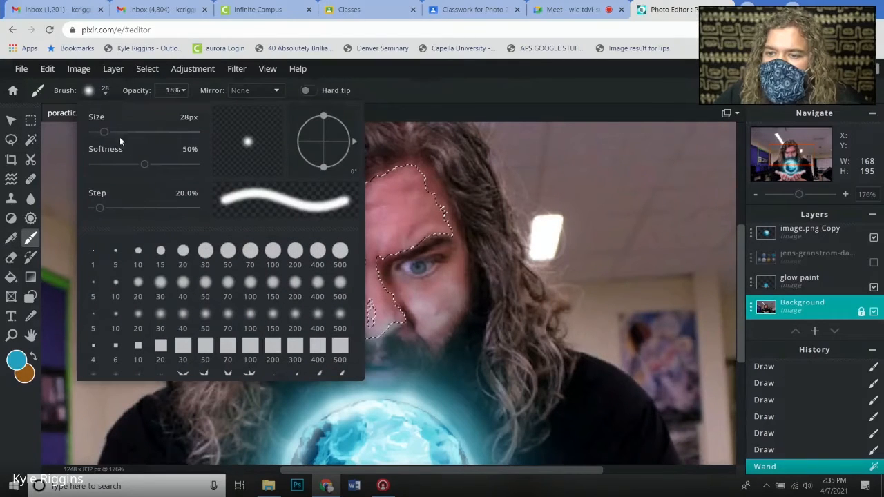
drag(104, 133, 156, 132)
click(457, 292)
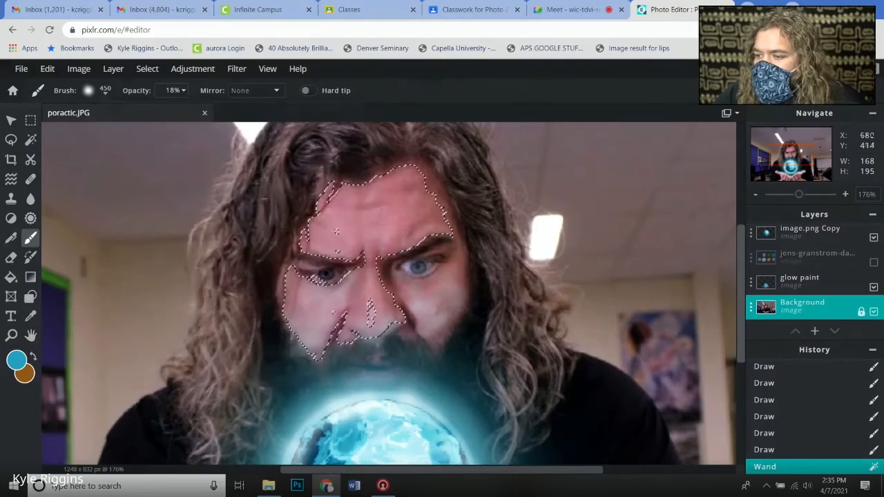
click(315, 279)
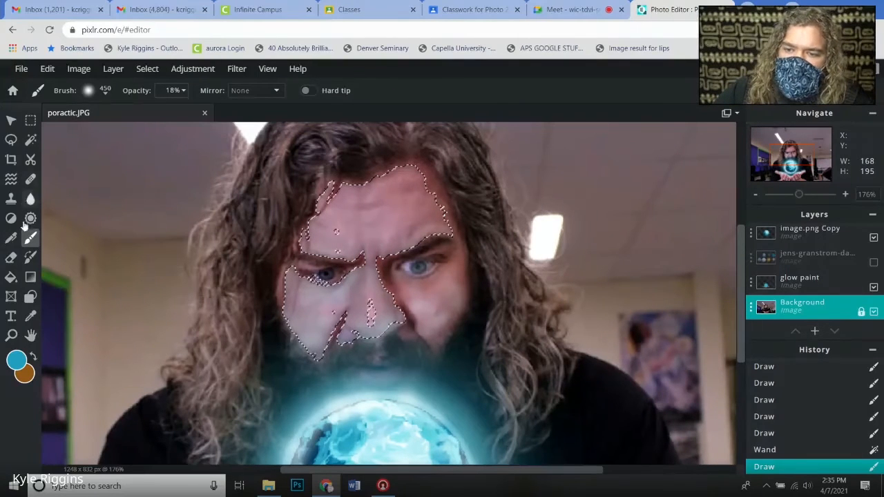
Step: Try erasing the tint on the Background layer with a 320 px eraser, and undo both the erasing and the blue tint
click(11, 257)
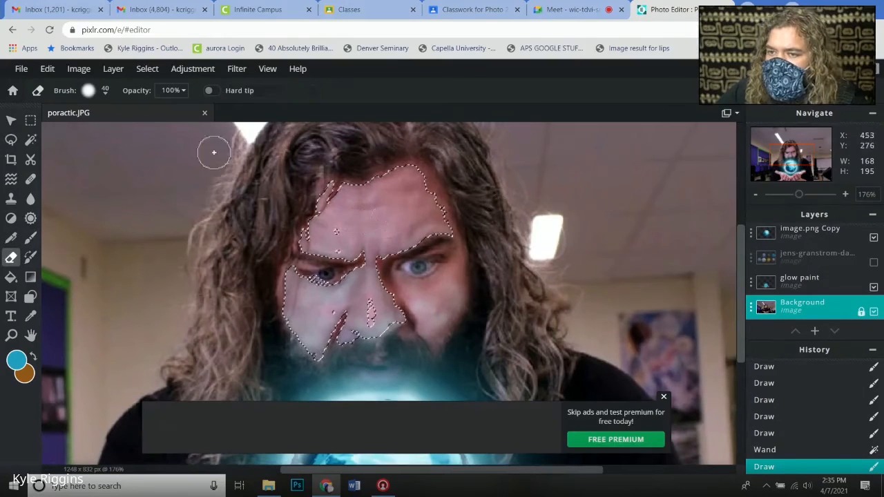
click(100, 95)
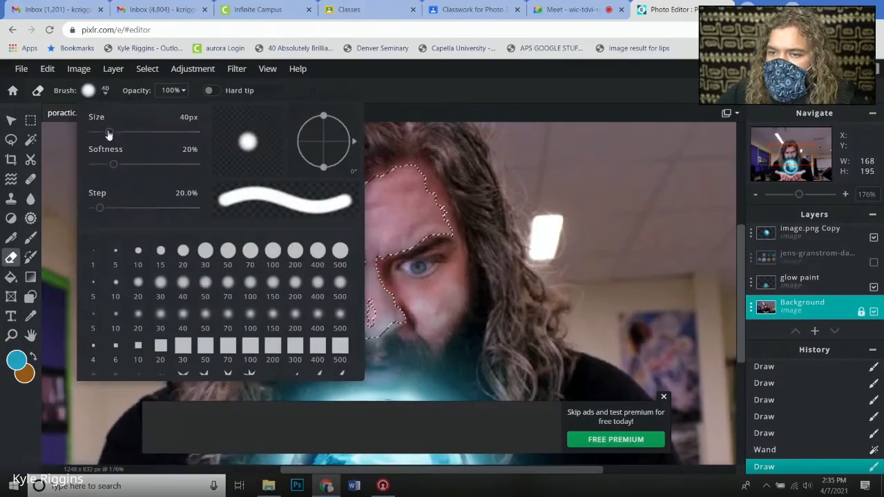
drag(109, 131, 149, 131)
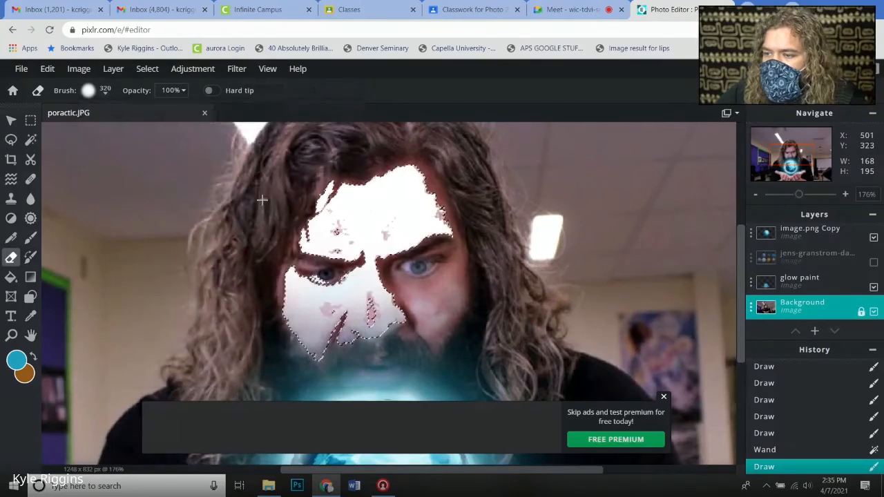
click(262, 200)
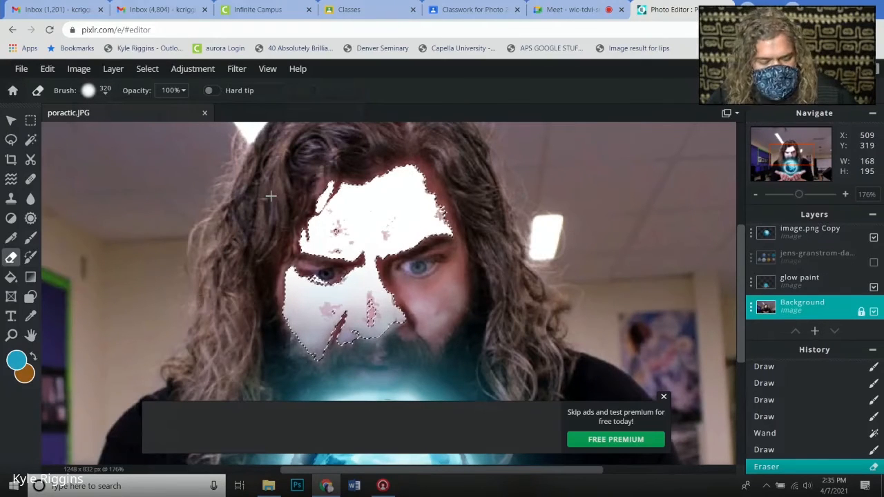
key(ctrl+z)
key(ctrl+z)
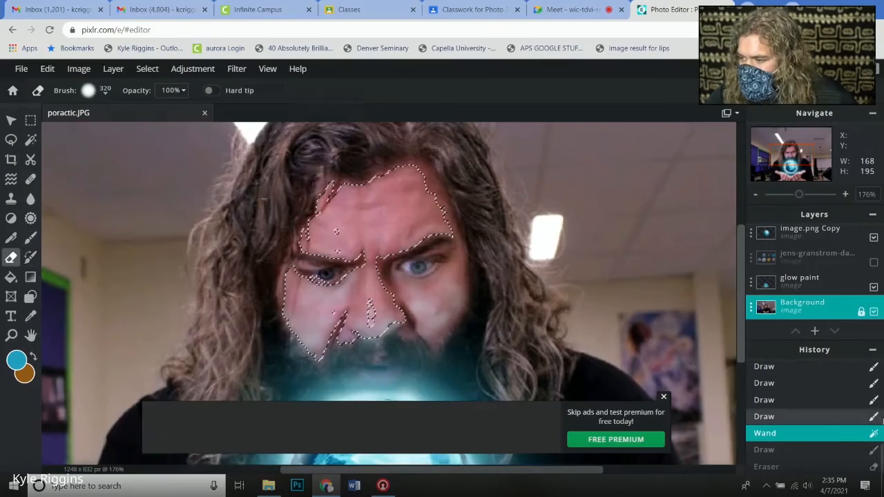
Step: Tint the selected facial skin blue on the glow paint layer with the 450 px brush at 18% opacity
click(828, 282)
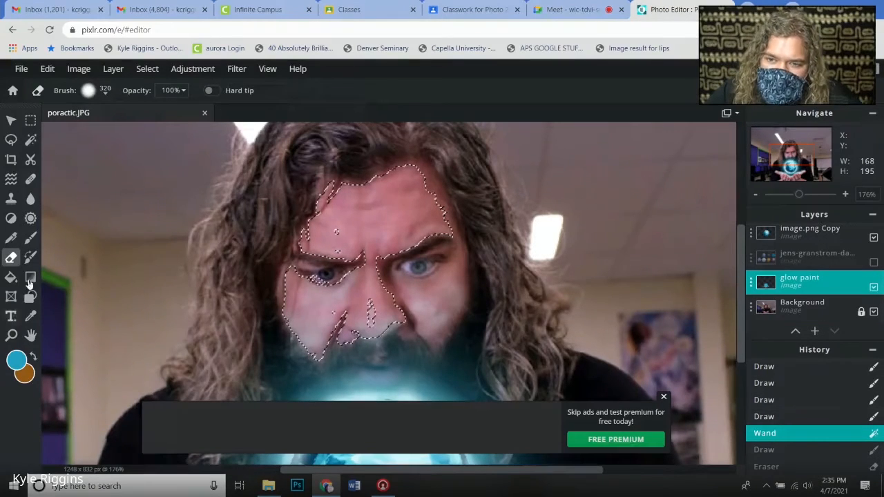
click(31, 236)
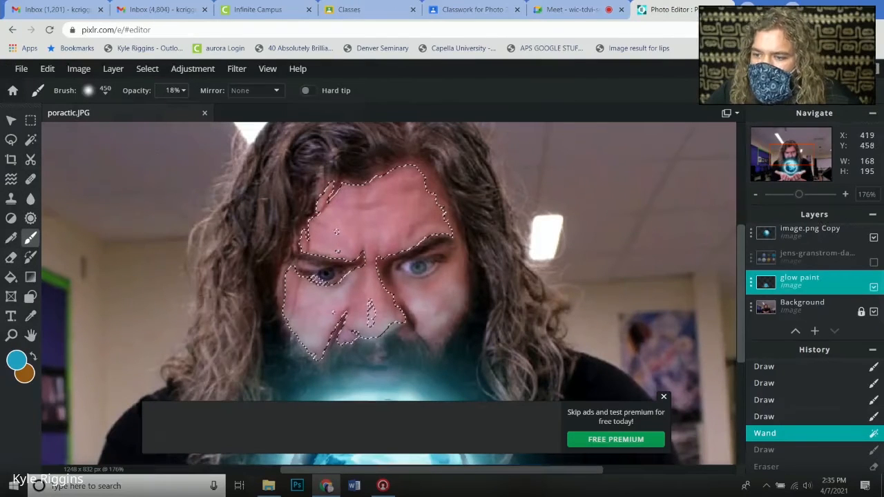
click(375, 309)
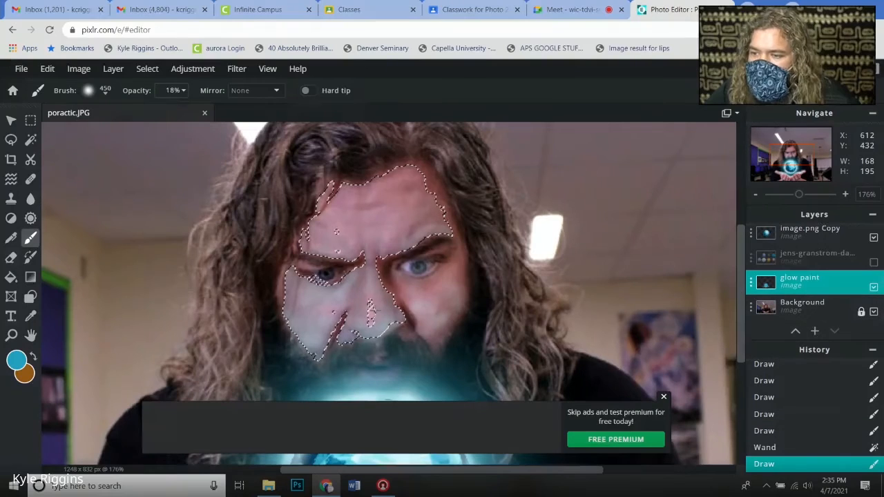
Step: Try erasing the blue tint on the glow paint layer with the 320 px eraser
click(10, 257)
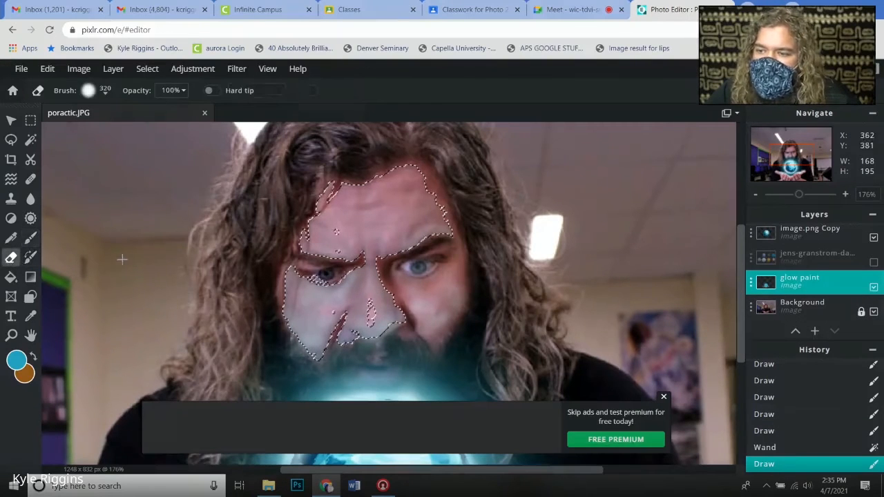
click(589, 145)
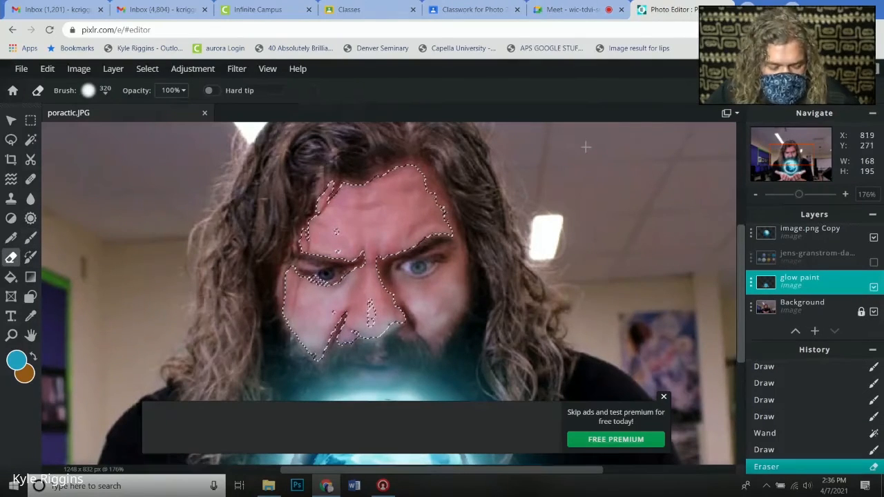
key(ctrl+z)
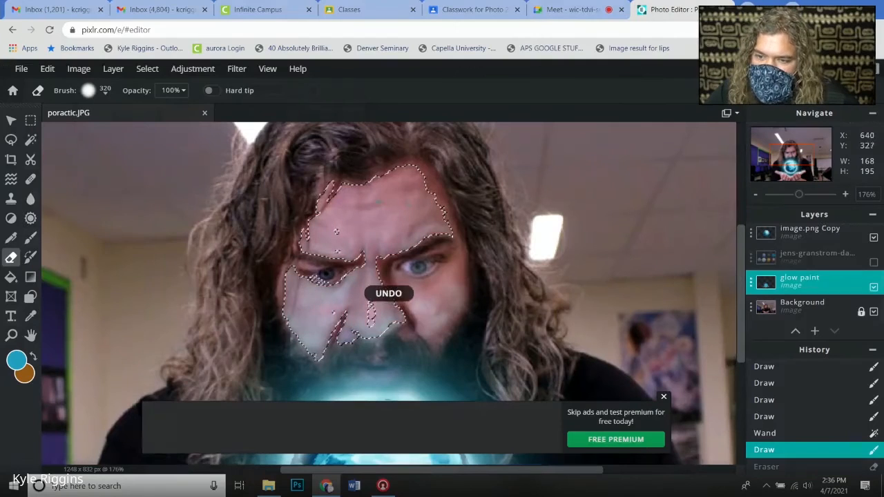
Step: Switch the eraser to a soft 200 px tip and erase the blue tint from the forehead on the glow paint layer
click(106, 95)
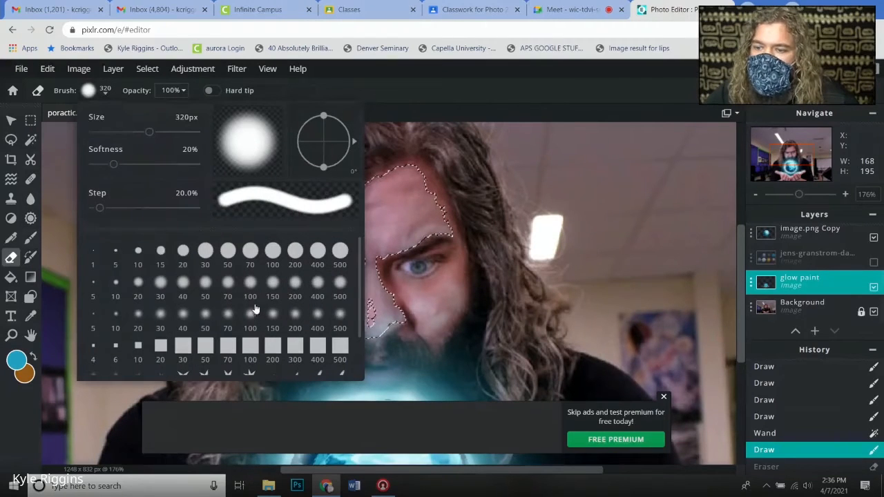
click(293, 315)
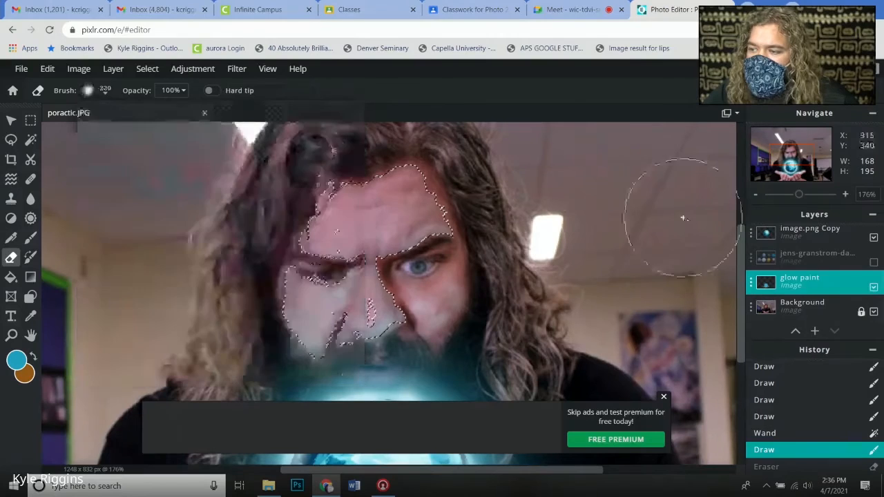
drag(209, 235, 633, 132)
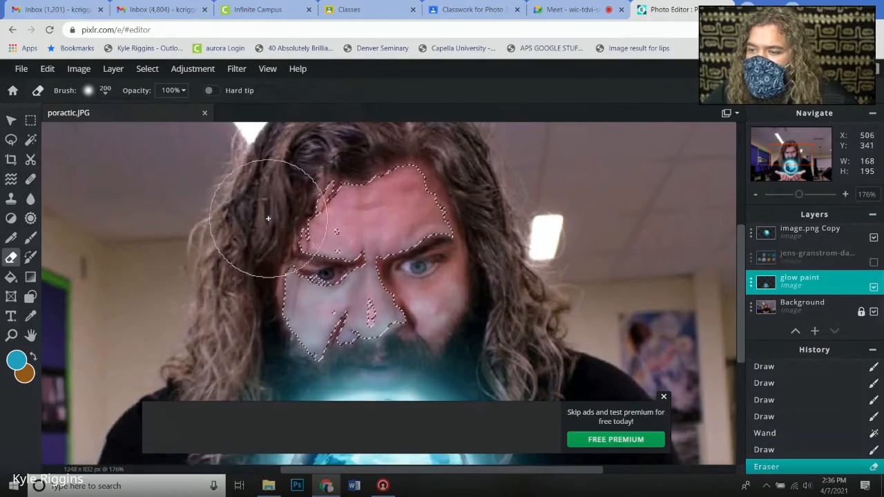
drag(269, 216, 424, 118)
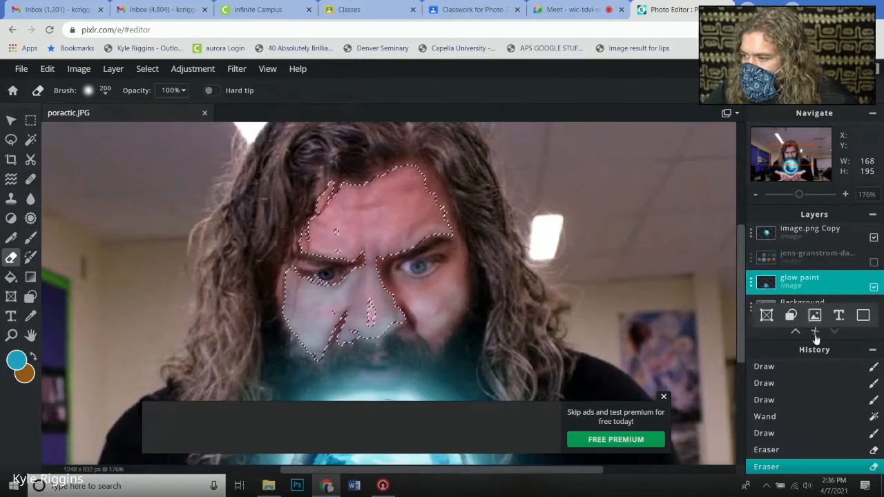
Step: Add the untinted cheek to the facial skin selection with the Wand on the Background layer
click(826, 305)
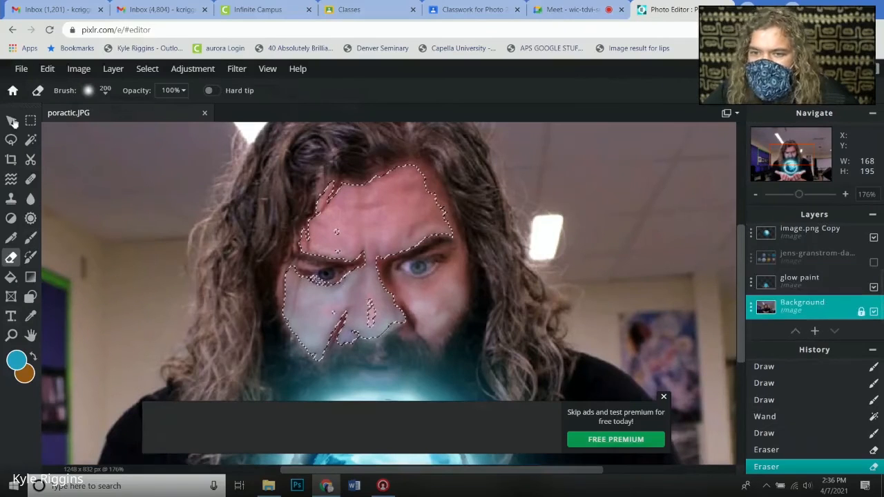
click(31, 141)
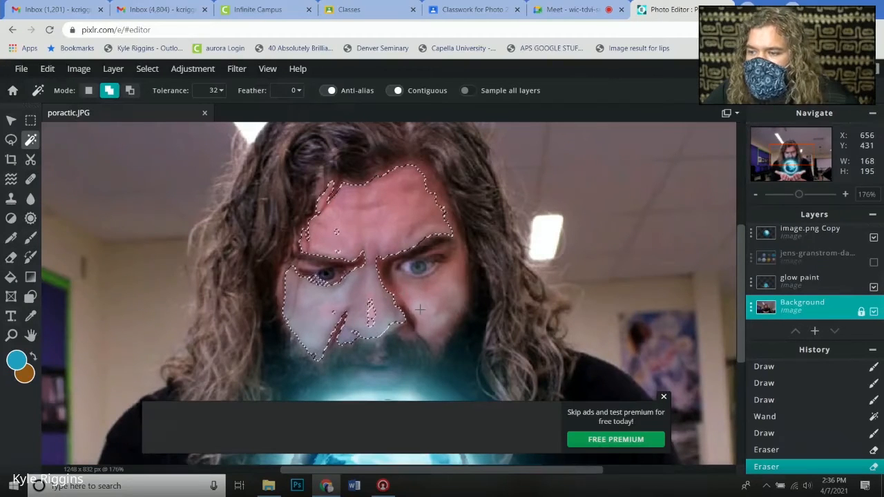
click(419, 309)
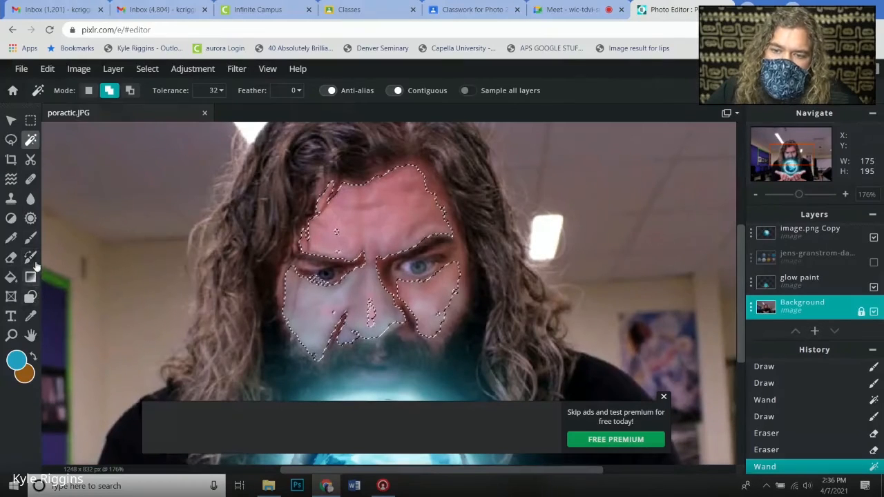
Step: Try tinting the newly selected cheek blue on the Background layer with the 450 px brush at 18% opacity, and clear the selection
click(30, 237)
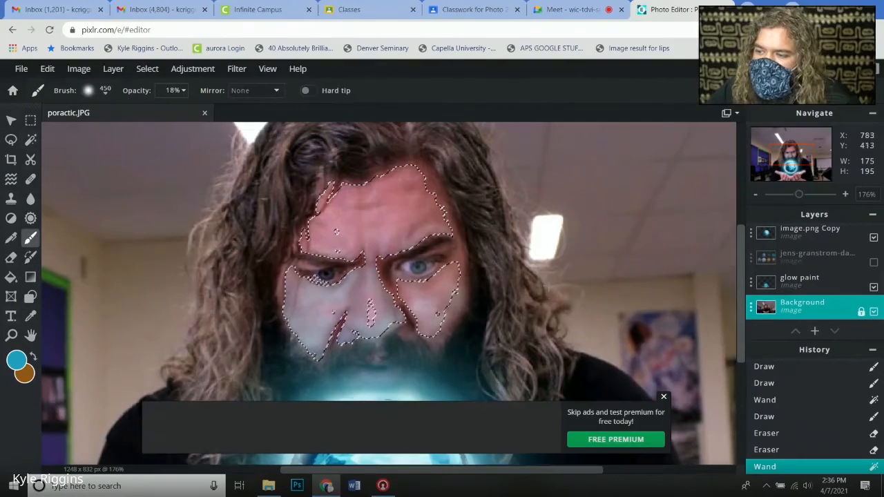
click(494, 322)
click(494, 327)
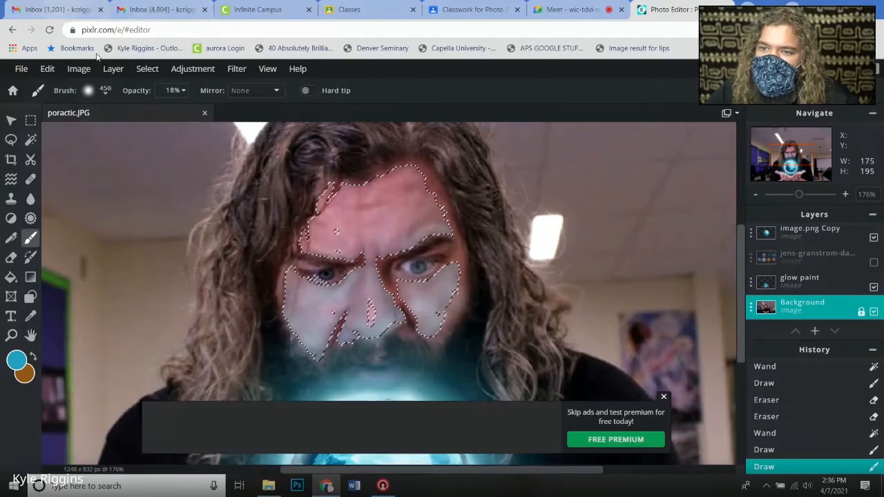
click(147, 69)
click(156, 117)
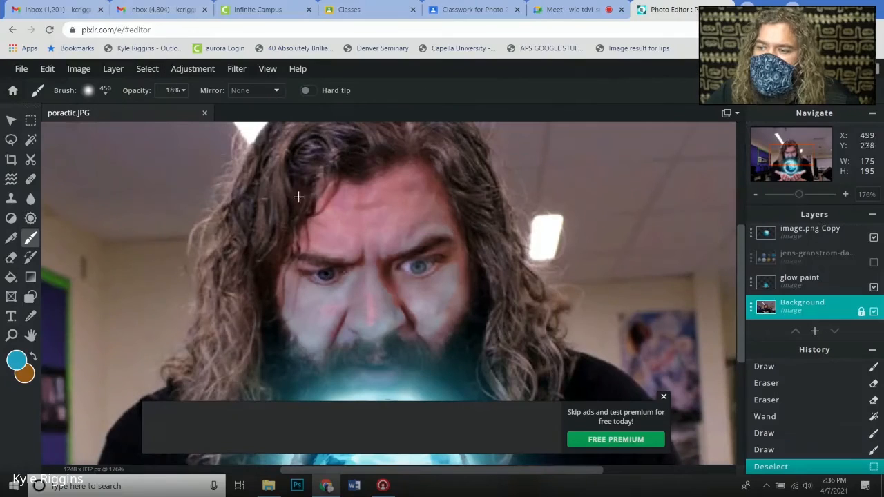
Step: Try erasing the cheek tint's edge on the glow paint layer with the 200 px eraser, and undo everything back to the Wand selection
scroll(440, 317, up, 3)
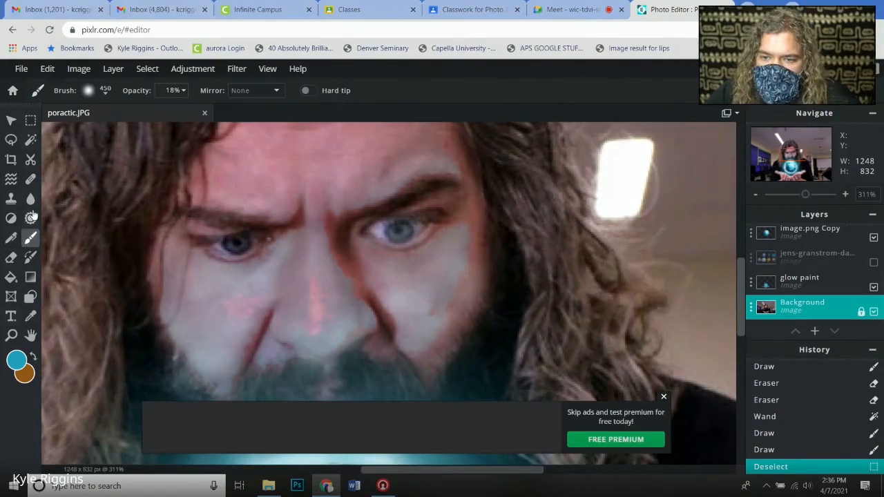
click(10, 257)
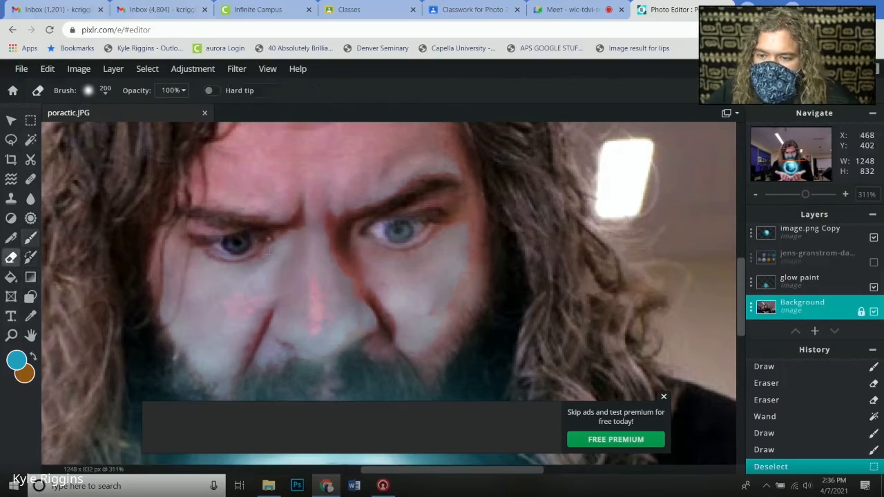
click(811, 284)
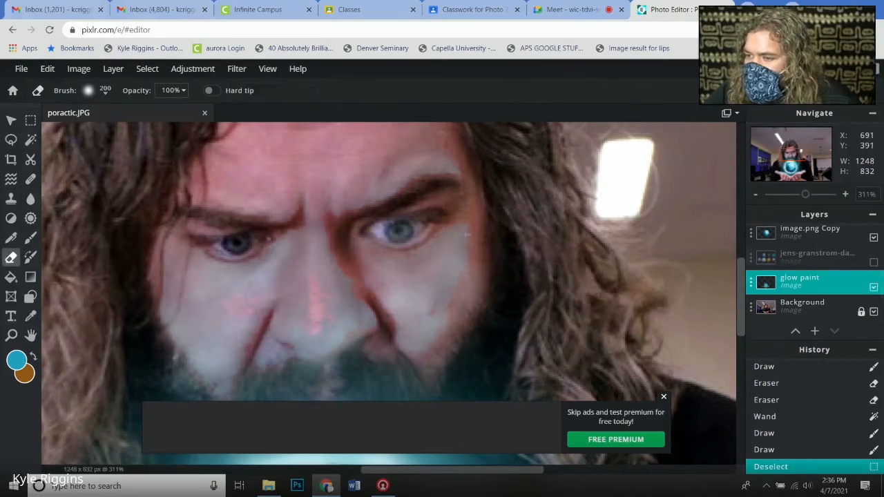
drag(467, 234, 432, 293)
key(ctrl+z)
key(ctrl+z)
key(ctrl+z)
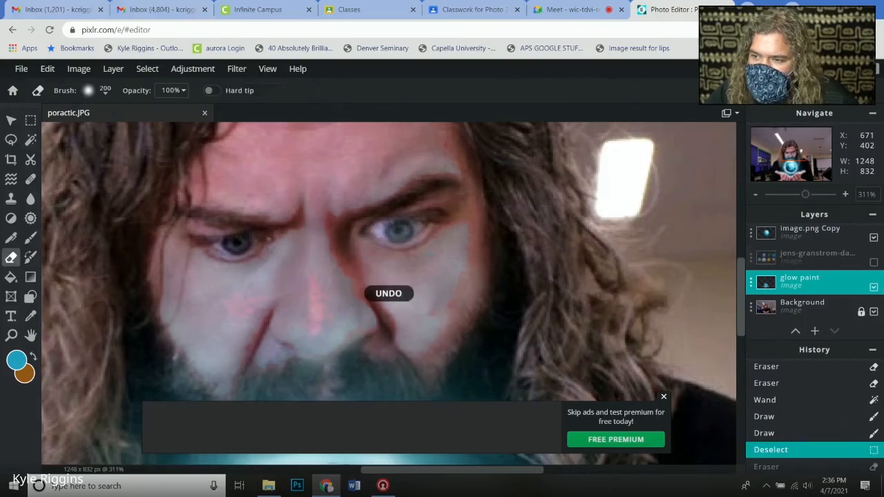
key(ctrl+z)
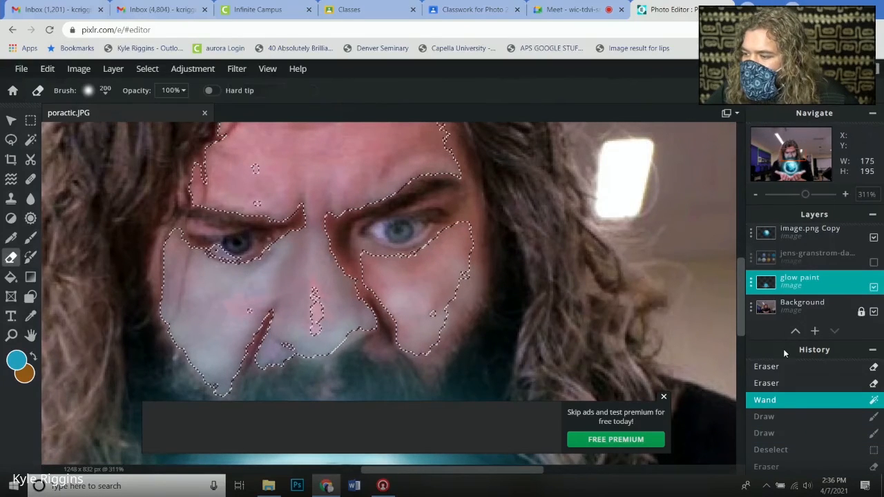
Step: Tint the newly selected cheek blue on the glow paint layer with the 450 px brush at 18% opacity, and clear the selection
click(31, 237)
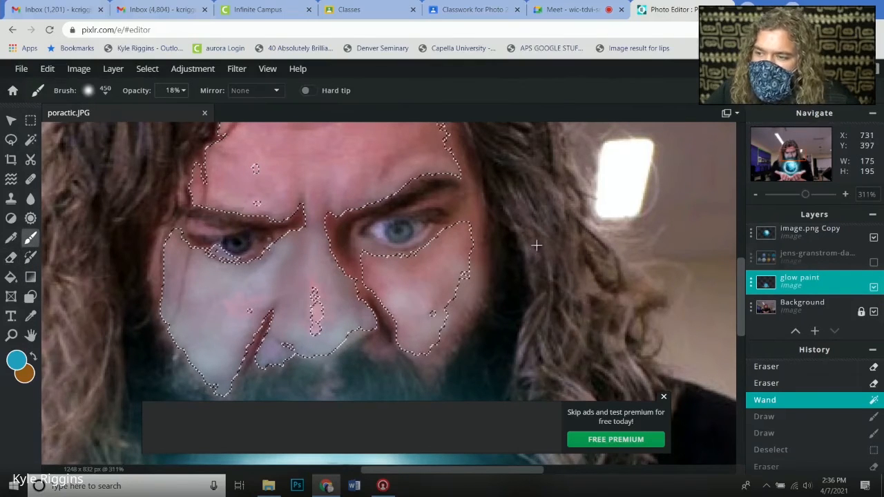
mouse_move(537, 244)
mouse_down()
mouse_move(381, 370)
mouse_move(301, 391)
mouse_up()
right_click(350, 374)
key(ctrl+z)
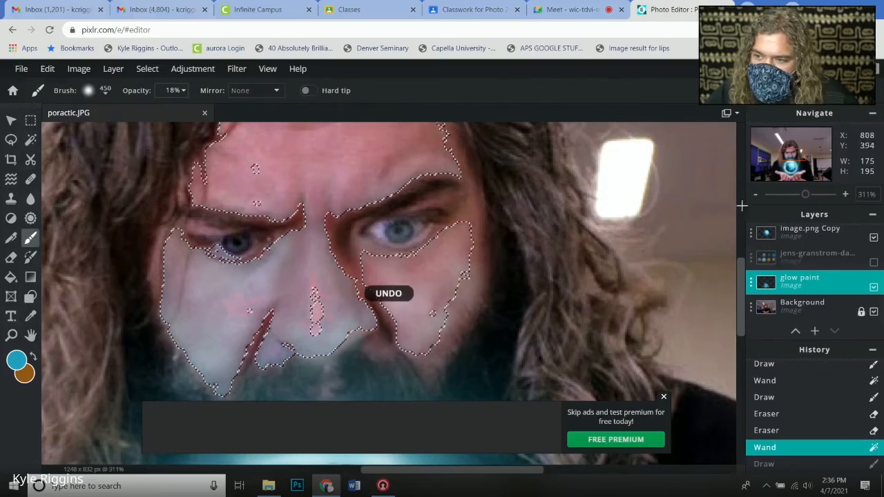
click(734, 275)
click(612, 335)
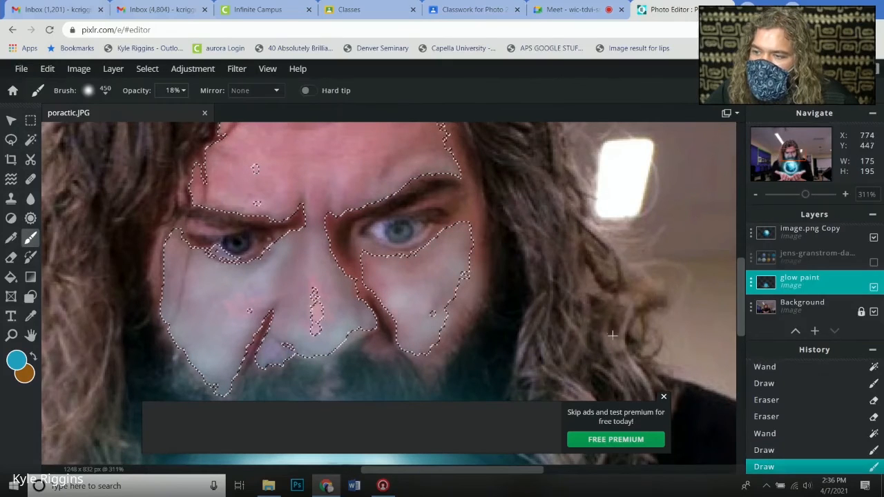
click(614, 354)
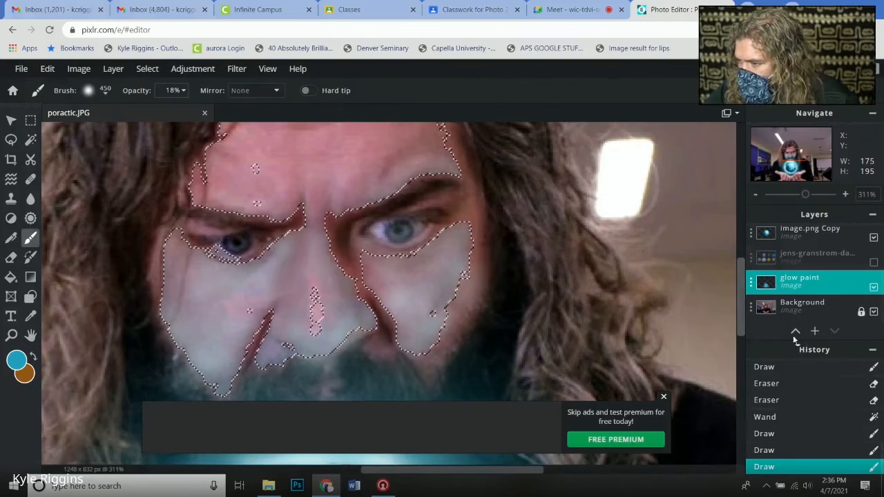
click(147, 69)
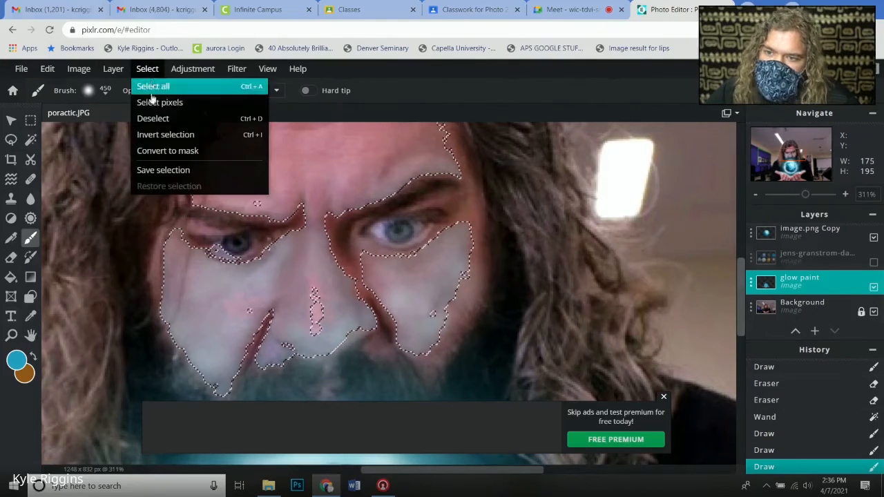
click(150, 118)
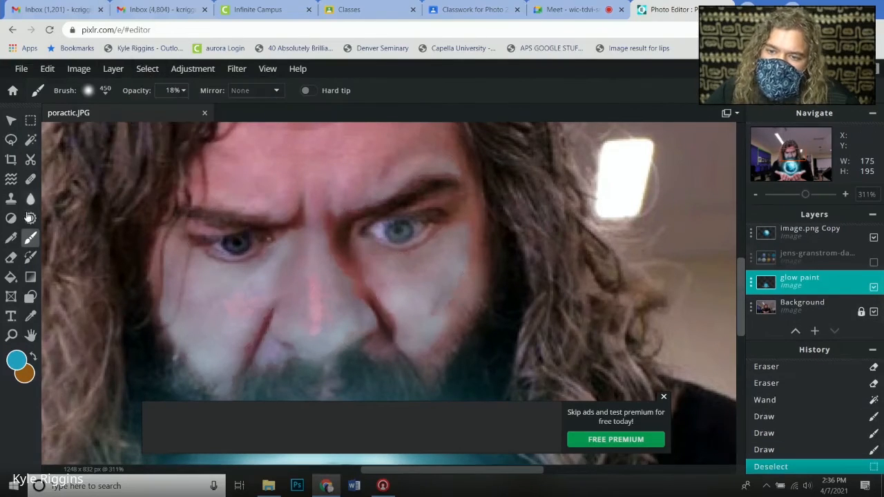
Step: Reduce the eraser to 60 px and erase the hard tint edges around the cheeks, brow and nose on the glow paint layer
click(10, 258)
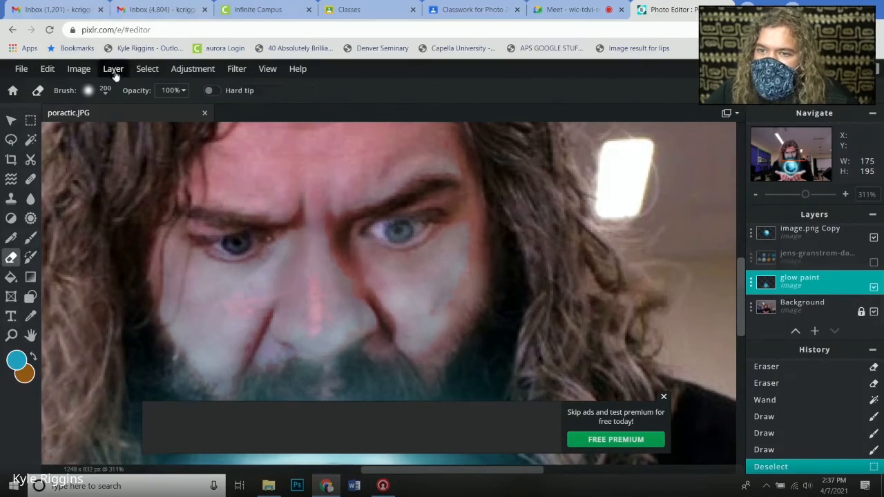
click(105, 94)
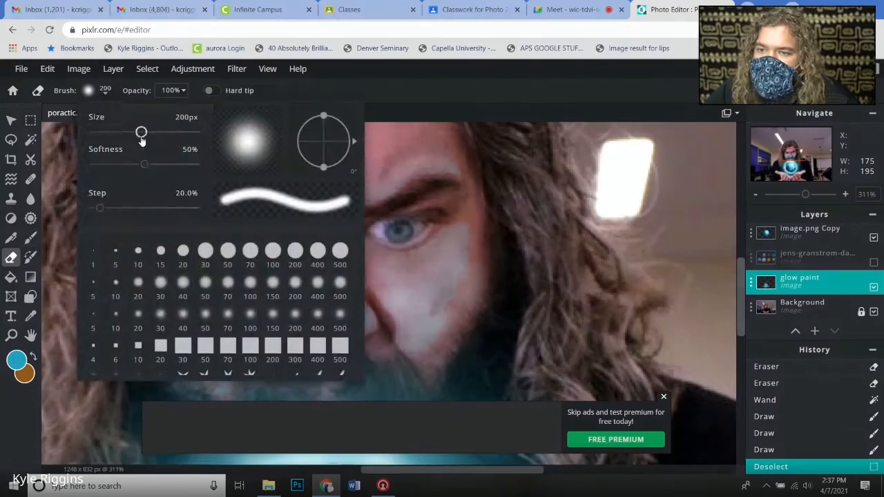
drag(141, 137, 118, 133)
click(514, 235)
mouse_move(510, 246)
mouse_down()
mouse_move(497, 314)
mouse_move(494, 284)
mouse_move(475, 264)
mouse_move(507, 284)
mouse_move(463, 307)
mouse_up()
mouse_move(507, 211)
mouse_down()
mouse_move(488, 163)
mouse_move(442, 161)
mouse_up()
mouse_move(323, 249)
mouse_down()
mouse_move(357, 274)
mouse_move(287, 235)
mouse_move(271, 247)
mouse_move(201, 232)
mouse_move(234, 269)
mouse_move(198, 246)
mouse_up()
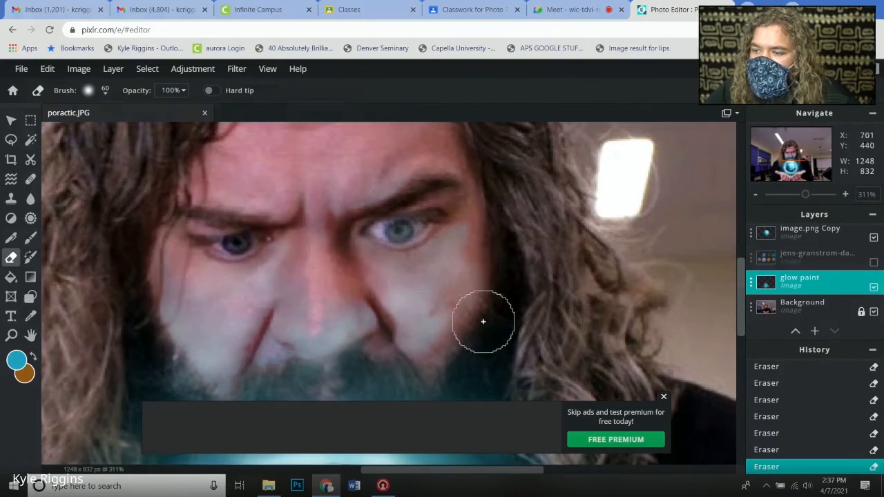
click(663, 398)
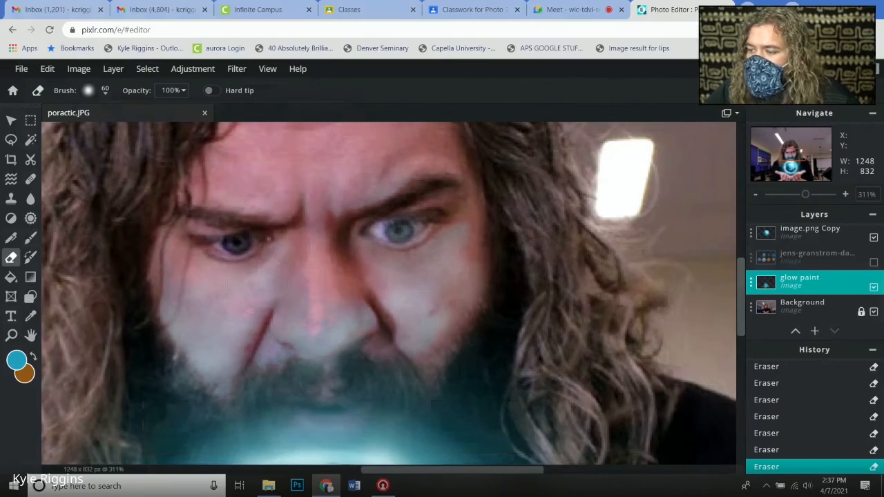
Step: Try erasing the glow beside the orb with the slanted elliptical 100 px eraser tip, and undo the erasing
scroll(301, 260, down, 10)
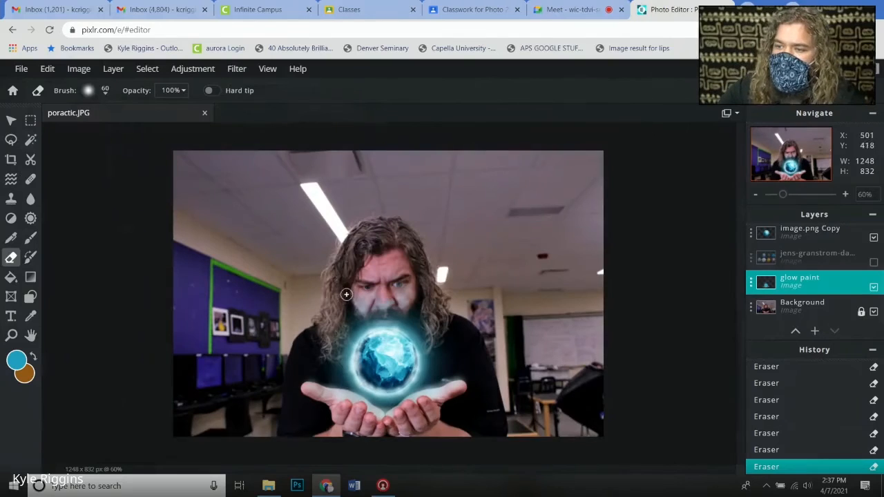
scroll(346, 295, up, 1)
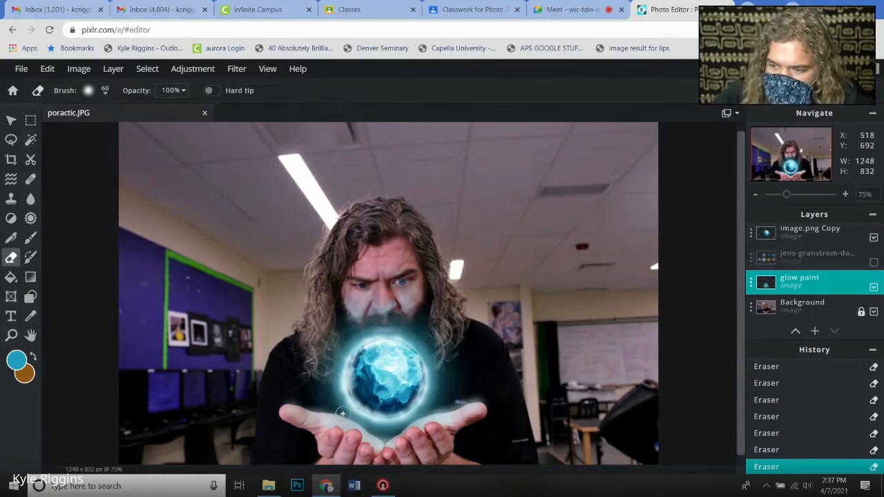
scroll(345, 413, up, 1)
scroll(357, 403, up, 2)
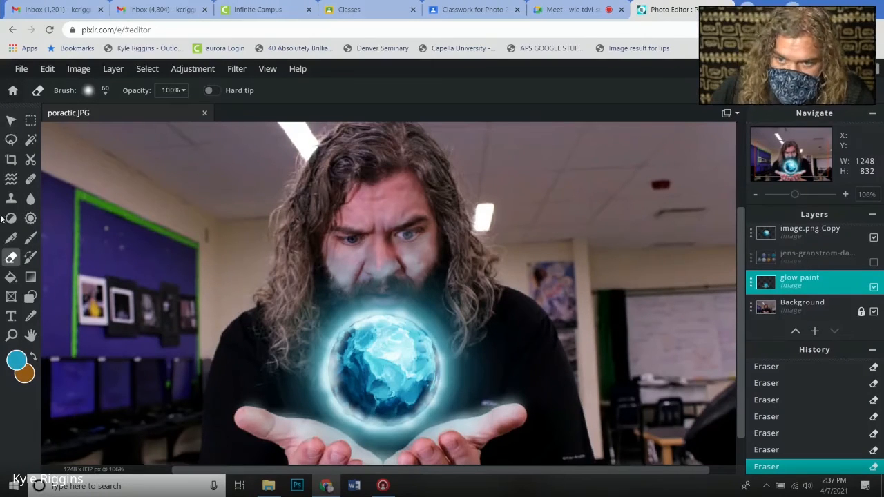
click(105, 94)
scroll(230, 288, down, 1)
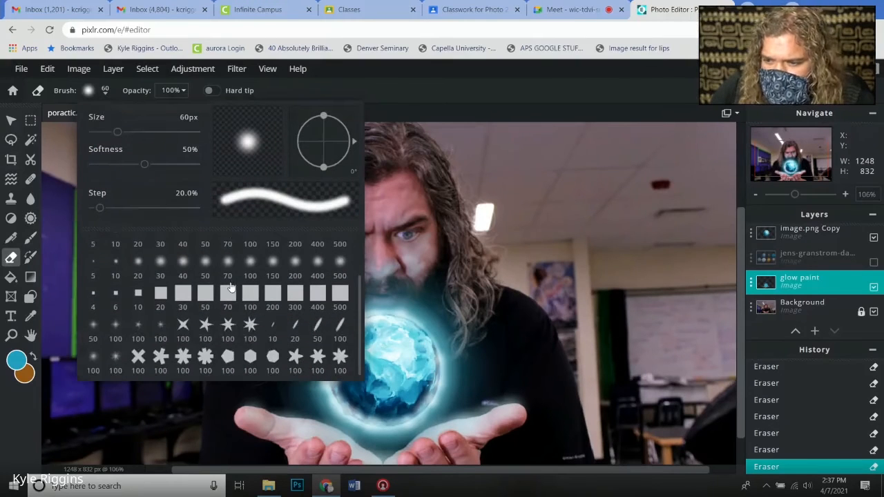
click(340, 325)
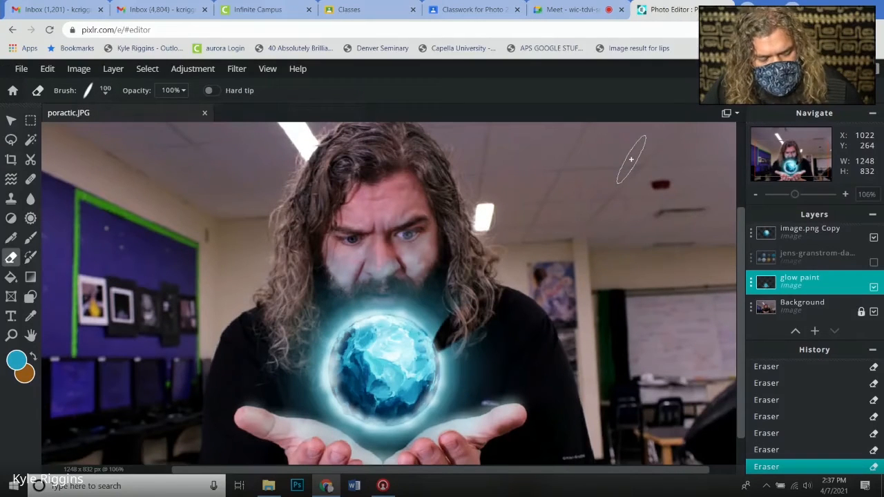
key(ctrl+z)
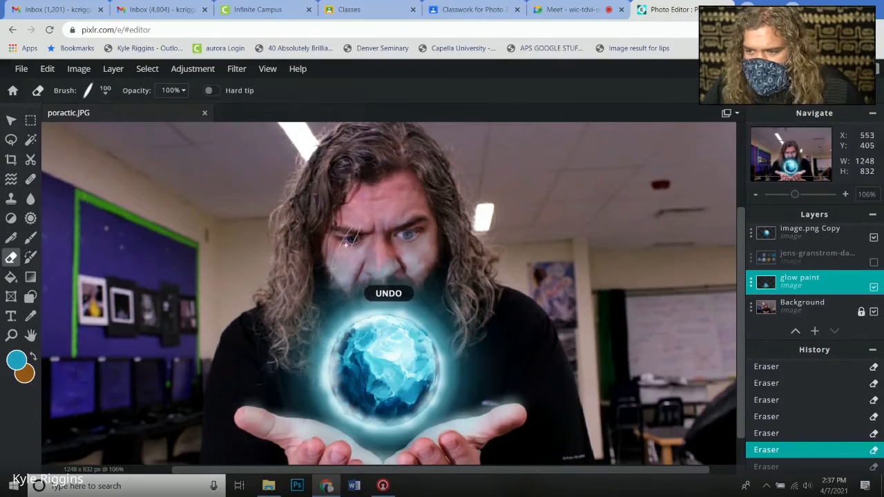
Step: Sample the orb's pale highlight as the main colour and switch to the Draw brush
click(30, 316)
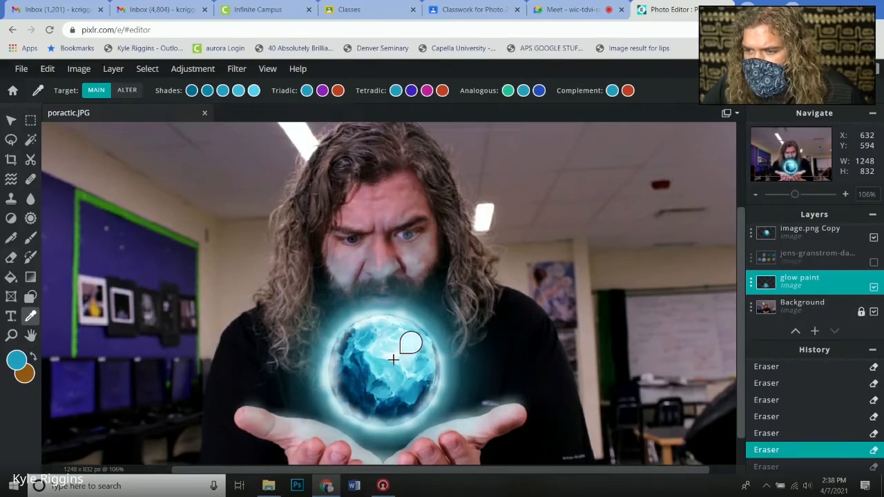
click(412, 332)
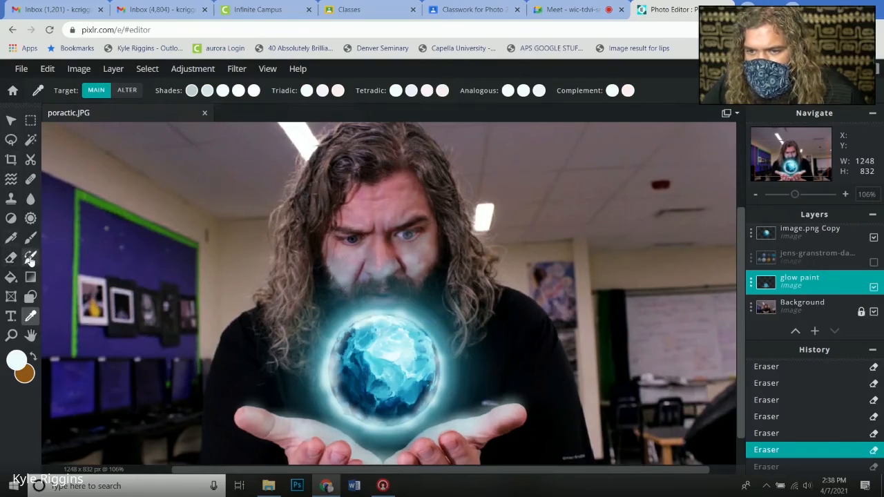
click(31, 258)
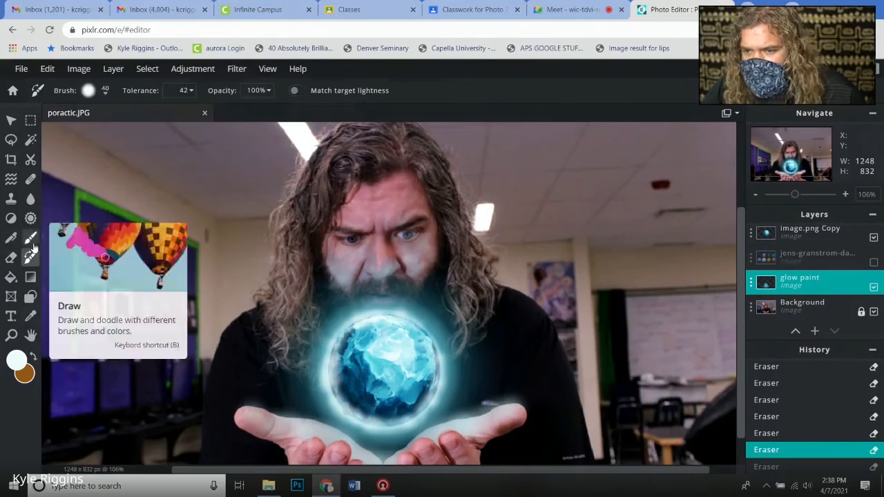
click(31, 238)
Step: Paint a pale light streak from the orb up past the shoulder on the top layer paint layer with the slanted 50 px brush
scroll(820, 241, up, 3)
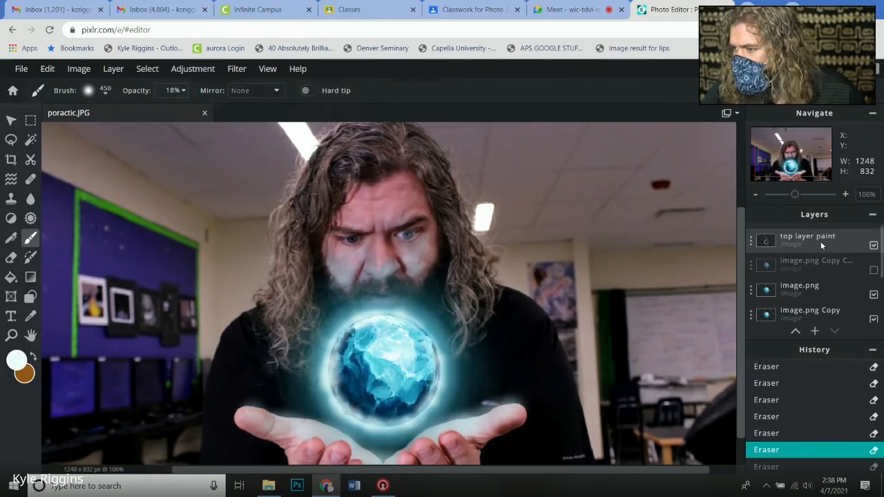
click(820, 239)
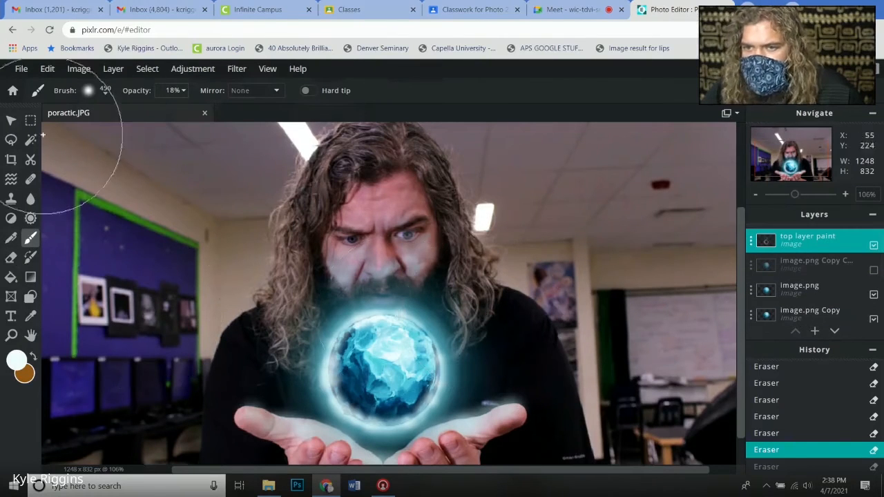
click(104, 97)
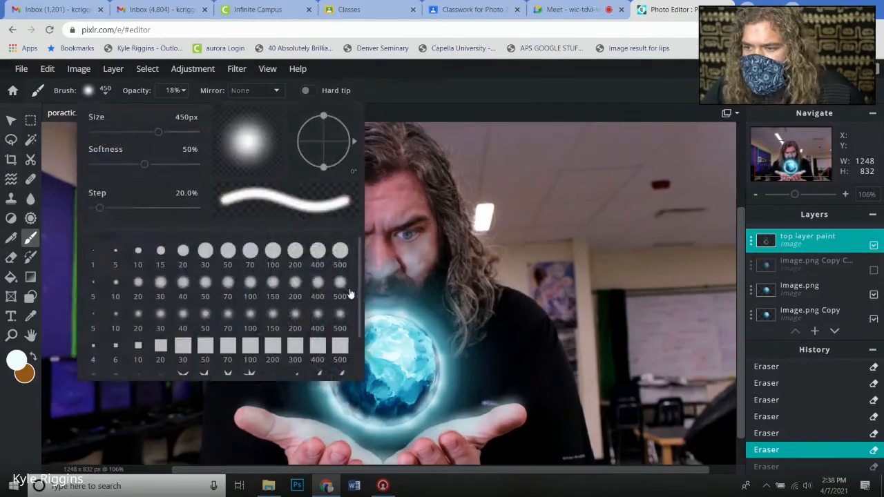
click(317, 326)
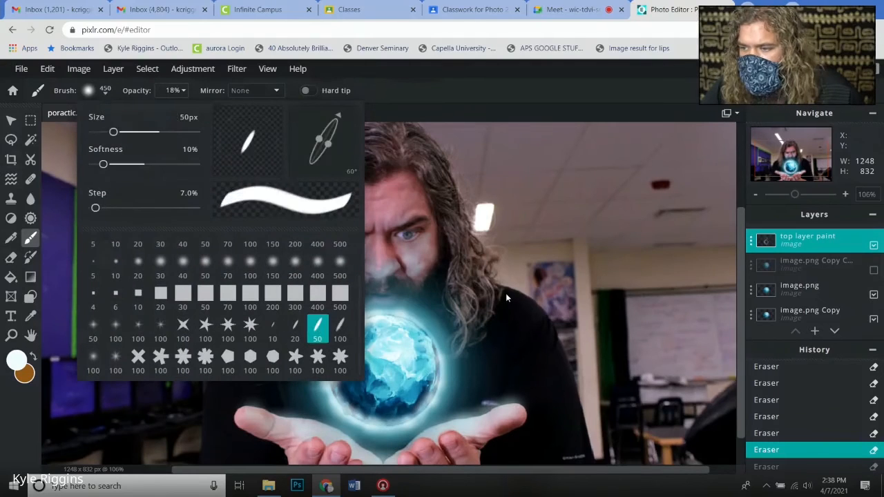
click(505, 298)
drag(439, 331, 545, 206)
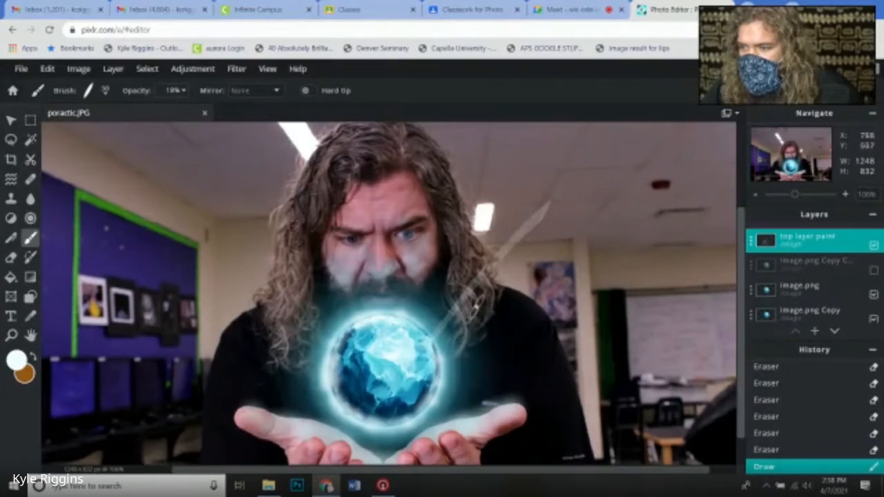
Step: Tilt the 50 px elliptical brush tip the opposite way and try painting a light streak from the orb across the bulletin board
click(101, 91)
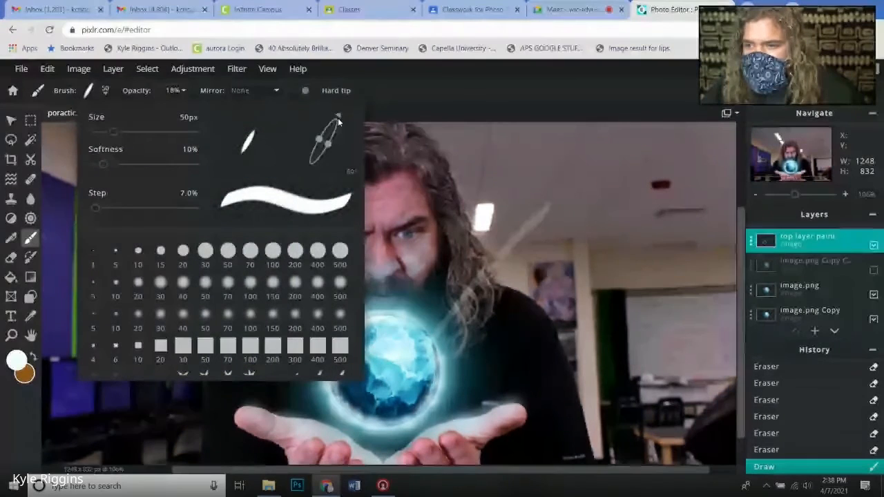
drag(338, 117, 340, 162)
click(593, 221)
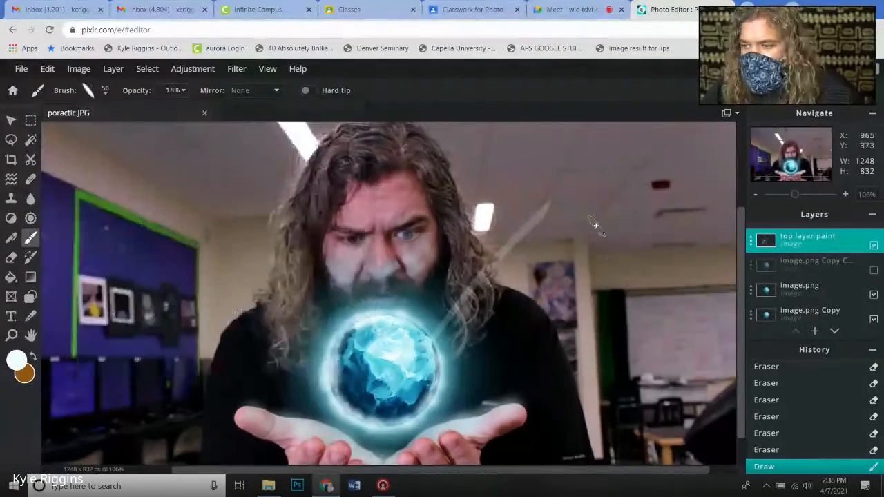
drag(325, 329, 3, 154)
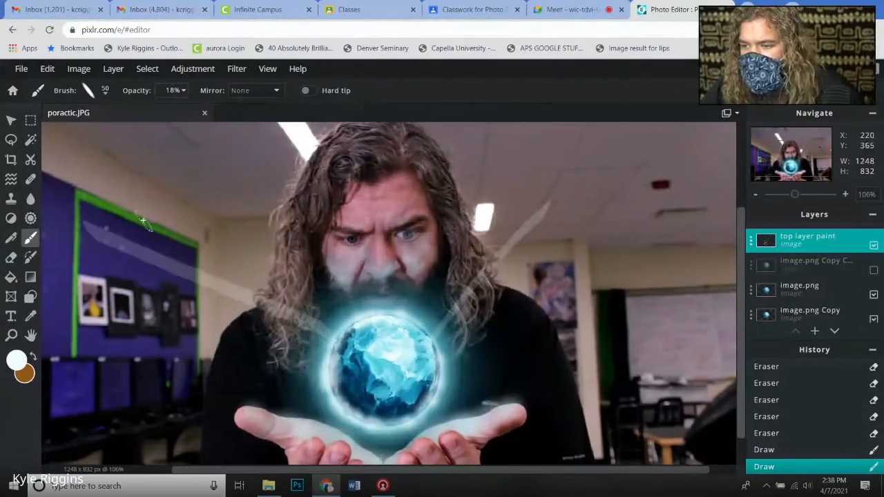
Step: Slant the 50 px brush tip back and try painting a short light streak from the orb's lower edge over the palm
click(106, 95)
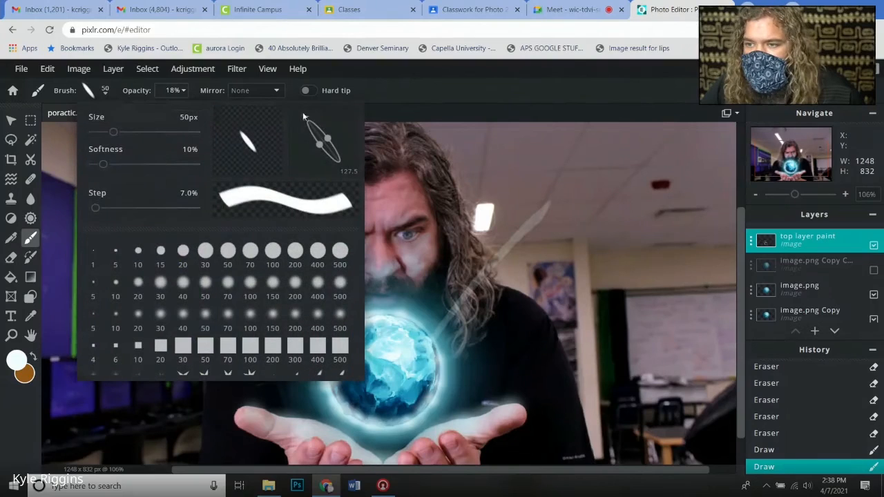
mouse_move(305, 121)
mouse_down()
mouse_move(293, 155)
mouse_move(304, 166)
mouse_up()
click(445, 325)
drag(349, 425, 319, 433)
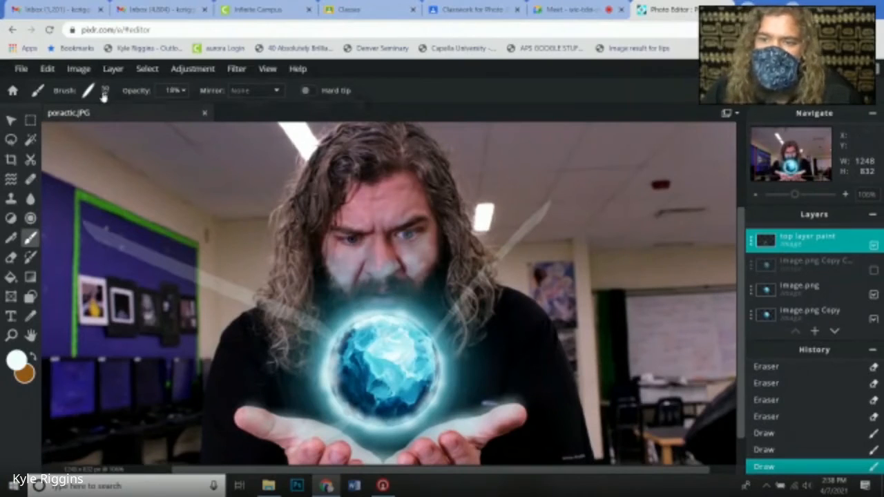
Step: Rotate the 50 px brush tip upright and try painting light streaks below the orb and up through the hair to the ceiling
click(105, 91)
drag(304, 166, 323, 171)
click(378, 456)
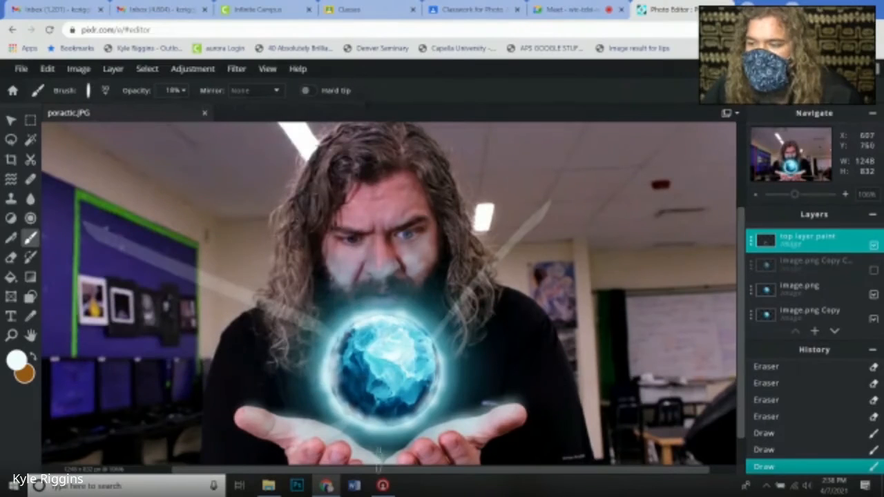
mouse_move(380, 467)
mouse_down()
mouse_move(428, 221)
mouse_move(463, 124)
mouse_up()
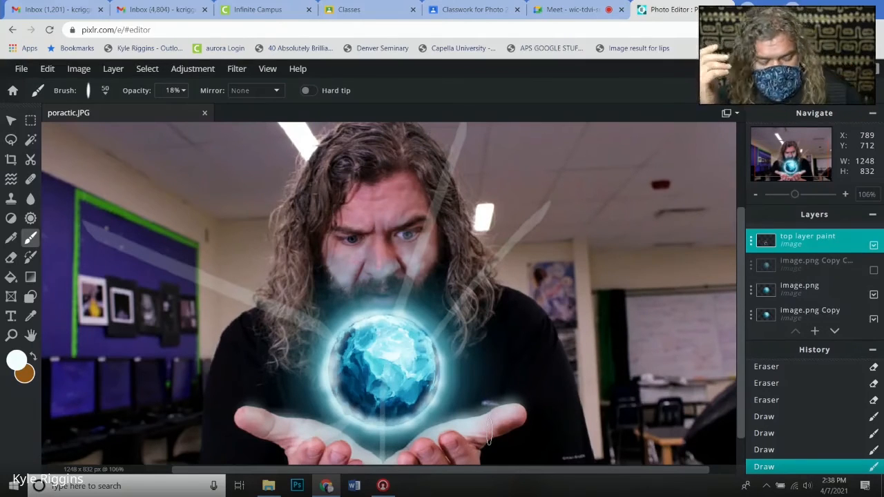
Step: Undo all the light streaks painted around the orb
key(ctrl+z)
key(ctrl+z)
key(ctrl+z)
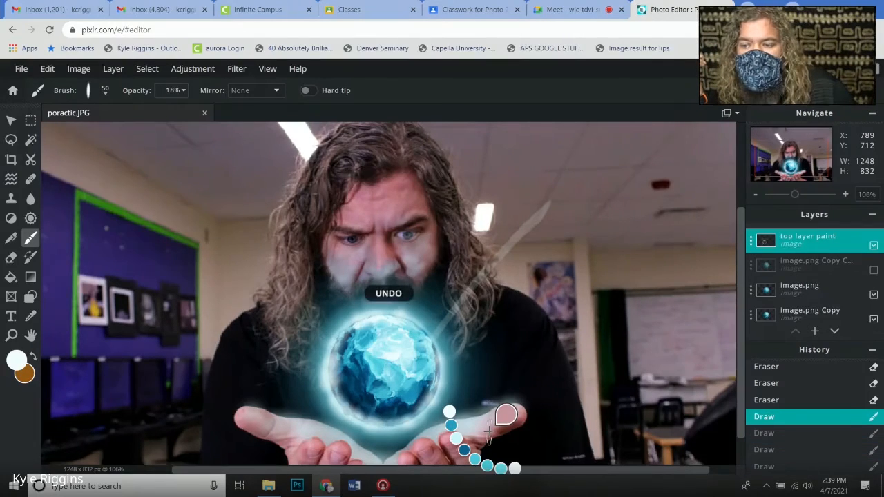
key(ctrl+z)
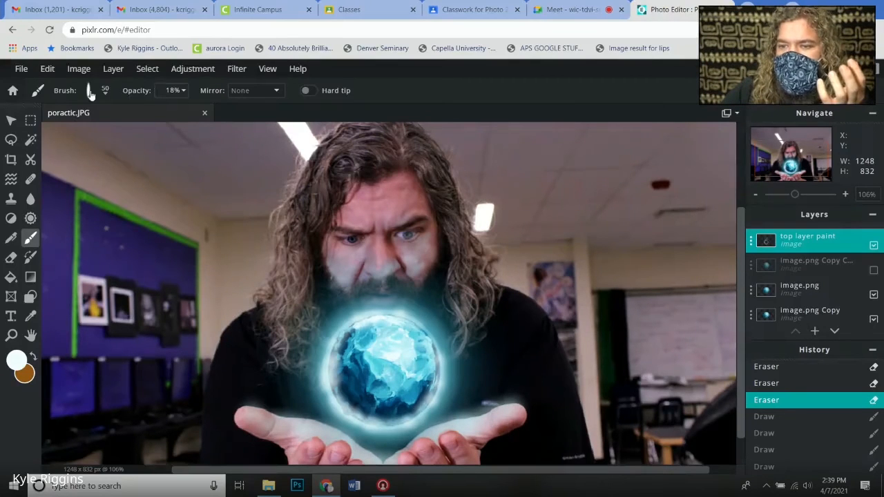
Step: Choose a soft round brush, set its size to 37 px, and dab faint light spots around the man and orb on the top layer paint layer
click(105, 92)
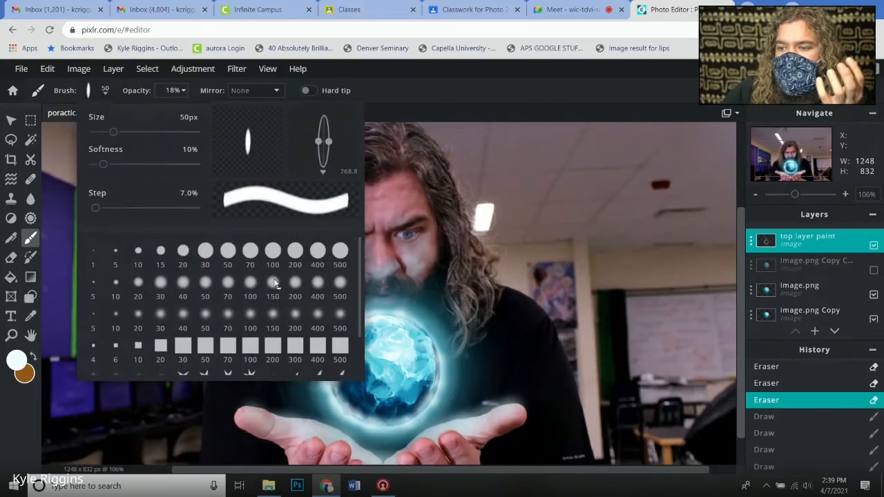
click(300, 290)
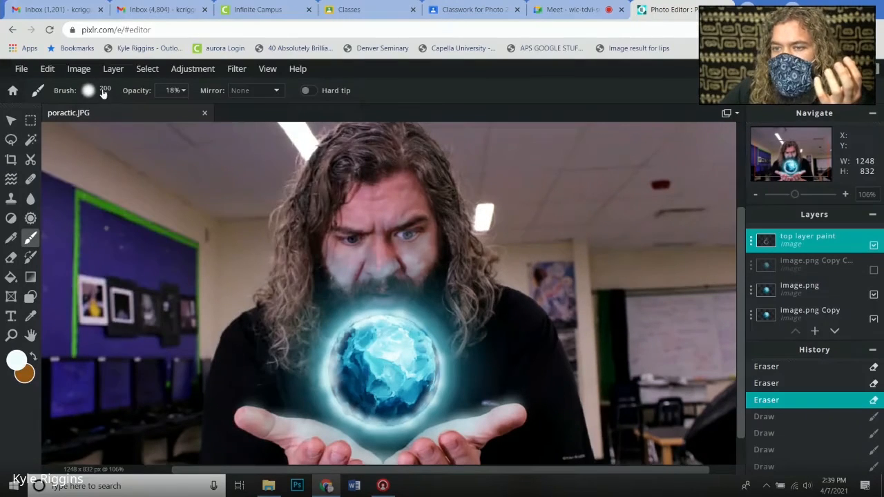
click(104, 94)
click(108, 132)
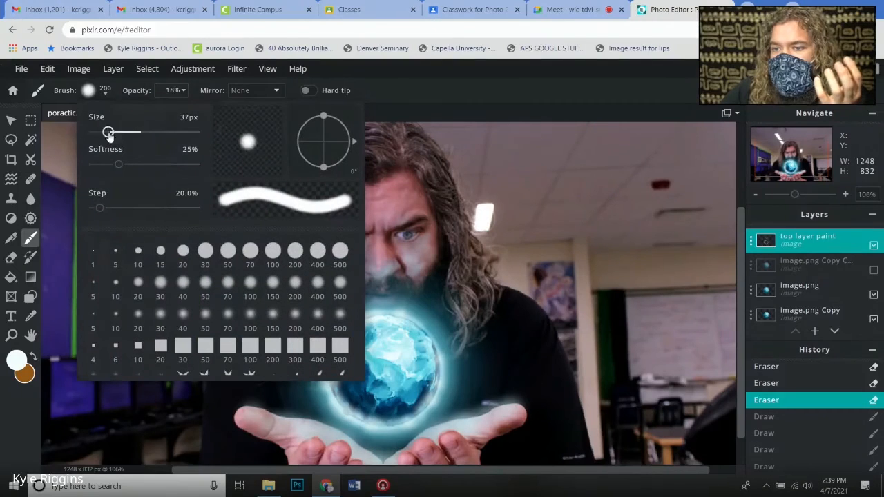
click(462, 306)
click(481, 351)
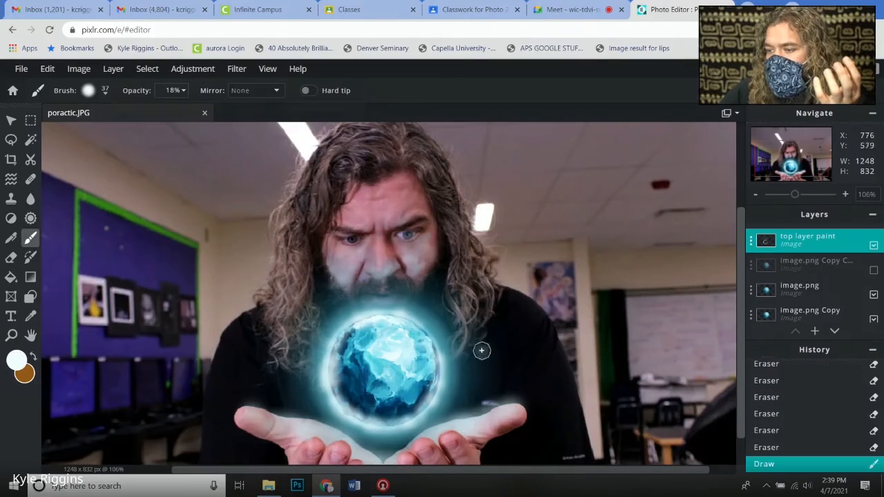
click(360, 249)
click(284, 388)
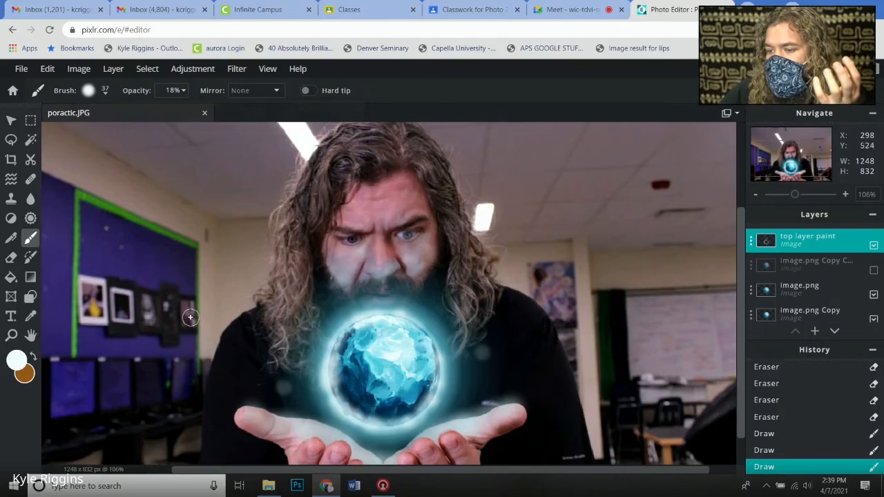
click(190, 318)
click(218, 208)
click(572, 365)
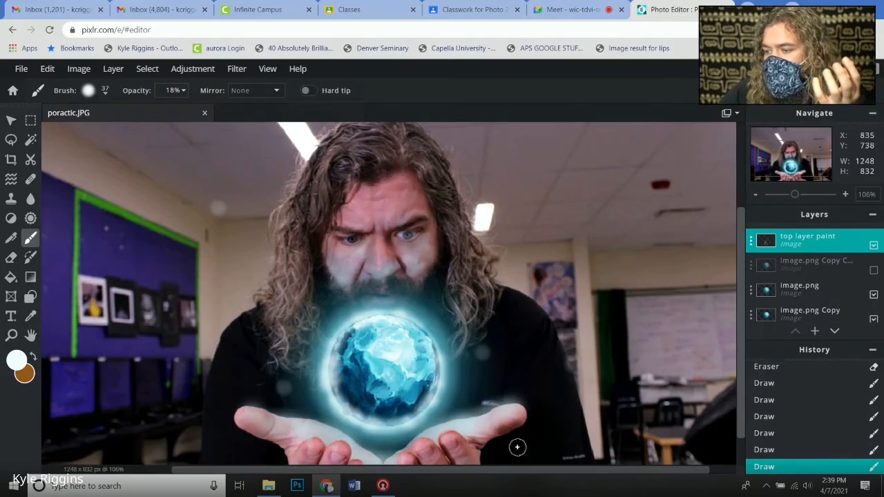
click(517, 447)
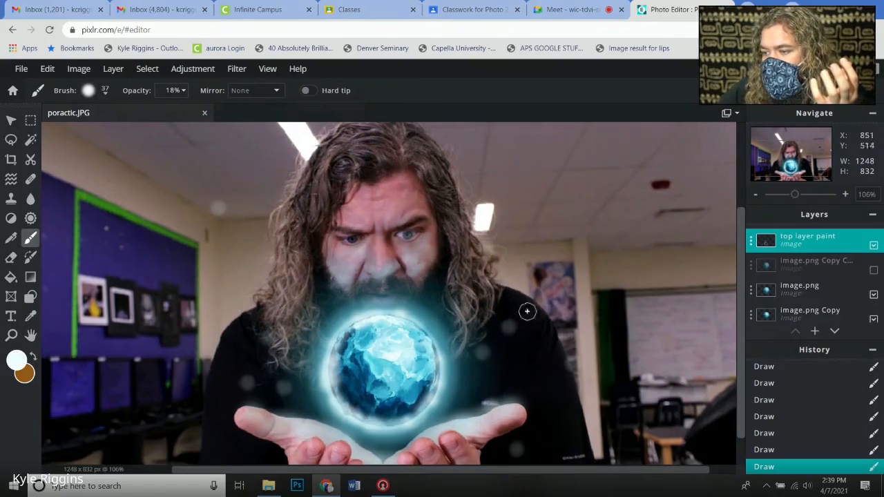
Step: Enlarge the soft brush to 120 px and dab larger faint light spots near the raised hands and on the ceiling
click(105, 96)
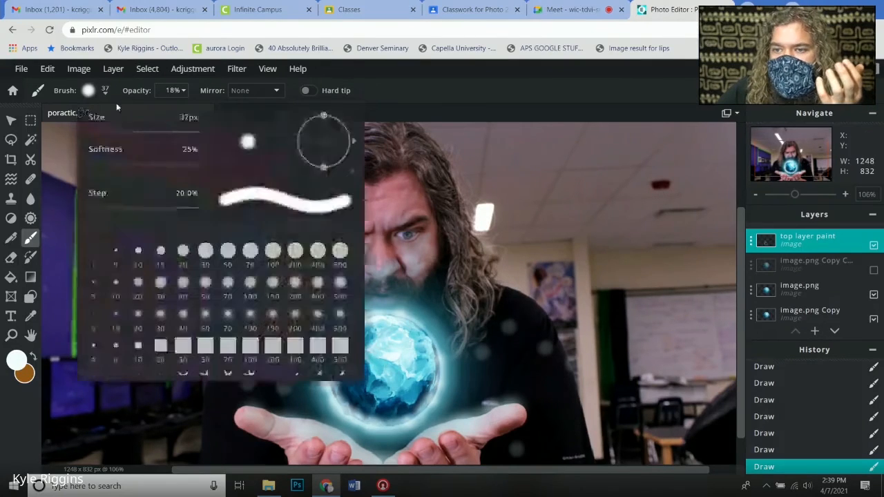
drag(109, 132, 135, 132)
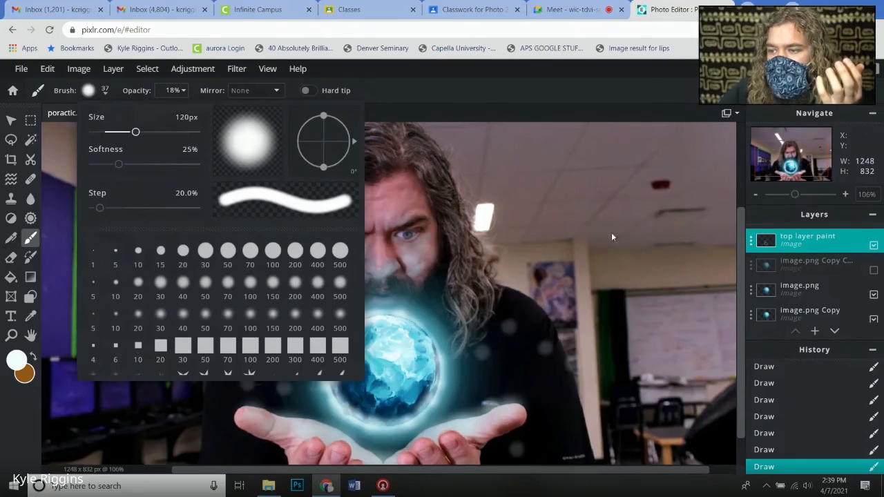
click(468, 393)
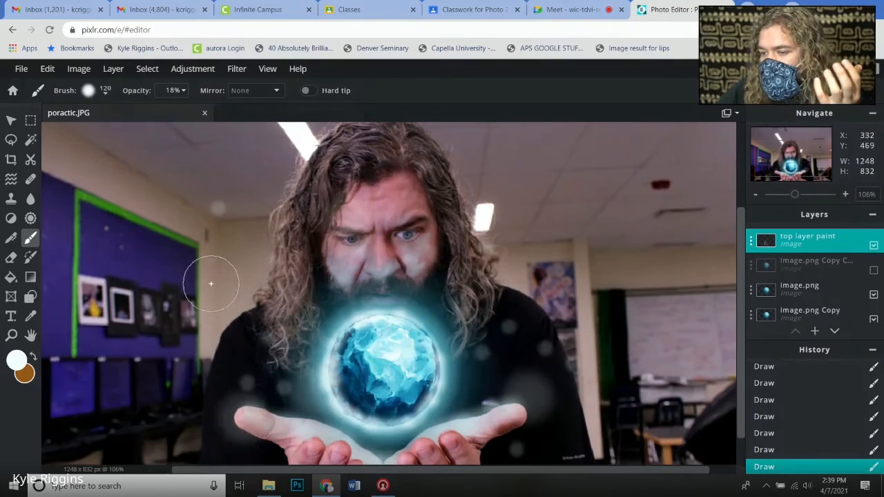
click(498, 164)
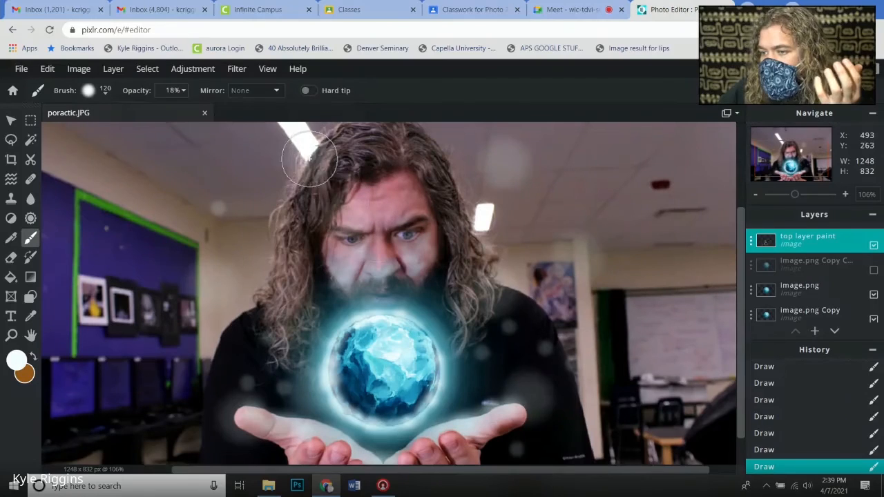
Step: Reduce the soft brush to 23 px, dab small light spots around the man, and enlarge the brush to 250 px
click(102, 92)
drag(129, 136, 102, 133)
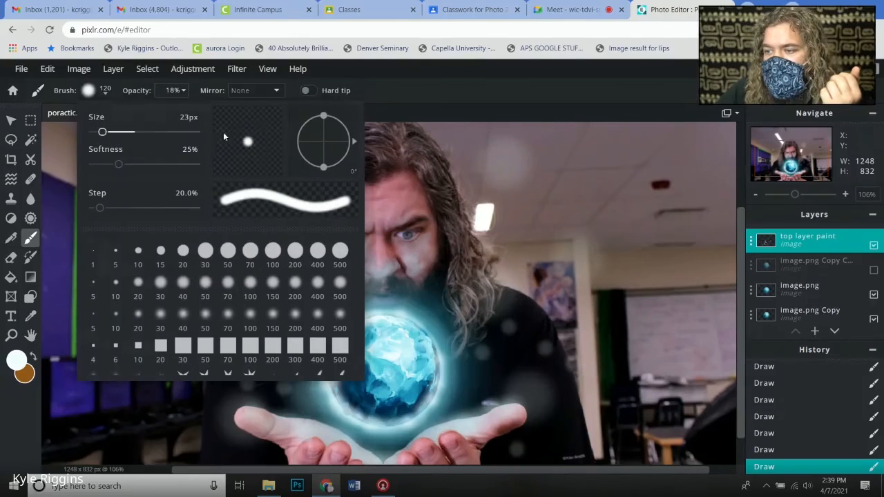
click(515, 290)
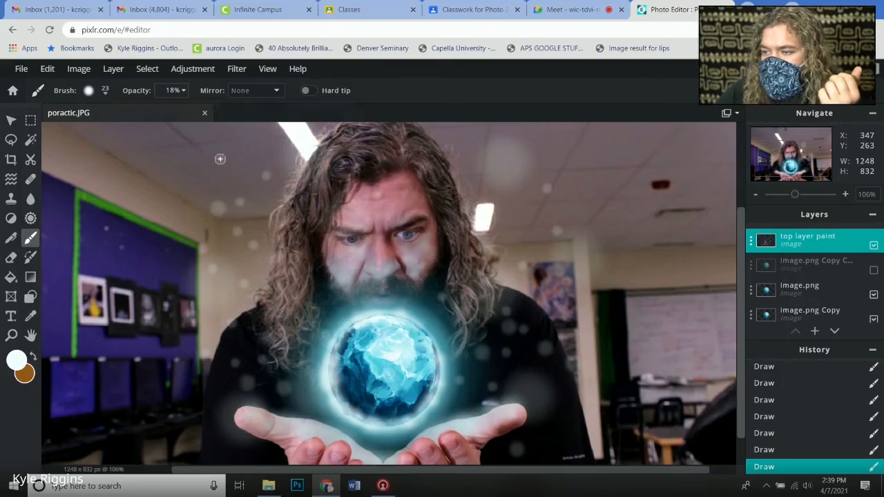
click(105, 91)
drag(125, 130, 144, 130)
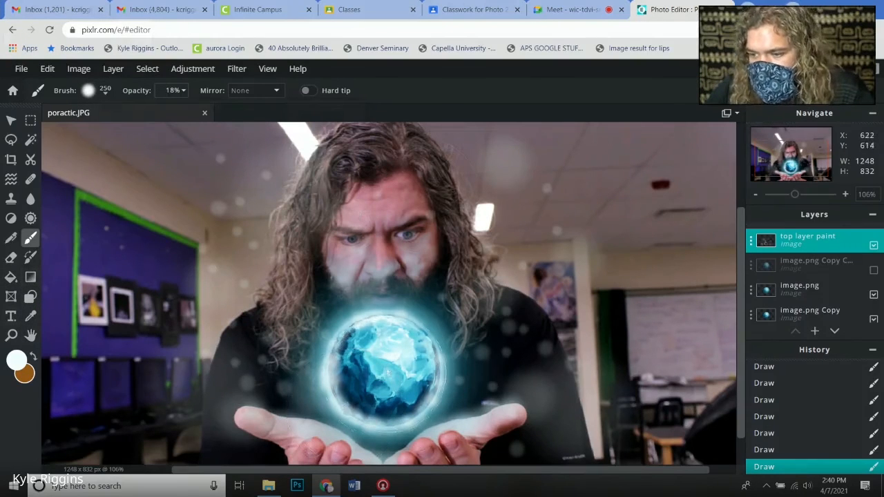
Step: Dismiss the ad and hide the top layer paint, image.png, glow paint and image.png Copy layers to view the original photo
click(11, 336)
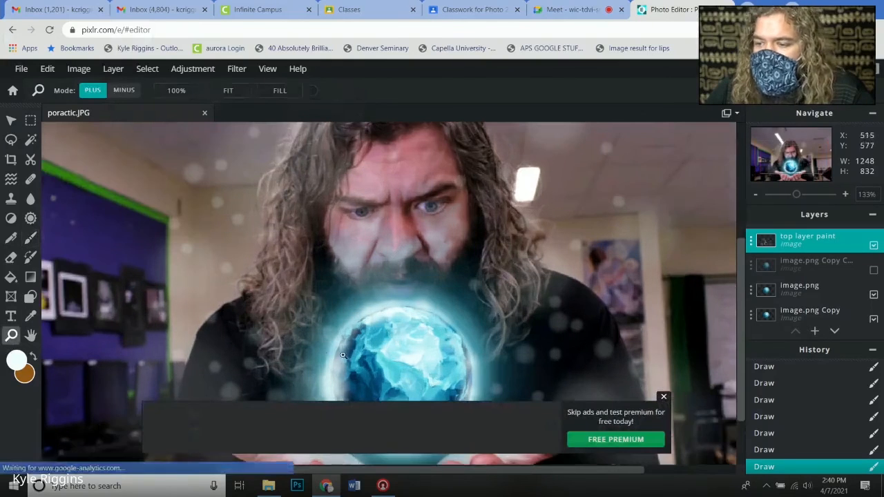
scroll(544, 355, down, 3)
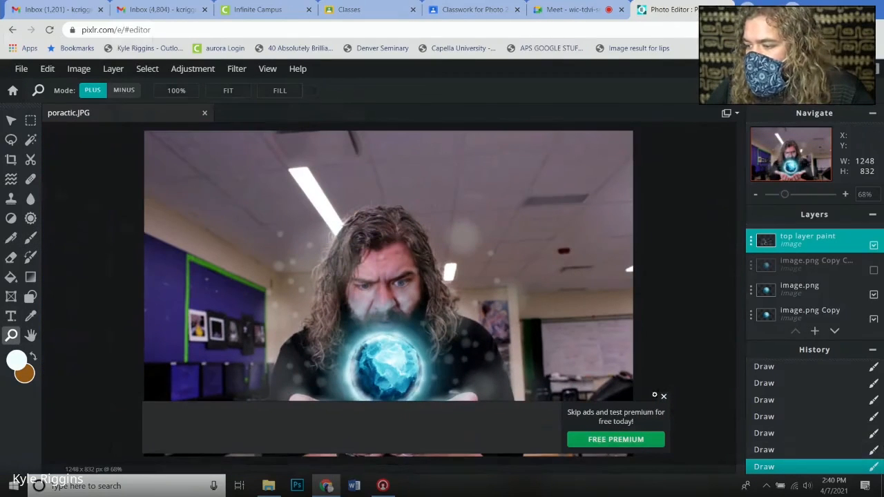
click(663, 396)
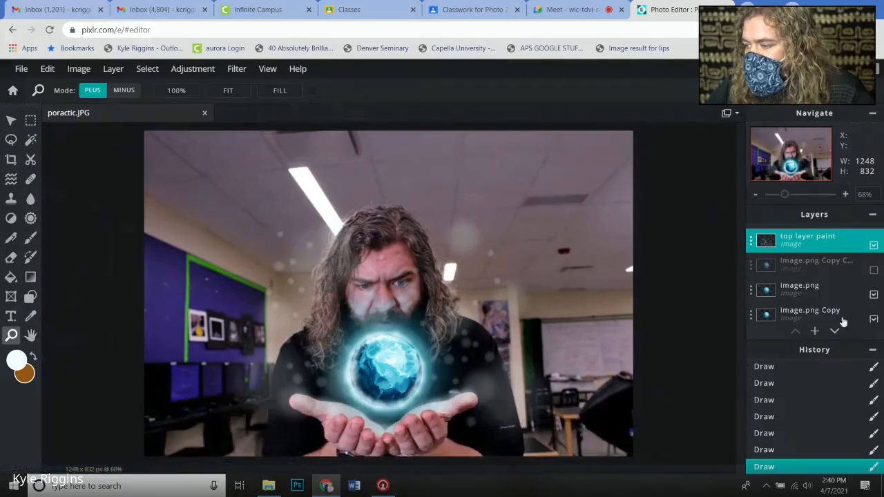
click(873, 246)
click(873, 294)
scroll(873, 294, down, 2)
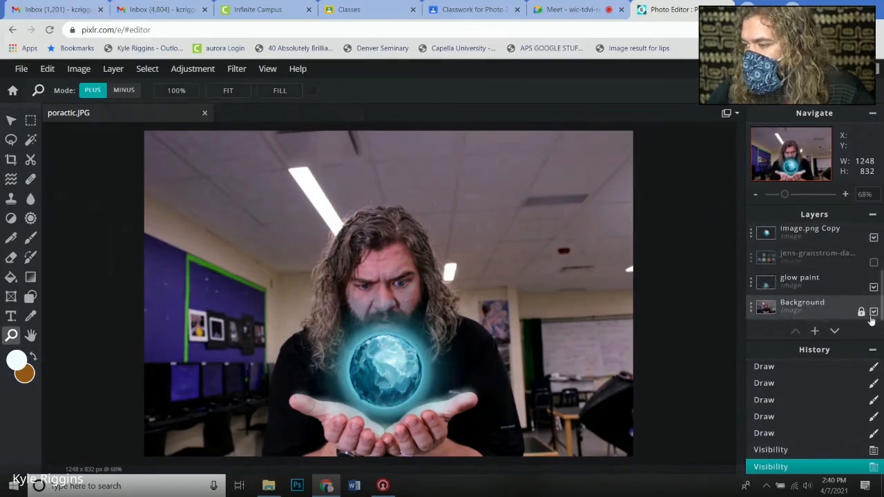
click(874, 287)
click(873, 237)
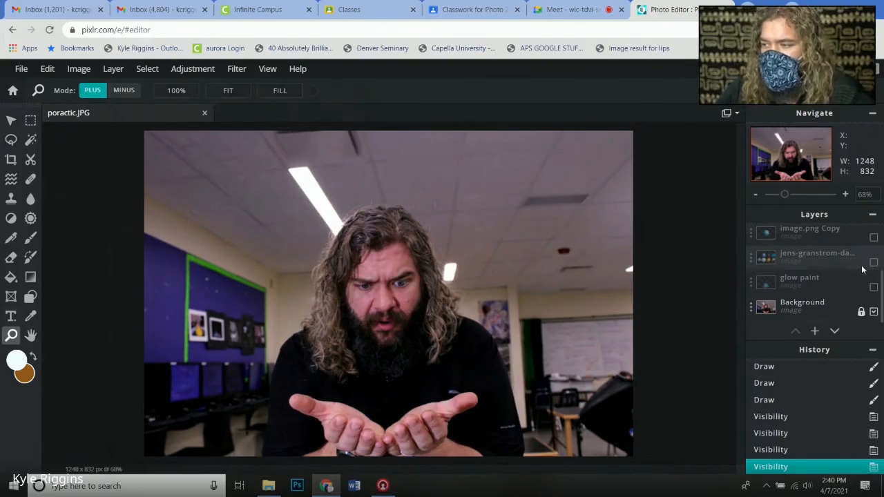
Step: Show the image.png Copy, glow paint and top layer paint layers again one by one to review the composite's build-up
click(873, 237)
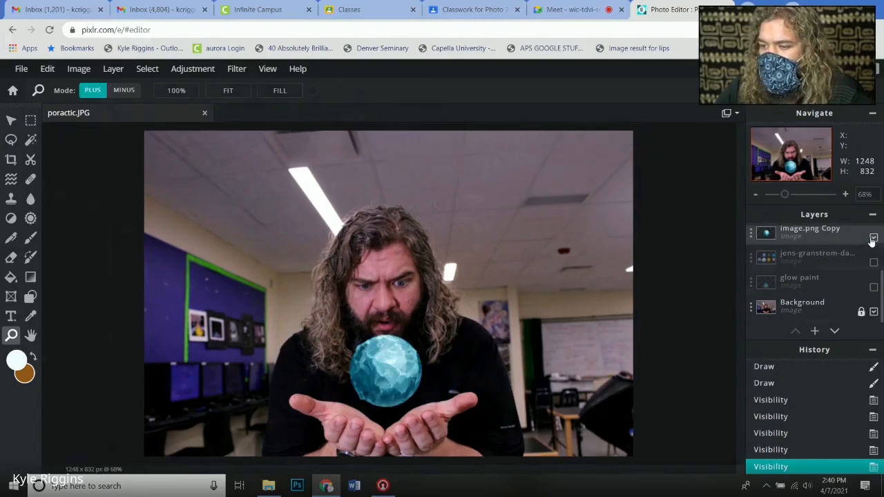
click(873, 287)
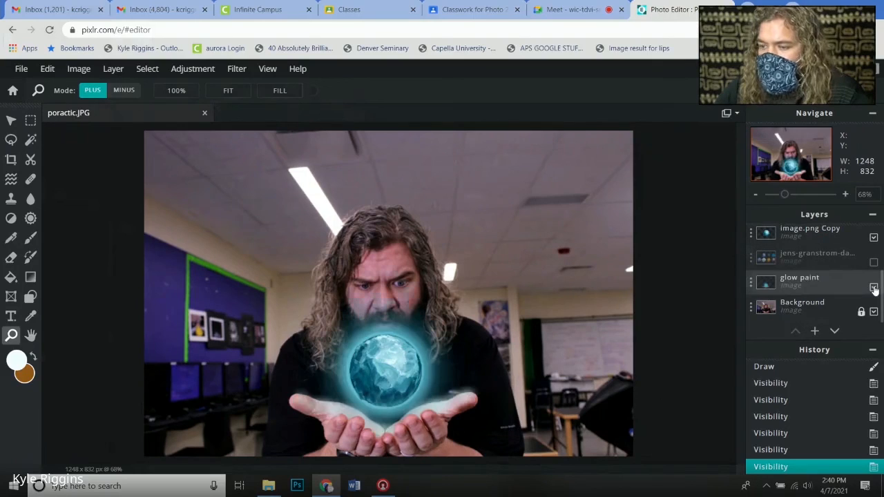
scroll(873, 290, up, 3)
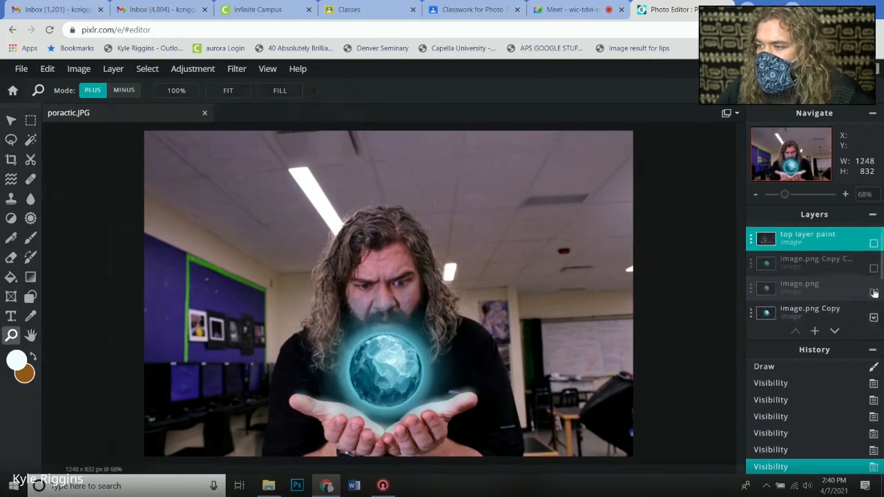
click(874, 246)
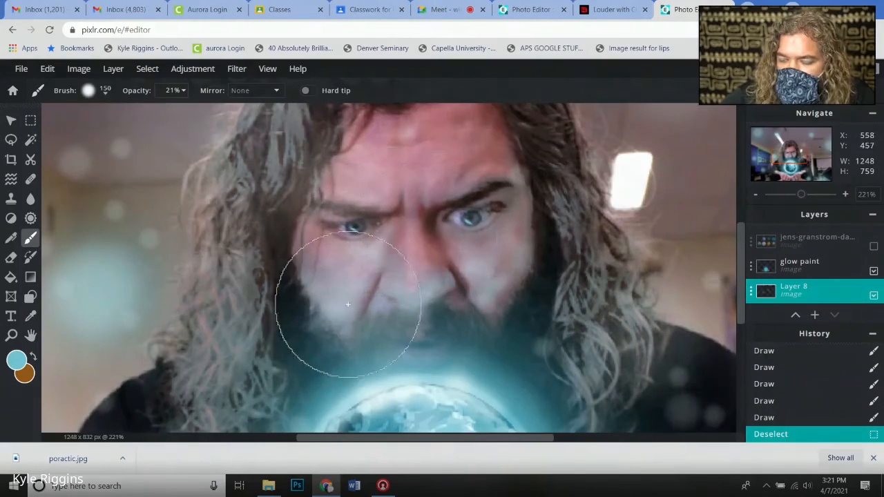
Step: View the whole composite and switch Layer 8 off and on to compare its effect
scroll(331, 324, down, 5)
scroll(361, 346, down, 3)
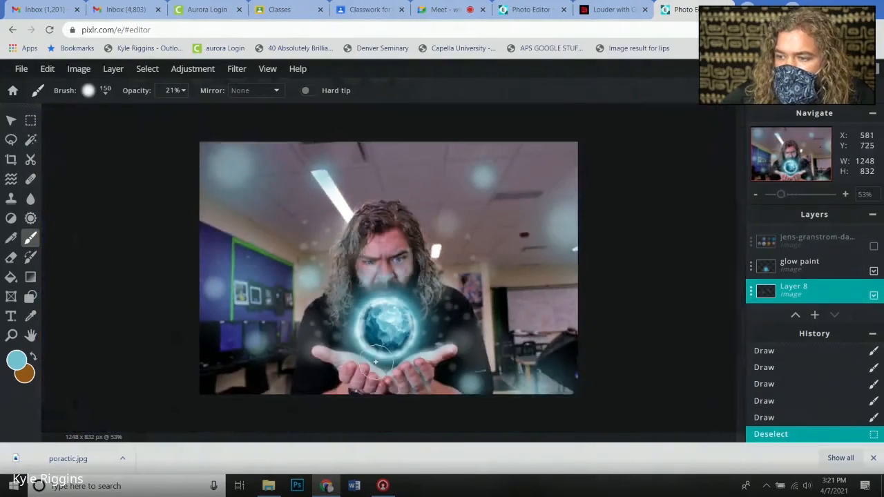
scroll(391, 343, up, 1)
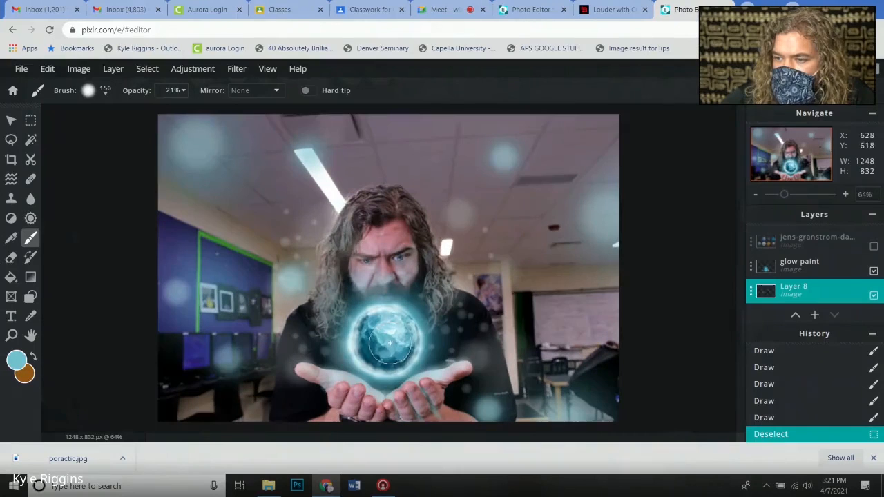
click(874, 297)
click(874, 295)
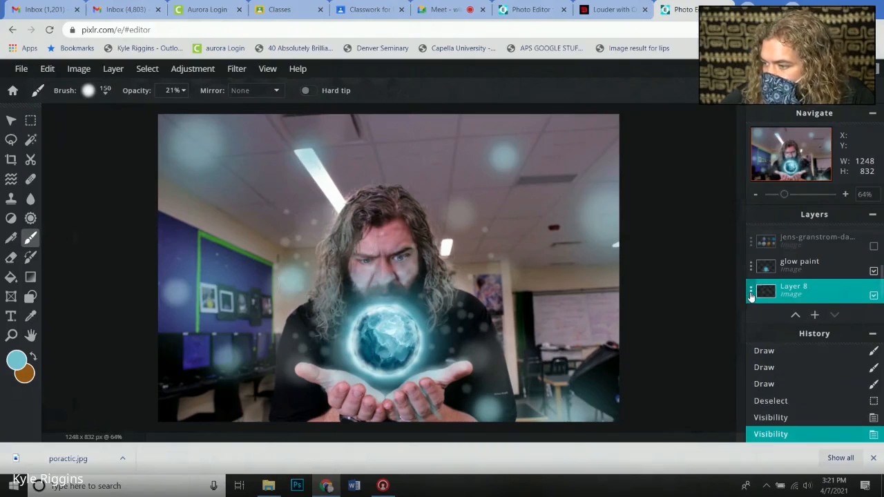
Step: Set Layer 8's transparency to 60
click(751, 291)
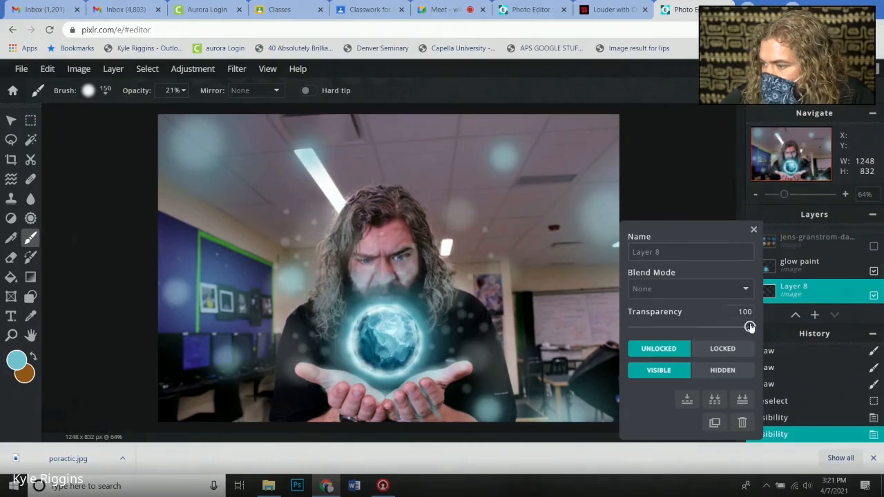
drag(745, 326, 703, 328)
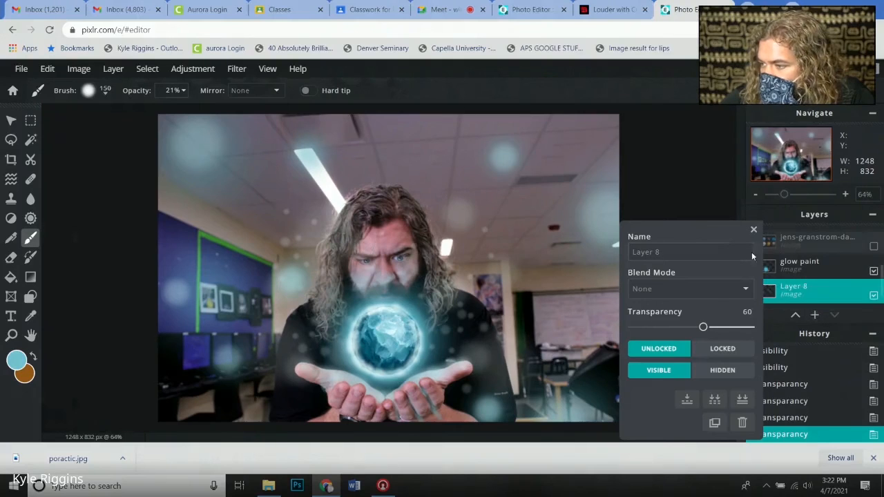
click(752, 230)
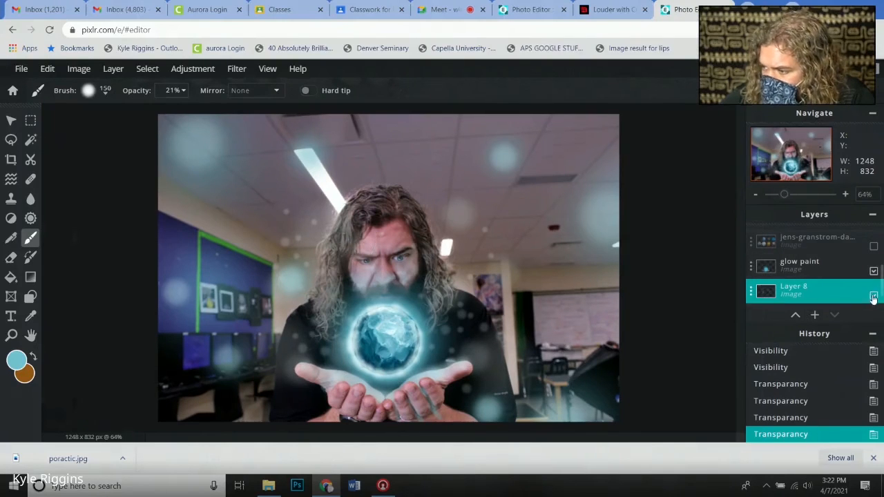
Step: Switch Layer 8 off and on twice to judge the softened paint against the rest of the composite
click(873, 295)
click(873, 295)
click(873, 296)
click(874, 296)
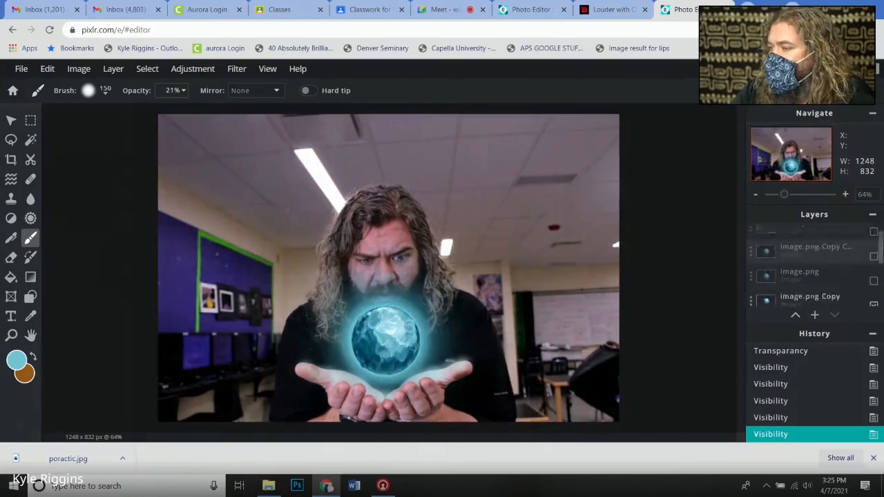
Step: Hide the glow paint, image.png Copy, Layer 8 and Background layers to empty the canvas for a layer-by-layer review
scroll(815, 269, down, 2)
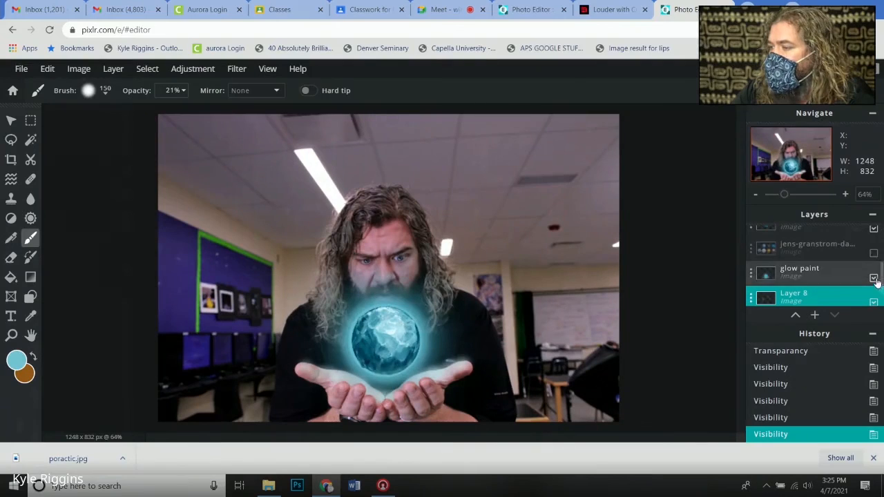
click(873, 277)
click(873, 229)
scroll(874, 276, down, 2)
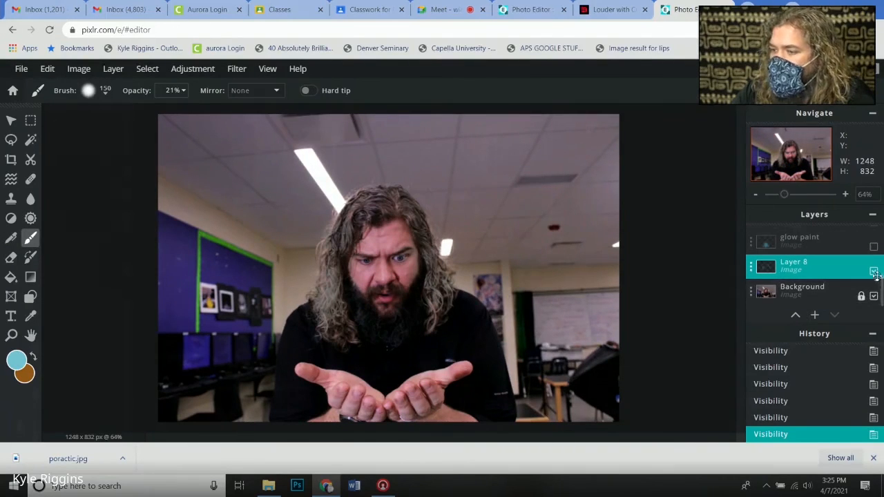
click(873, 271)
click(873, 296)
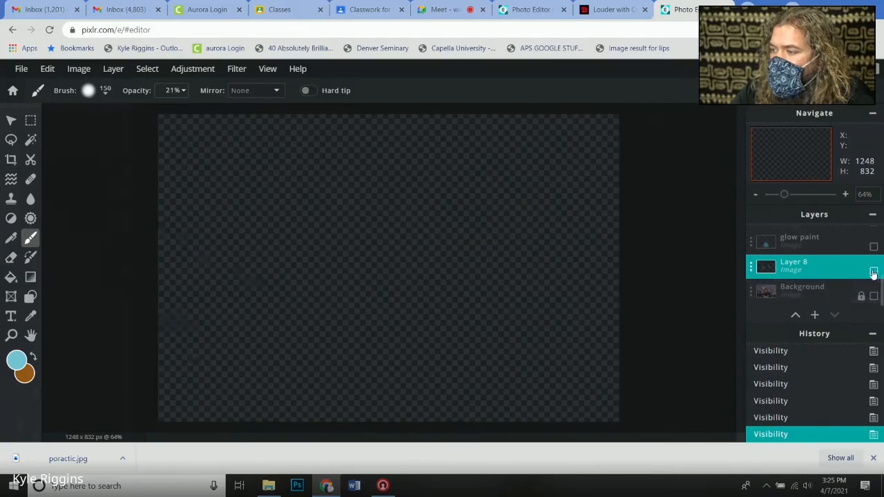
Step: Show the glow paint, Layer 8 and top layer paint layers one by one to examine the painted effects without the photo
scroll(872, 260, up, 2)
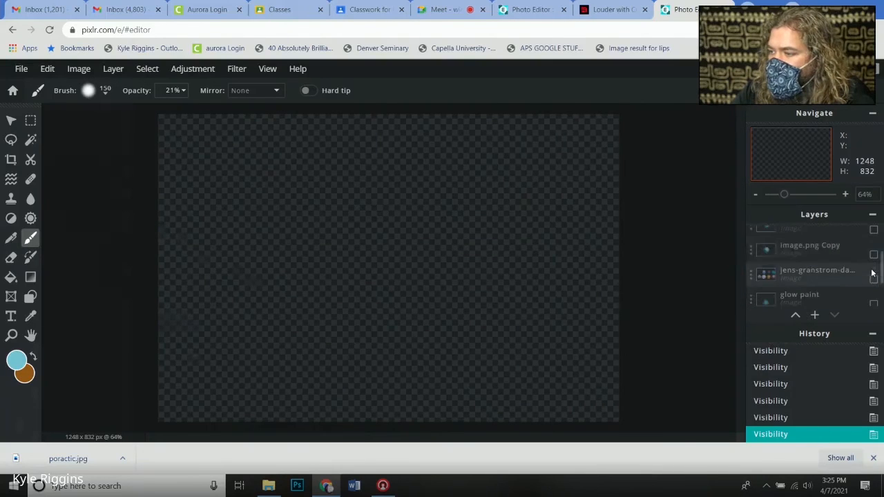
scroll(872, 269, down, 2)
click(873, 247)
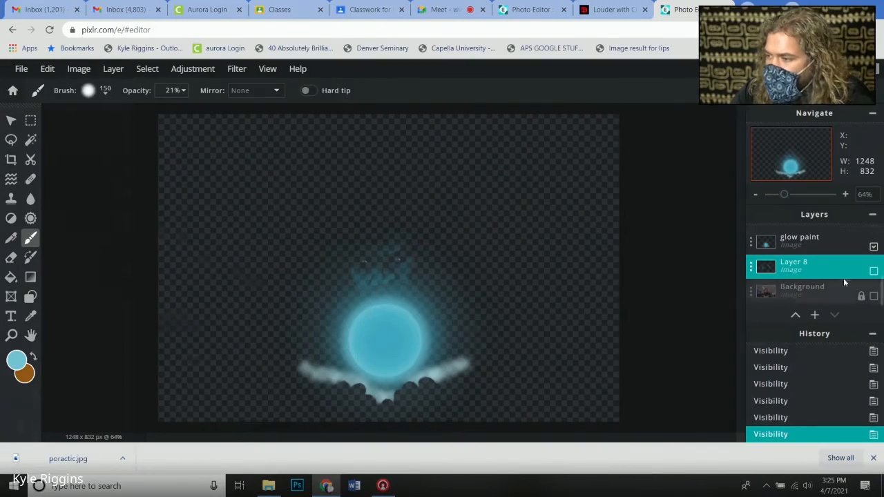
click(874, 271)
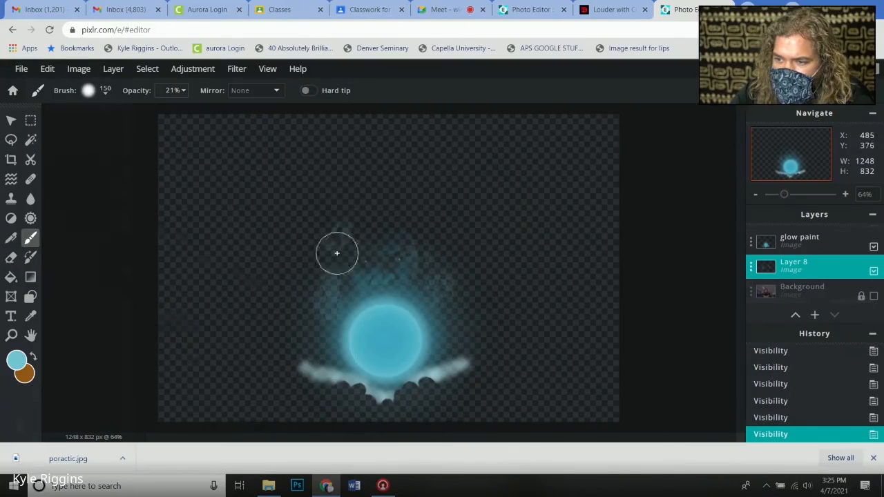
scroll(874, 259, up, 4)
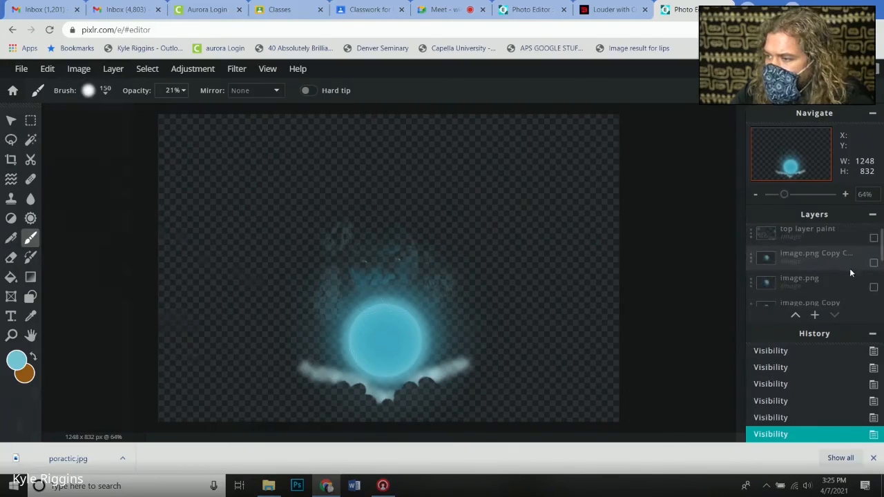
click(874, 245)
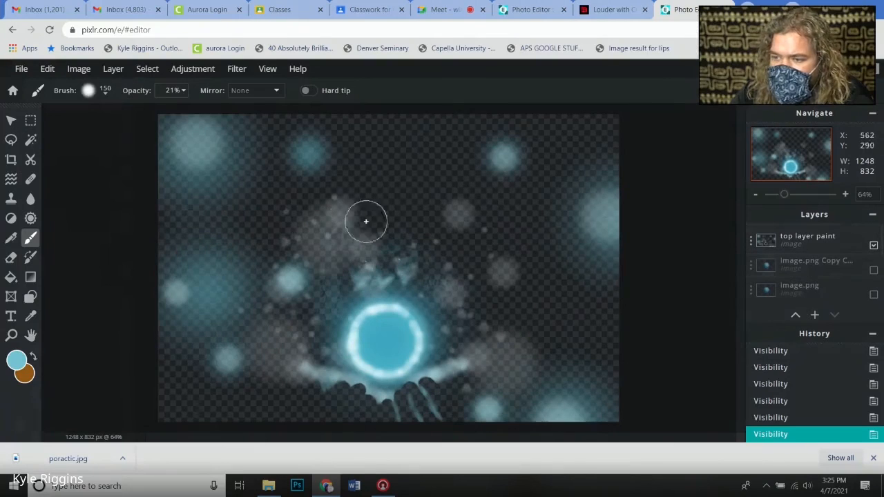
Step: Show the image.png Copy orb and the Background photo again to view the full composite
scroll(840, 256, down, 2)
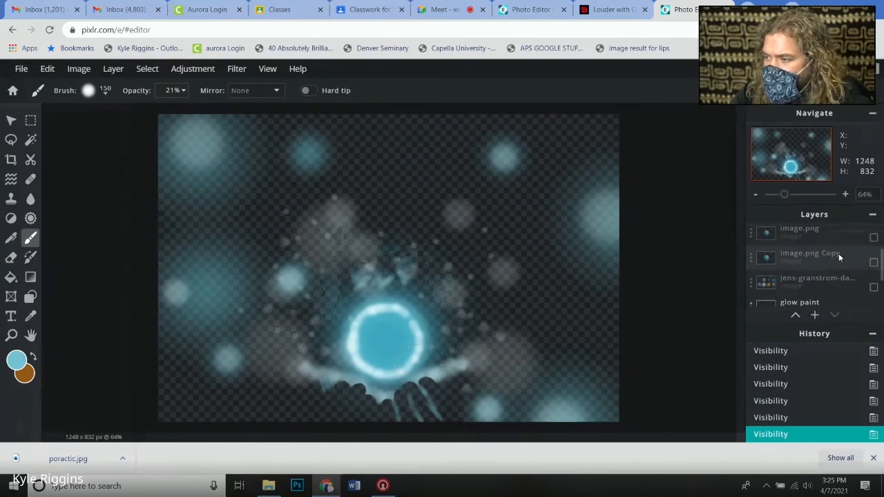
click(873, 262)
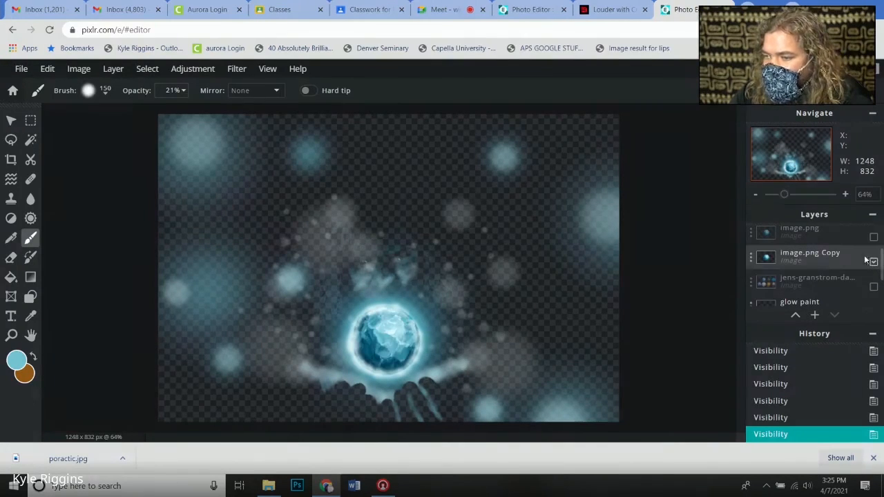
scroll(844, 262, down, 2)
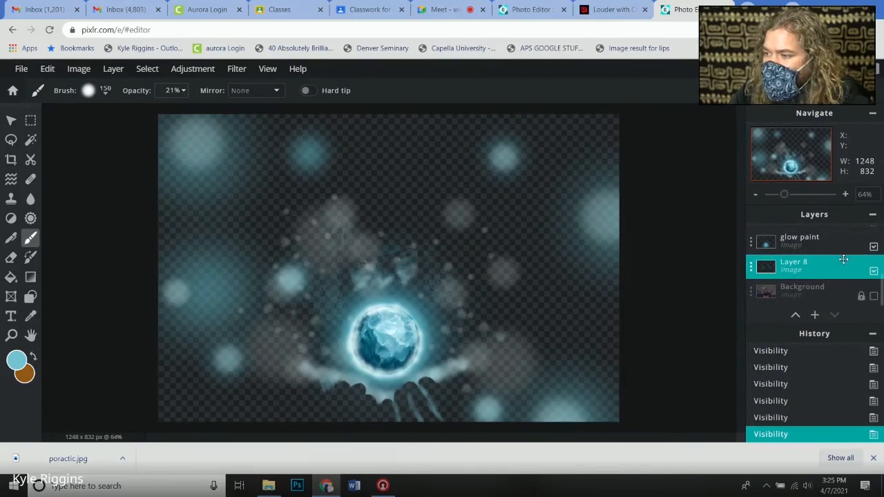
click(873, 296)
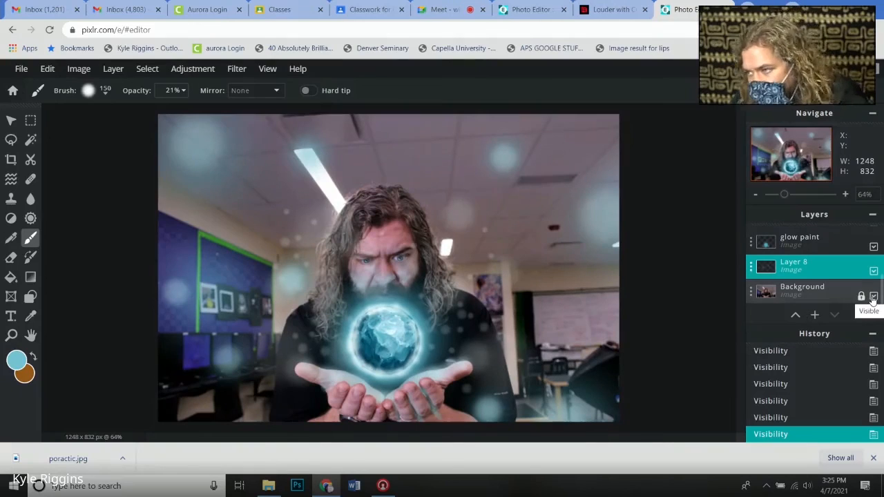